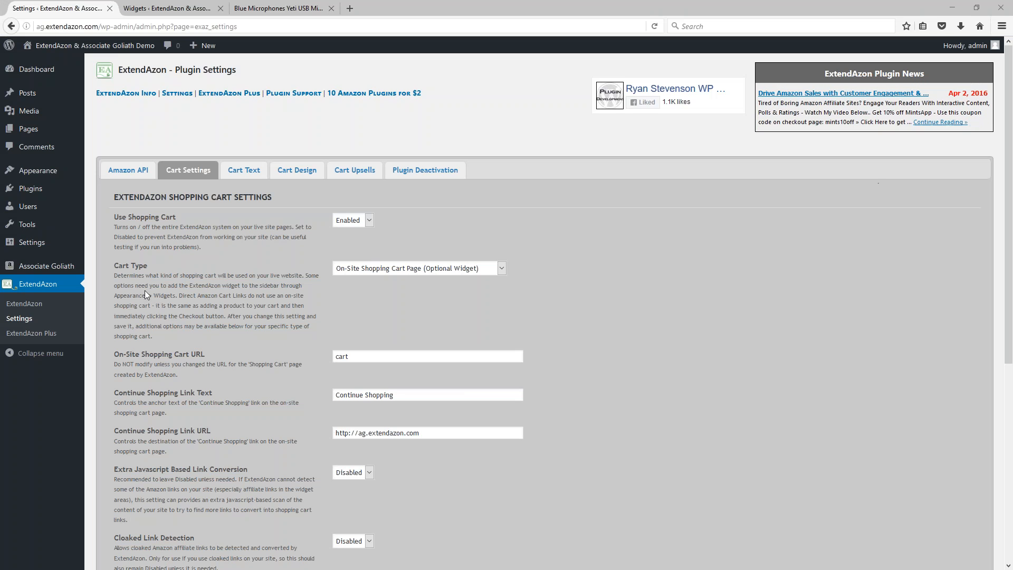
Step: Review the available Cart Type options, keeping On-Site Shopping Cart Page (Optional Widget) selected
{"action": "left_click_drag", "start_coordinate": [152, 263], "coordinate": [111, 272]}
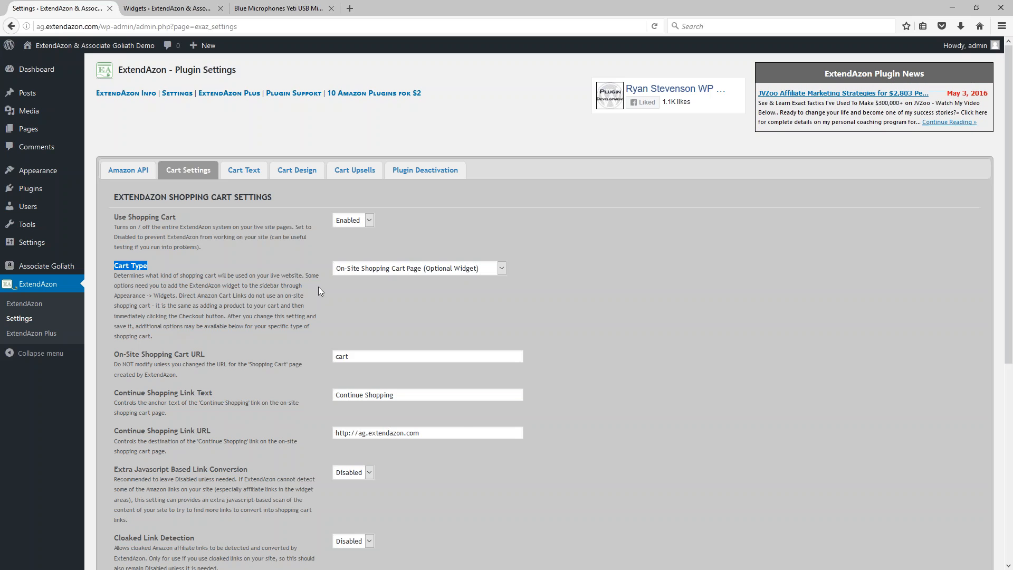
{"action": "left_click", "coordinate": [335, 272]}
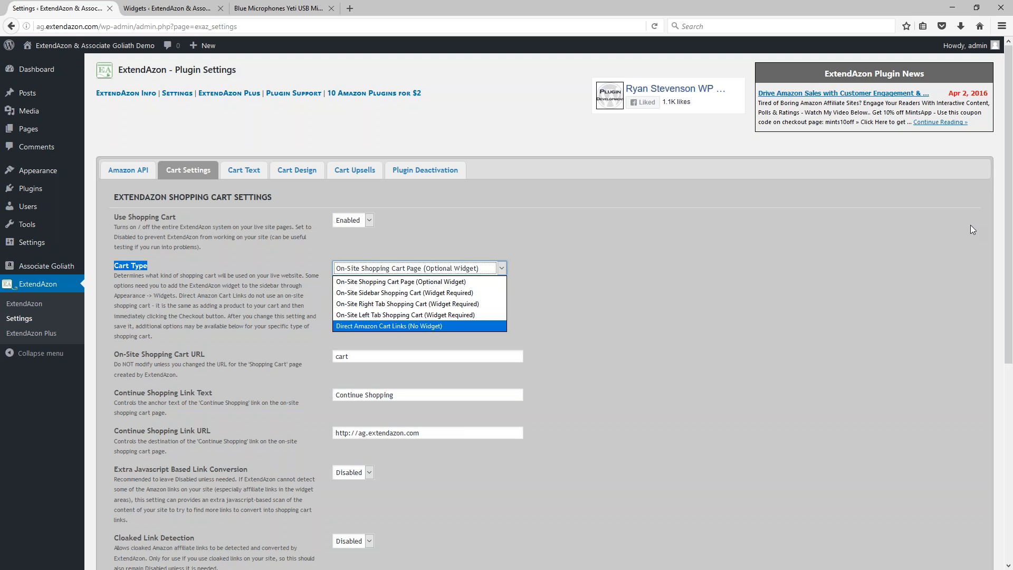
{"action": "key", "text": "F10"}
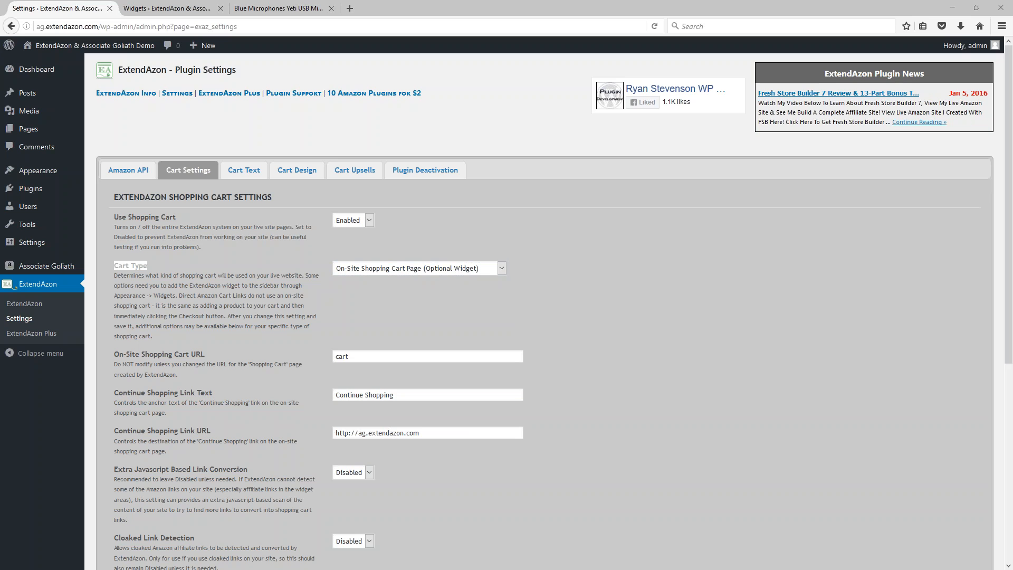
{"action": "left_click", "coordinate": [131, 275]}
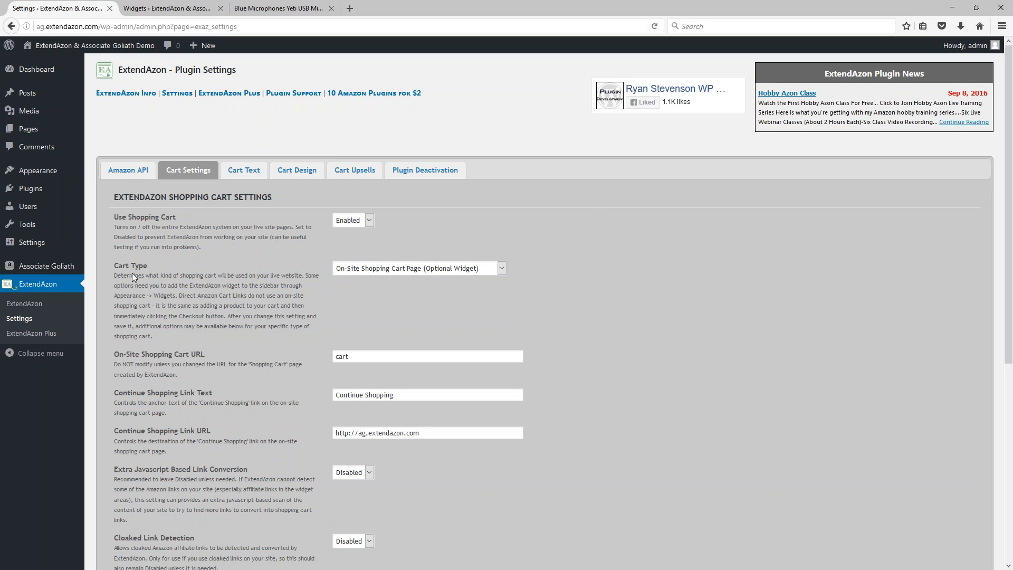
{"action": "left_click", "coordinate": [350, 269]}
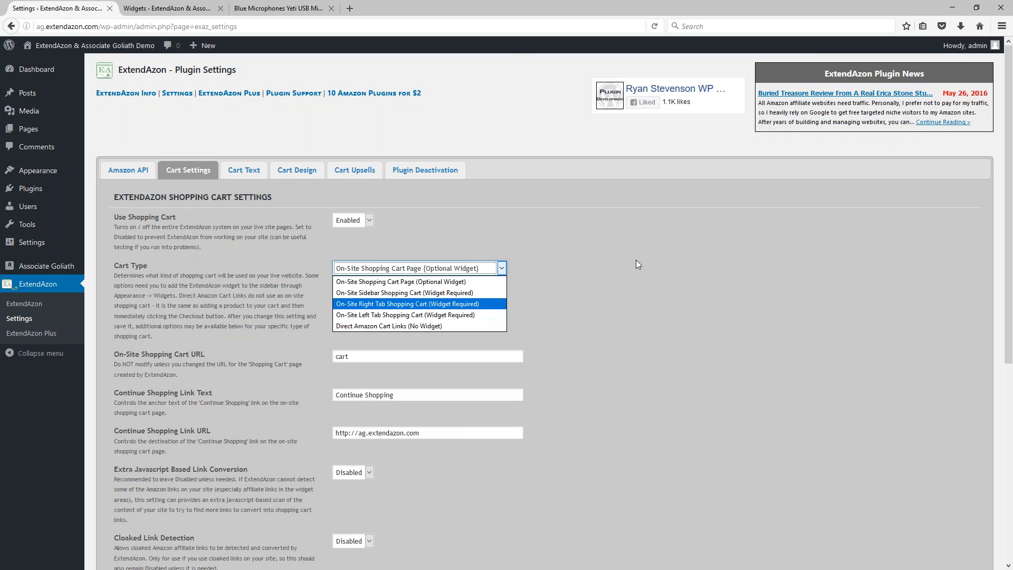
{"action": "left_click", "coordinate": [465, 282]}
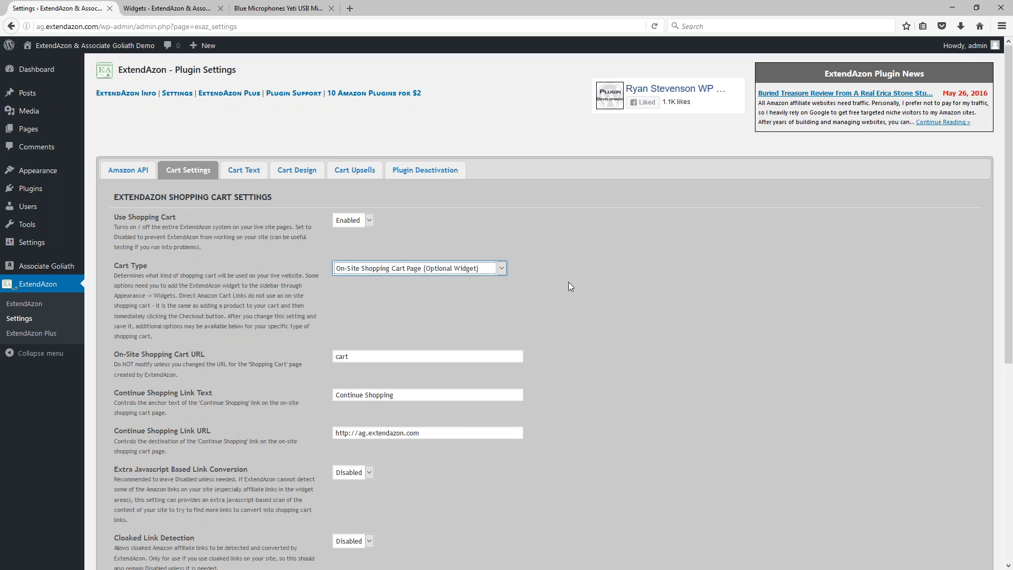
{"action": "left_click", "coordinate": [249, 246]}
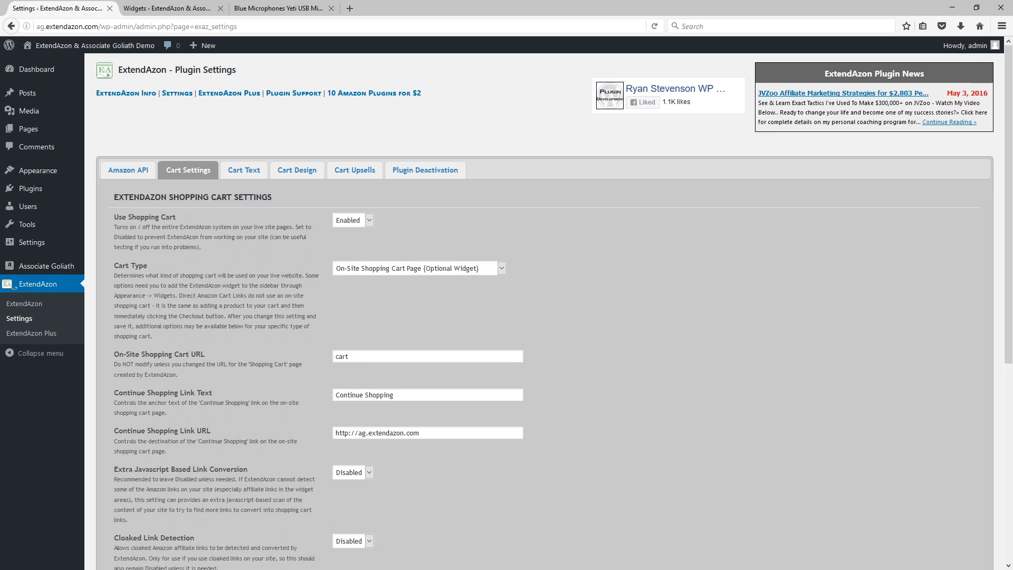
Step: Examine the shopping cart widget on the Widgets page and in the microphone post's sidebar, and return to the plugin settings
{"action": "left_click", "coordinate": [145, 8]}
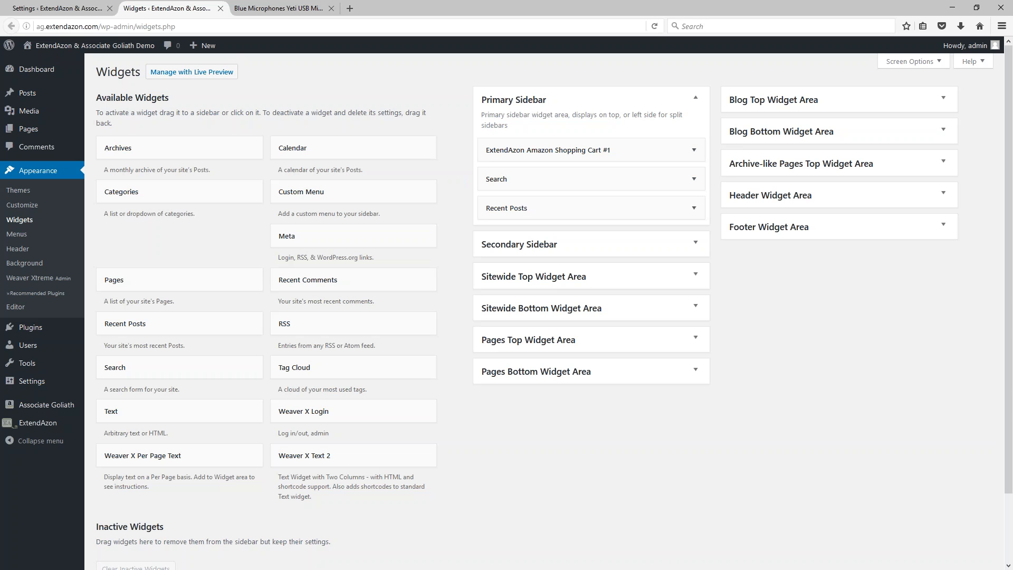
{"action": "left_click", "coordinate": [279, 8]}
{"action": "scroll", "coordinate": [779, 221], "scroll_direction": "up", "scroll_amount": 3}
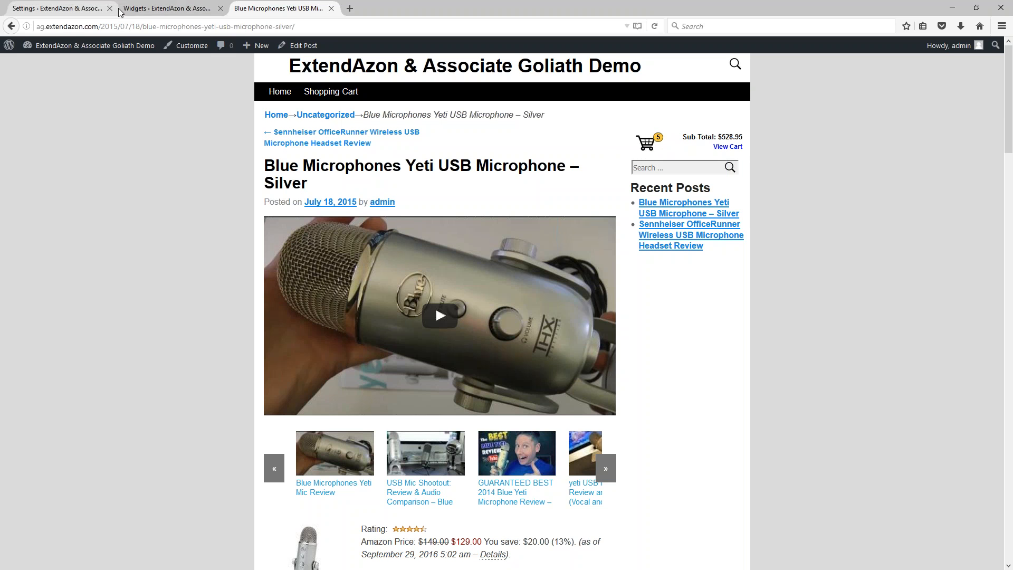
{"action": "left_click", "coordinate": [165, 9]}
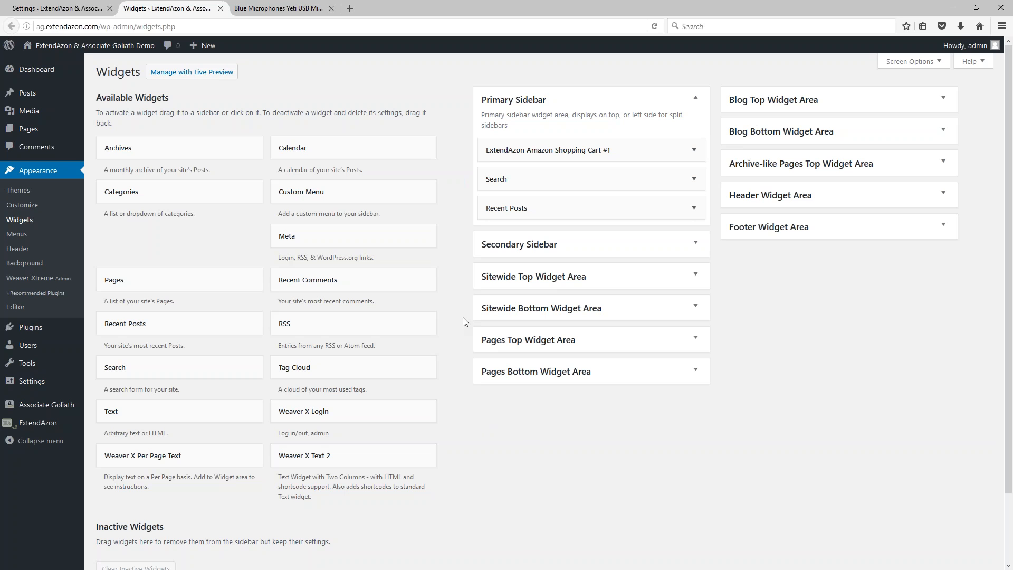
{"action": "left_click", "coordinate": [59, 11]}
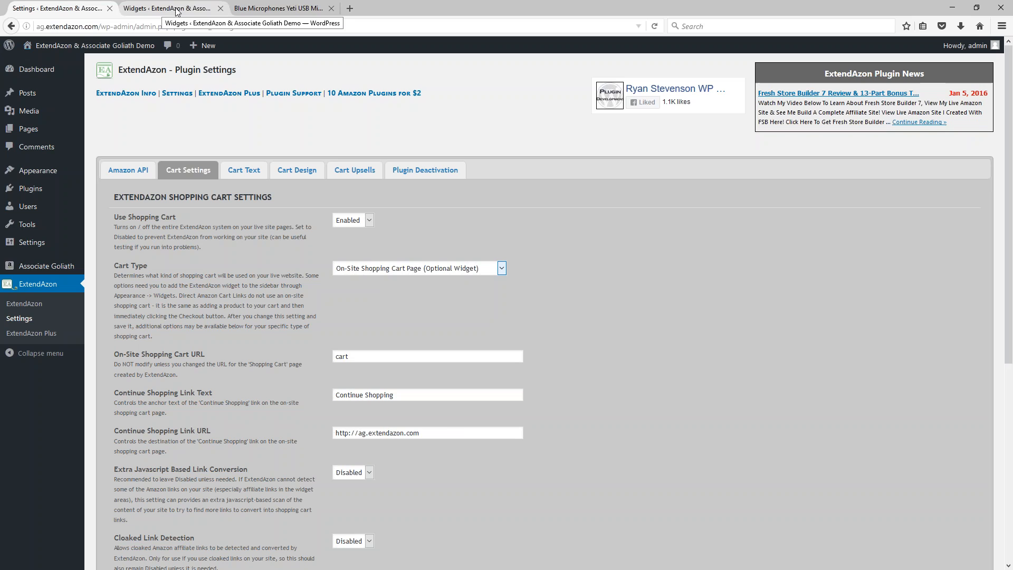
Step: Open the on-site shopping cart page from the cart widget in the microphone post and reload its /cart/ address
{"action": "left_click", "coordinate": [268, 9]}
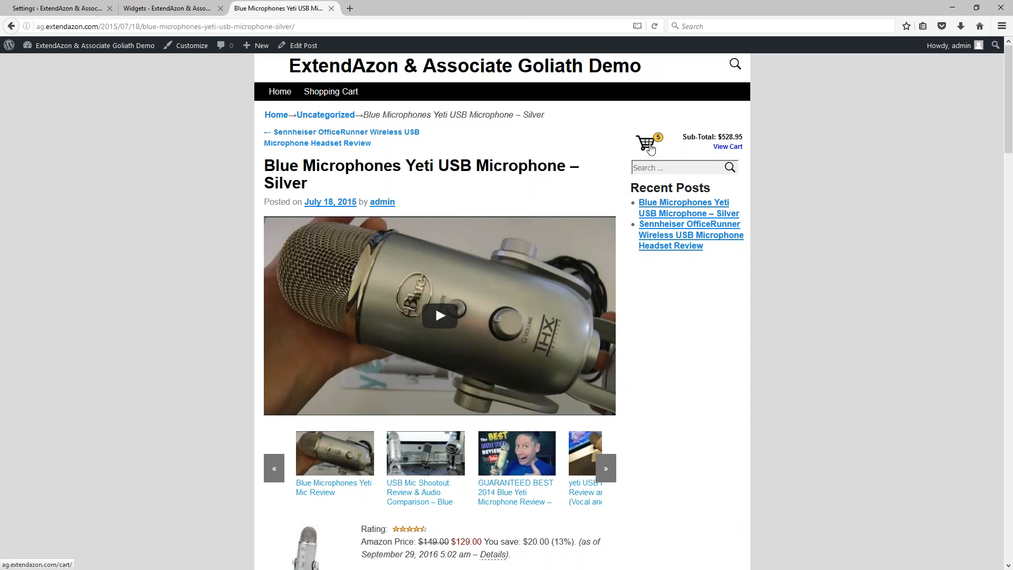
{"action": "left_click", "coordinate": [651, 149]}
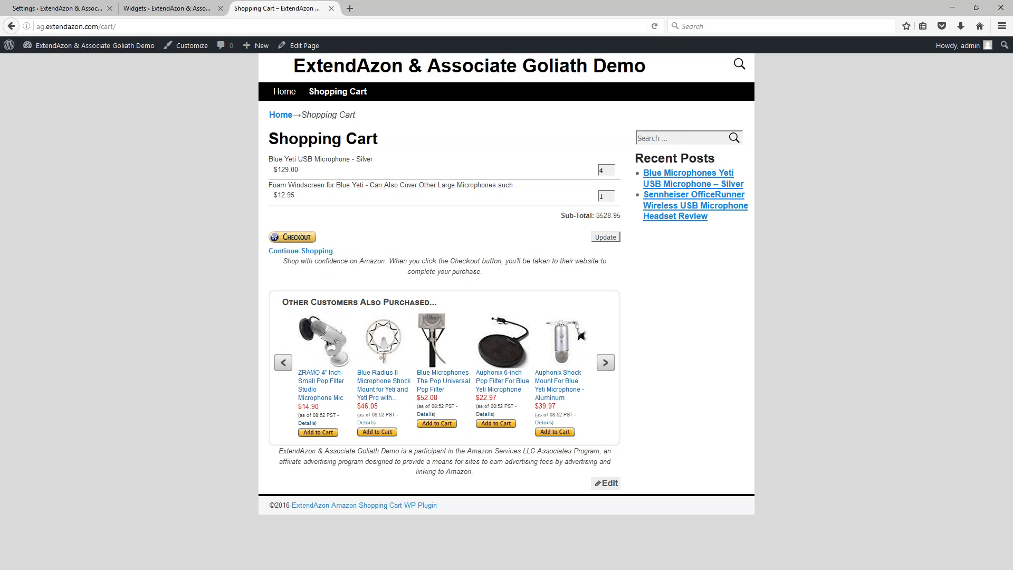
{"action": "double_click", "coordinate": [107, 26]}
{"action": "left_click", "coordinate": [123, 26]}
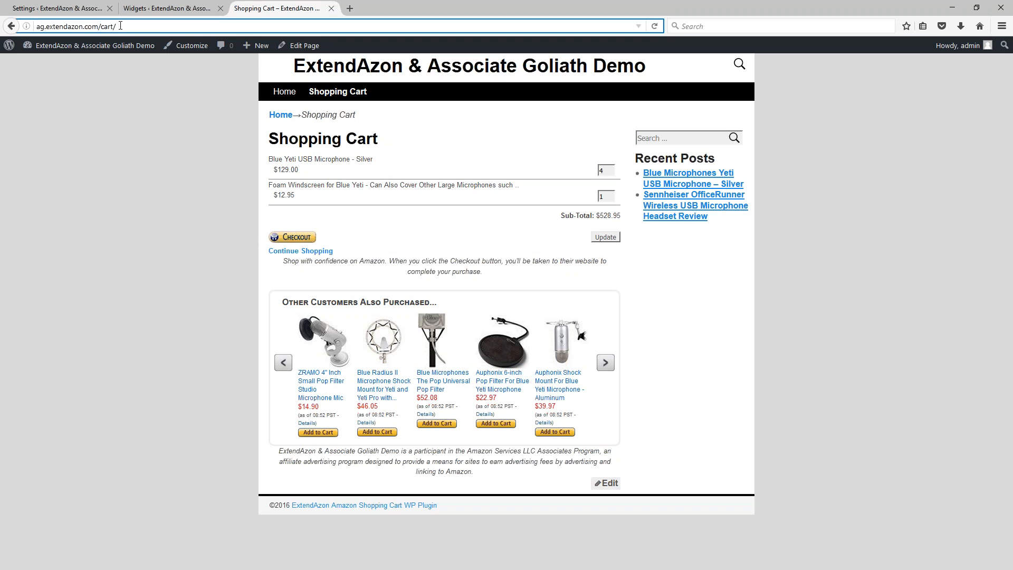
{"action": "key", "text": "Return"}
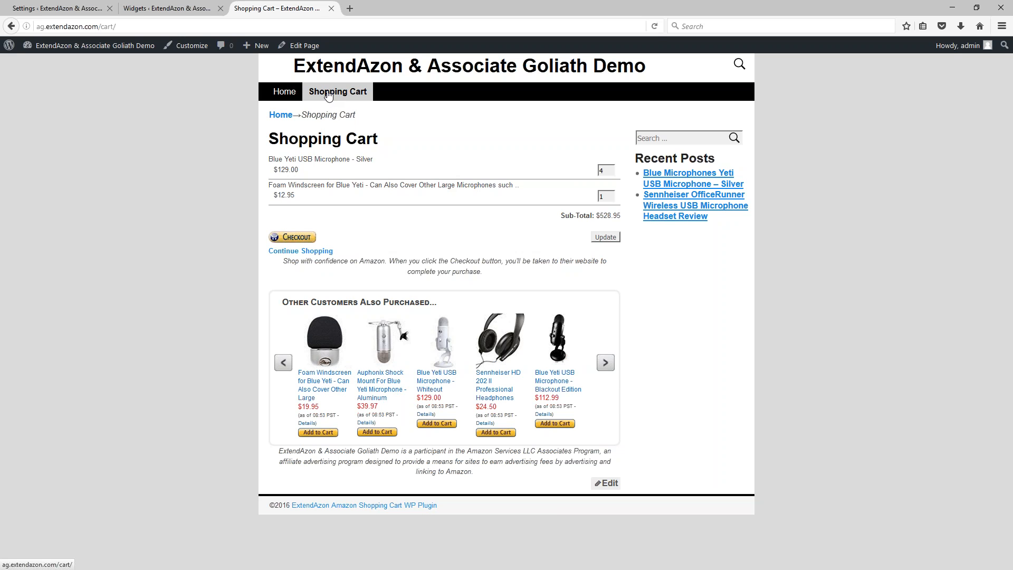
Step: Compare the On-Site Shopping Cart URL setting in the plugin settings with the address of the live Shopping Cart page
{"action": "left_click", "coordinate": [59, 9]}
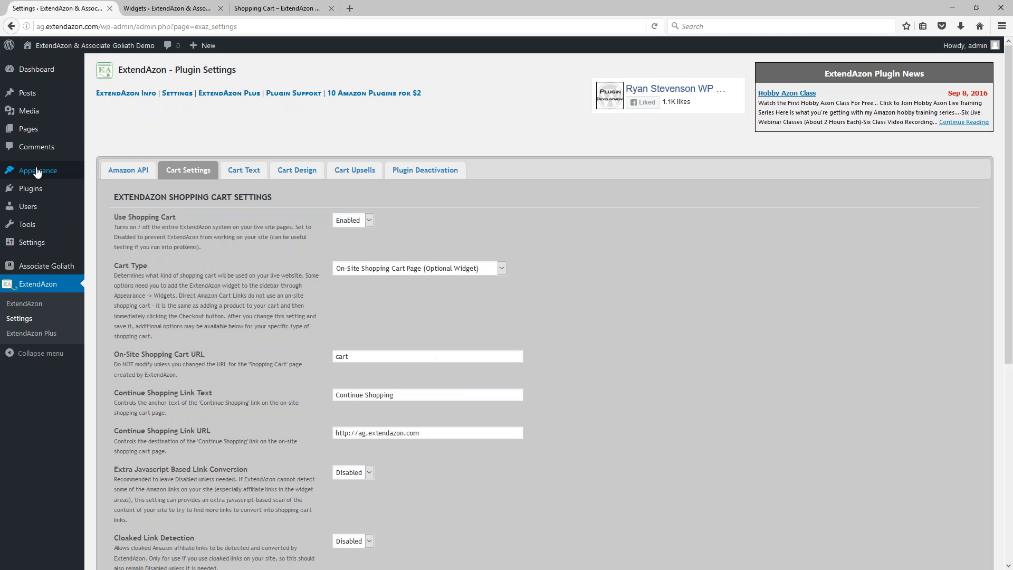
{"action": "mouse_move", "coordinate": [30, 130]}
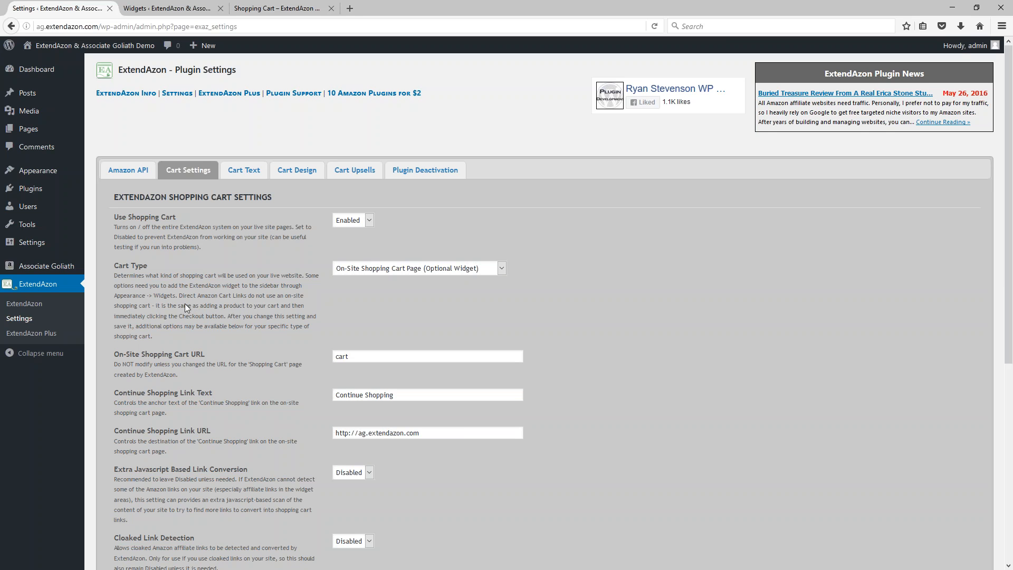
{"action": "double_click", "coordinate": [359, 358]}
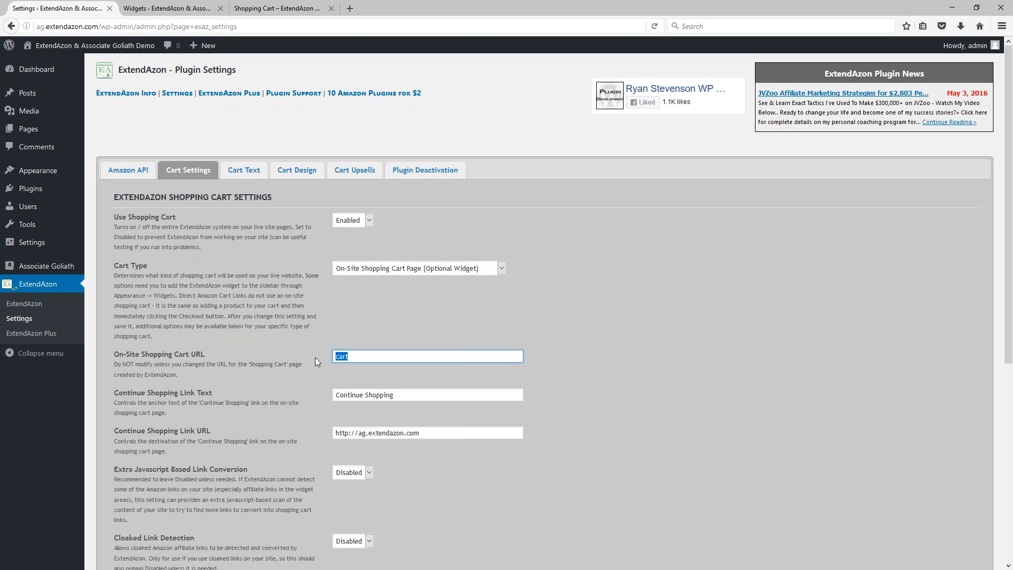
{"action": "left_click", "coordinate": [344, 357]}
{"action": "double_click", "coordinate": [345, 358]}
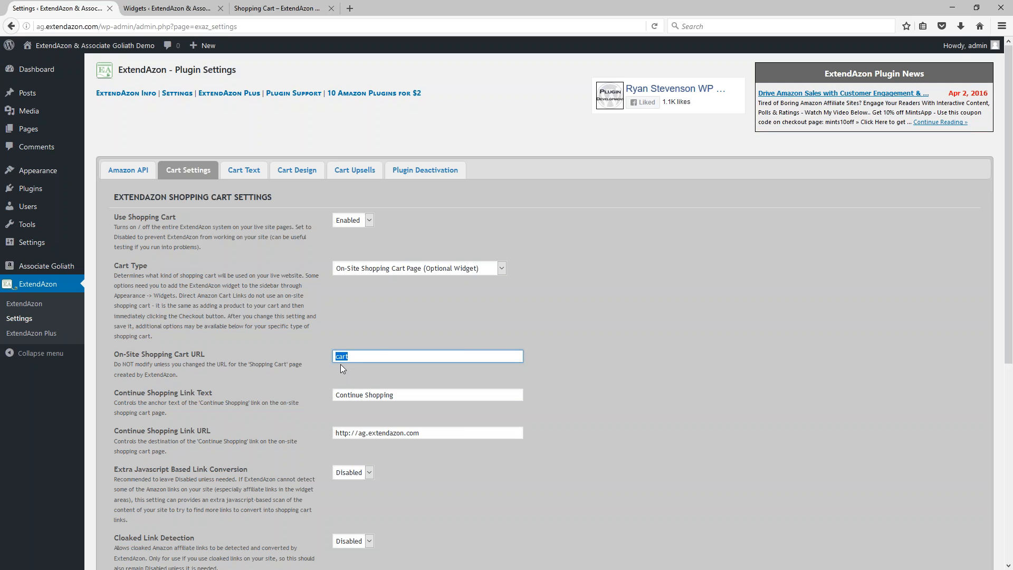
{"action": "left_click", "coordinate": [277, 8]}
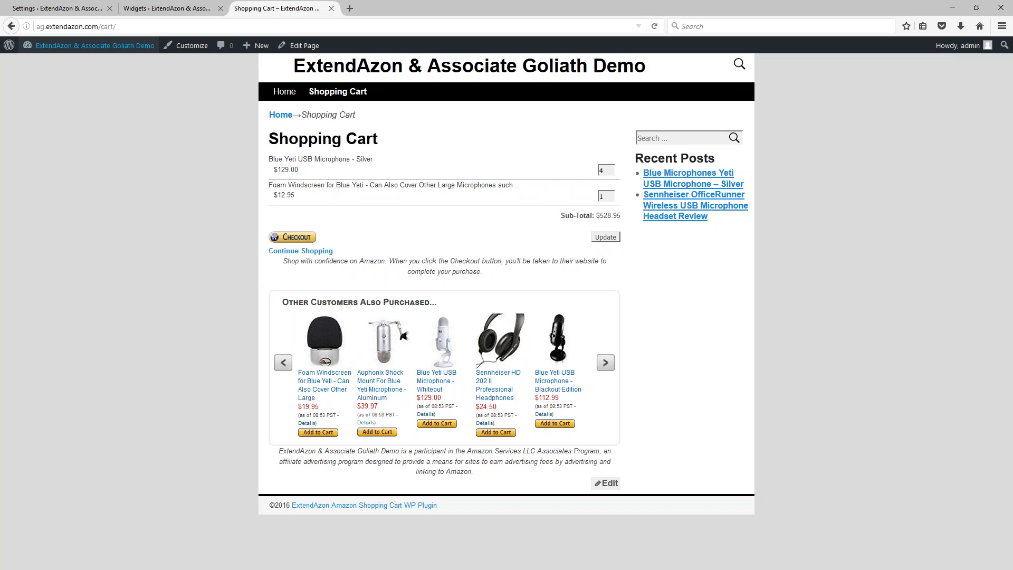
{"action": "double_click", "coordinate": [106, 26]}
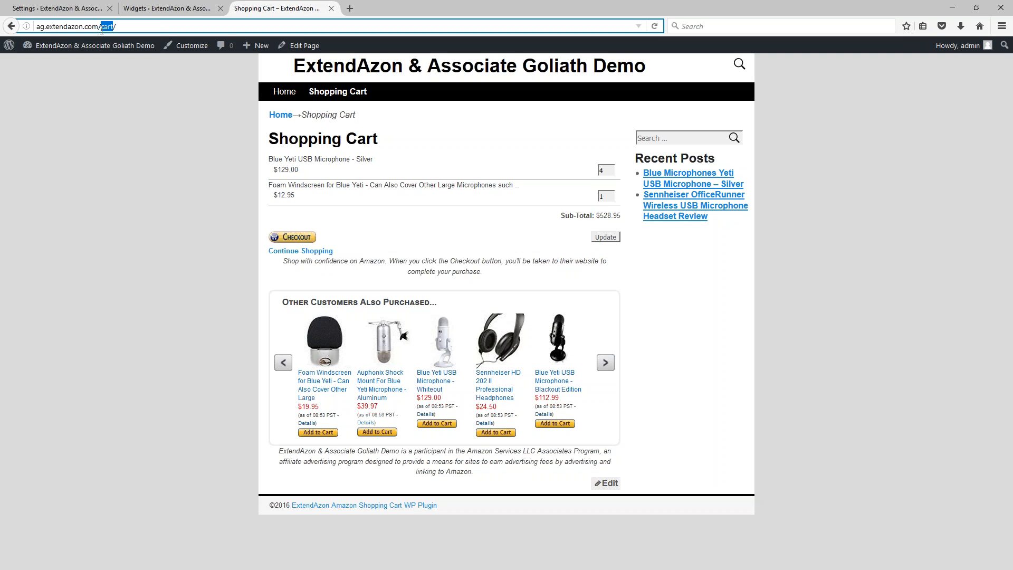
{"action": "left_click", "coordinate": [75, 9]}
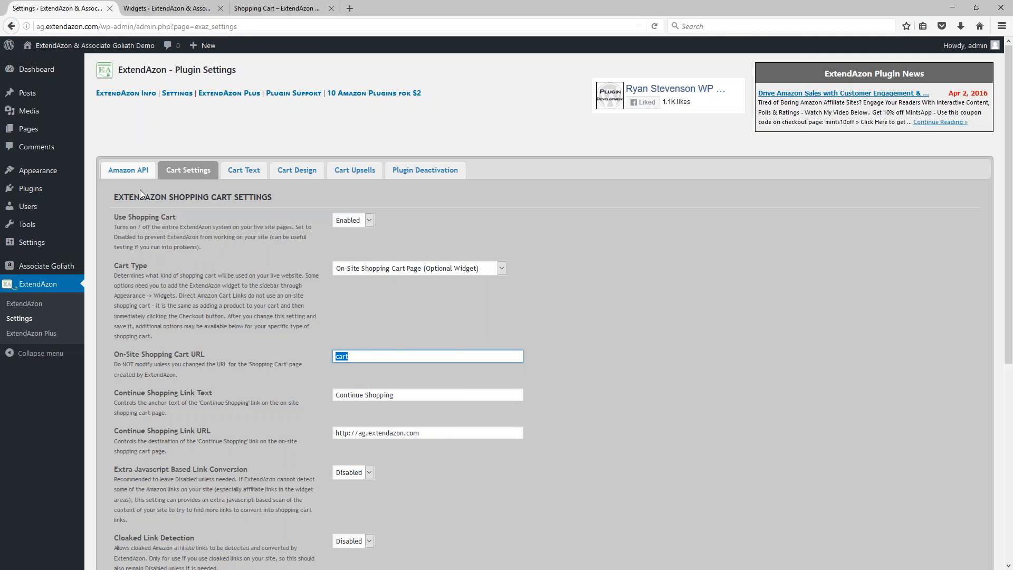
{"action": "left_click", "coordinate": [235, 342]}
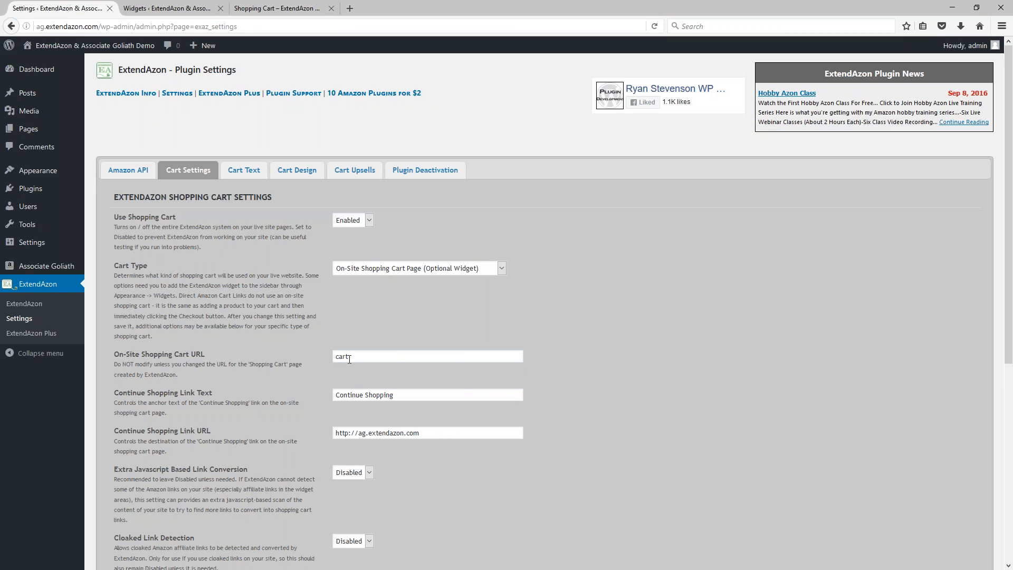
Step: Set the Cart Type to On-Site Sidebar Shopping Cart (Widget Required) and save the cart settings
{"action": "left_click", "coordinate": [364, 270]}
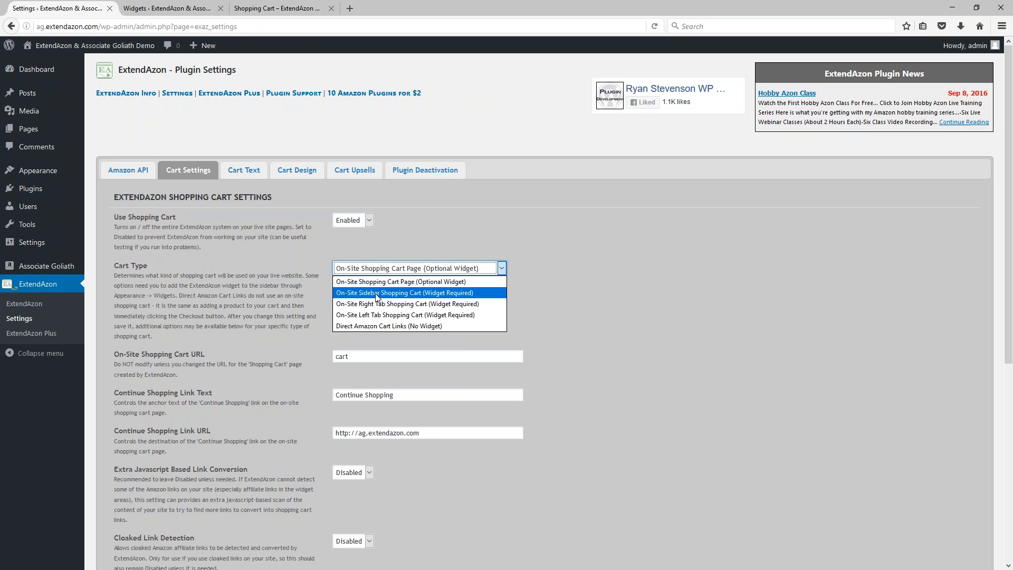
{"action": "left_click", "coordinate": [366, 295]}
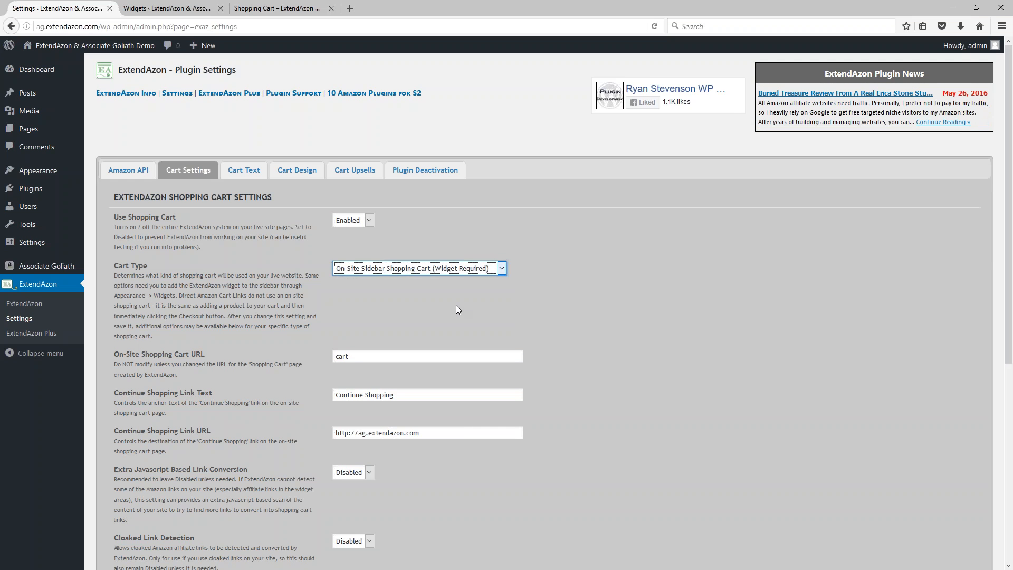
{"action": "left_click", "coordinate": [398, 306]}
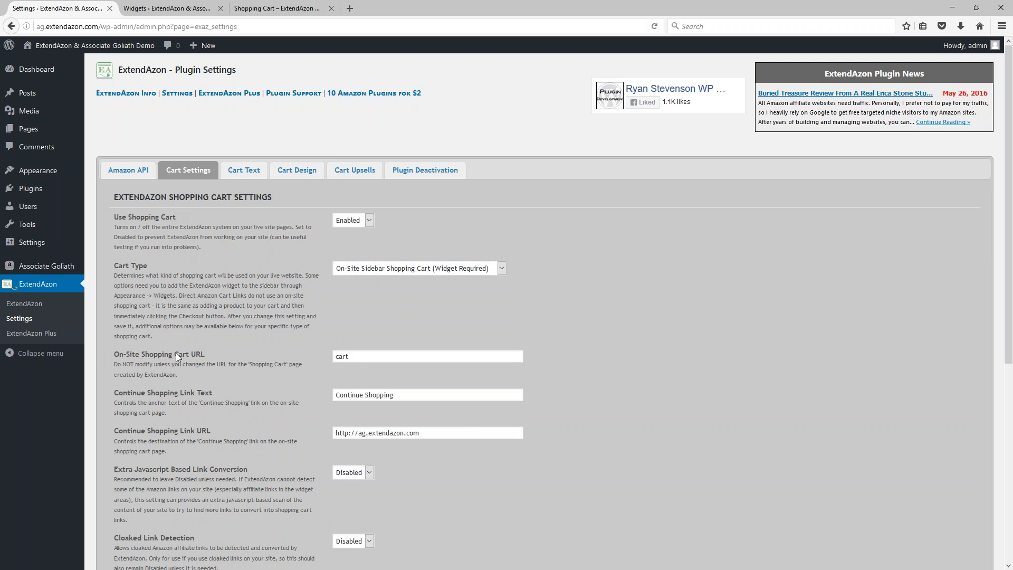
{"action": "scroll", "coordinate": [210, 337], "scroll_direction": "down", "scroll_amount": 5}
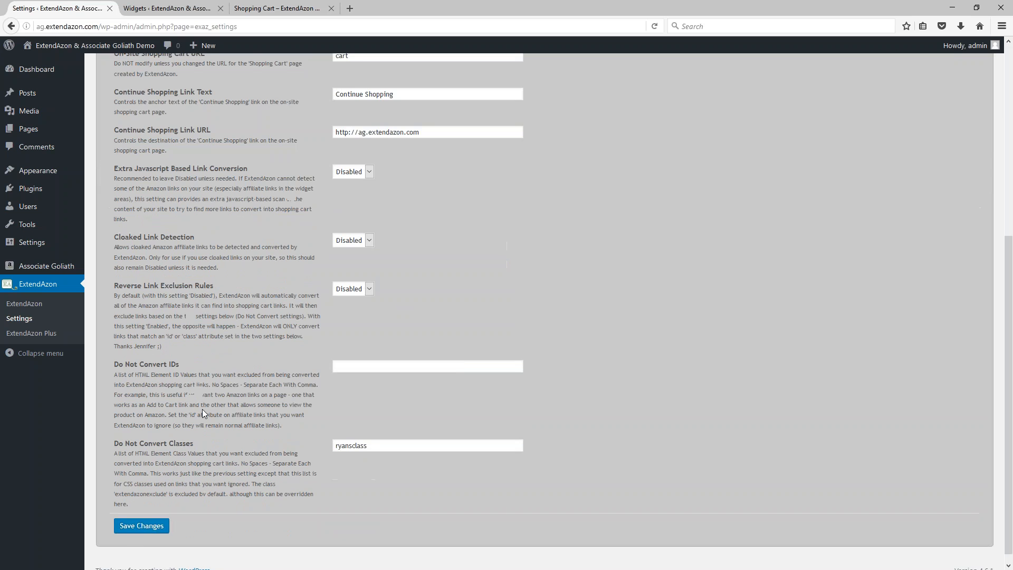
{"action": "left_click", "coordinate": [132, 527]}
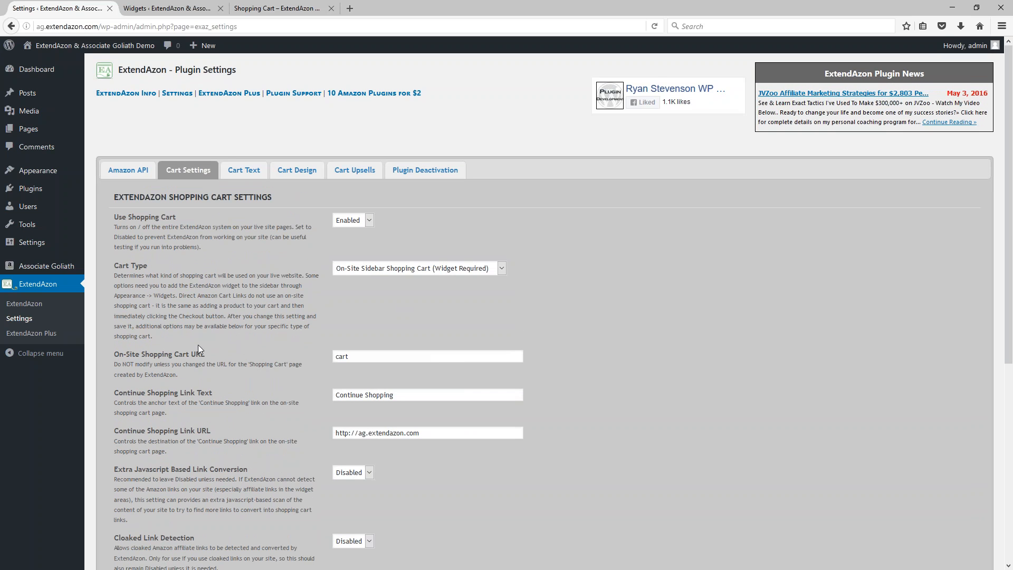
Step: Set the Cart Type to On-Site Shopping Cart Page (Optional Widget) and look over the other cart types
{"action": "left_click", "coordinate": [338, 269]}
{"action": "left_click", "coordinate": [361, 287]}
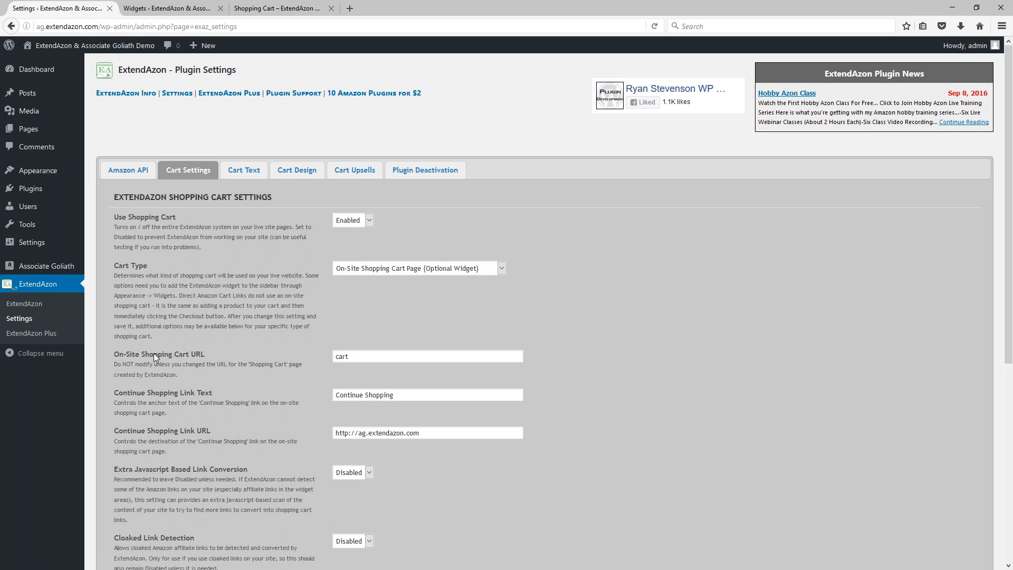
{"action": "left_click", "coordinate": [367, 269]}
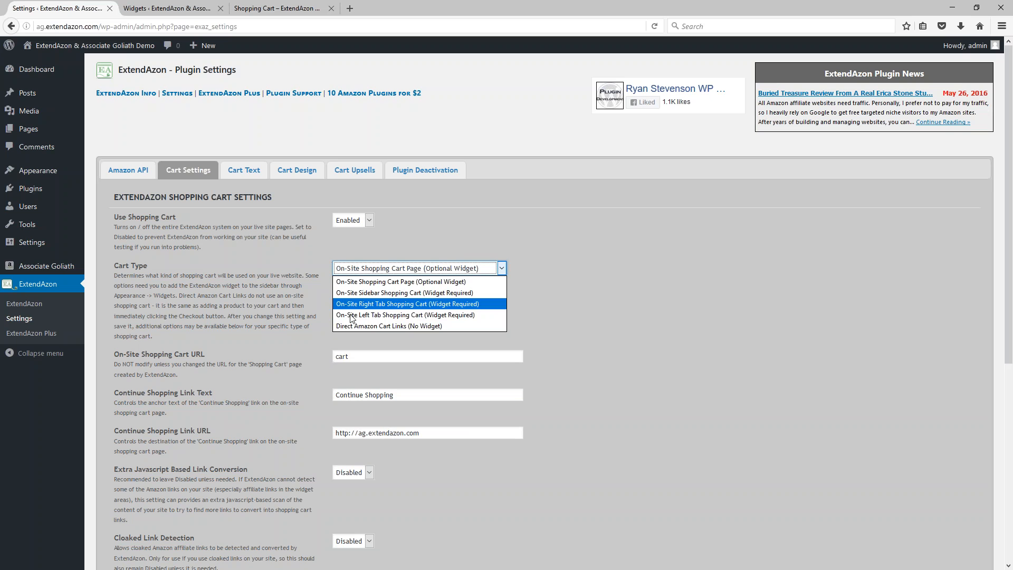
{"action": "left_click", "coordinate": [160, 359]}
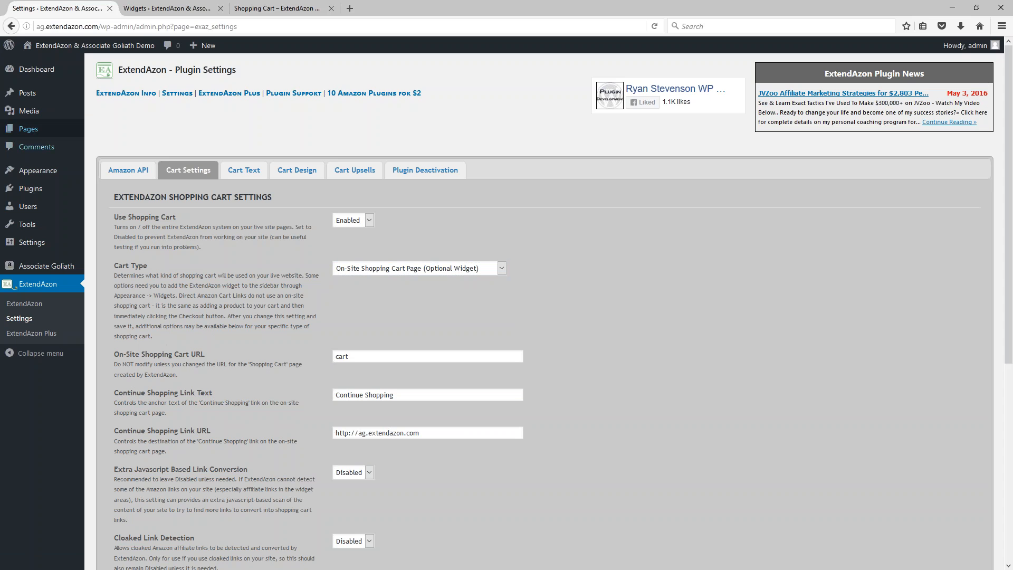
Step: Open the site's Pages list in a new tab and view the published Shopping Cart page in another tab
{"action": "mouse_move", "coordinate": [31, 131]}
{"action": "right_click", "coordinate": [100, 131]}
{"action": "left_click", "coordinate": [149, 136]}
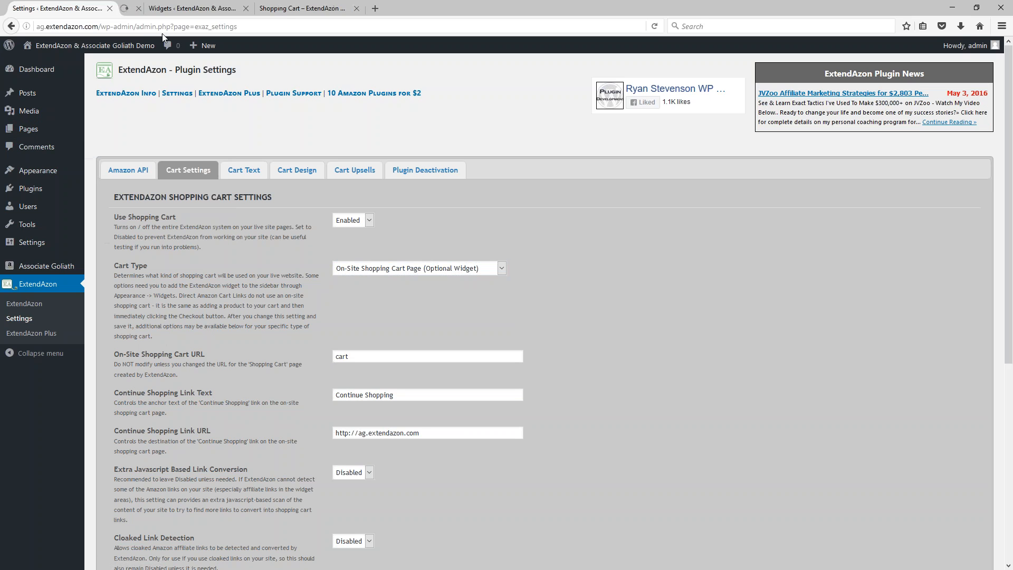
{"action": "left_click", "coordinate": [167, 7]}
{"action": "mouse_move", "coordinate": [133, 165]}
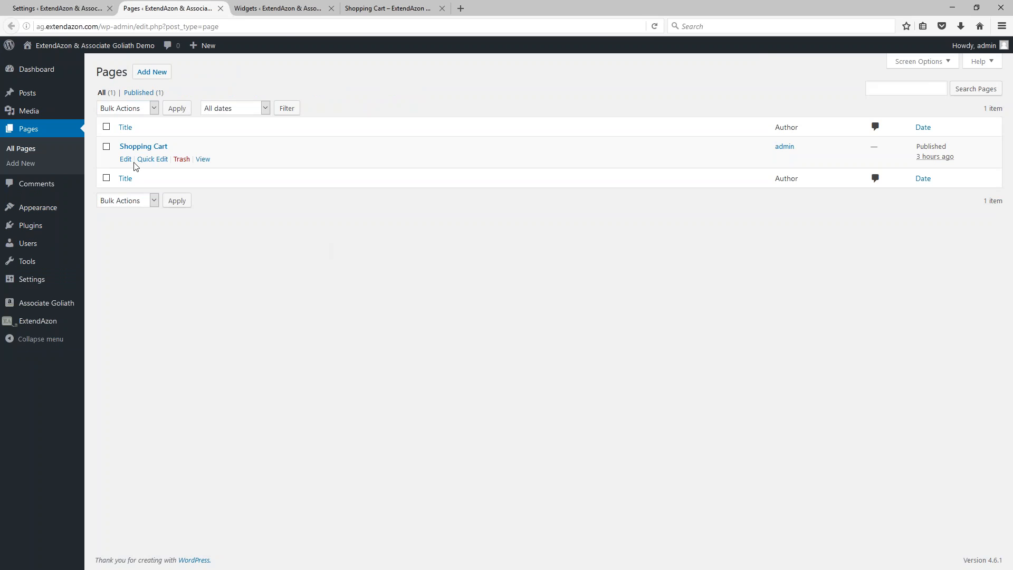
{"action": "right_click", "coordinate": [204, 164]}
{"action": "left_click", "coordinate": [232, 158]}
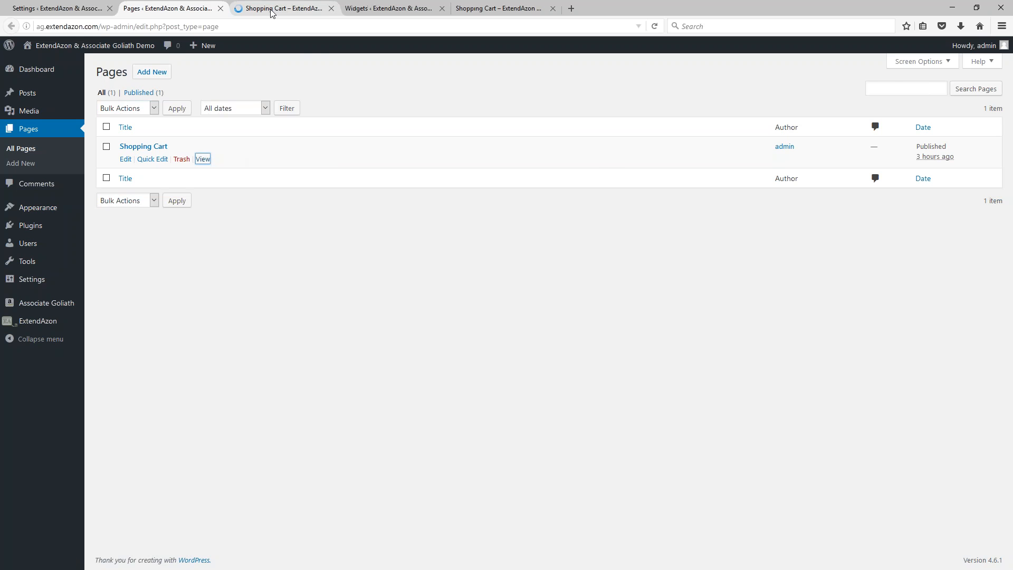
{"action": "left_click", "coordinate": [272, 11]}
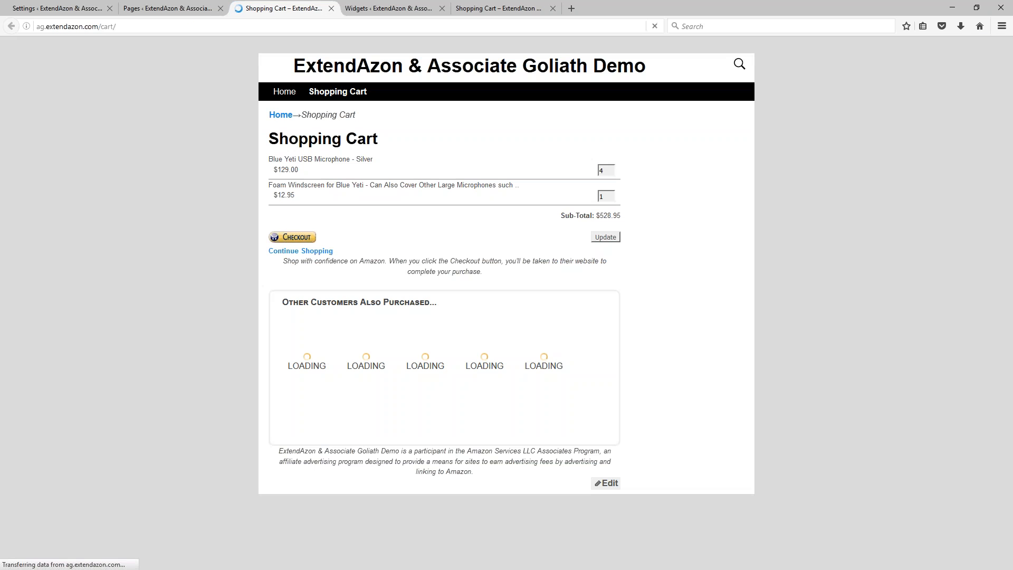
Step: Open the Shopping Cart page for editing and examine the [extendazon_shopping_cart] shortcode in its content
{"action": "left_click", "coordinate": [163, 11]}
{"action": "left_click", "coordinate": [127, 162]}
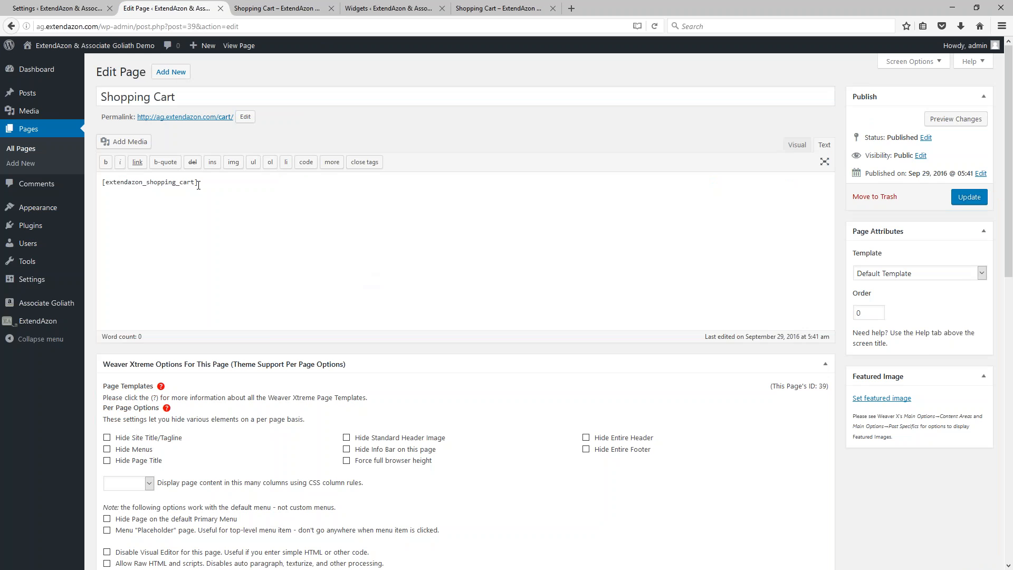
{"action": "left_click_drag", "start_coordinate": [204, 185], "coordinate": [71, 189]}
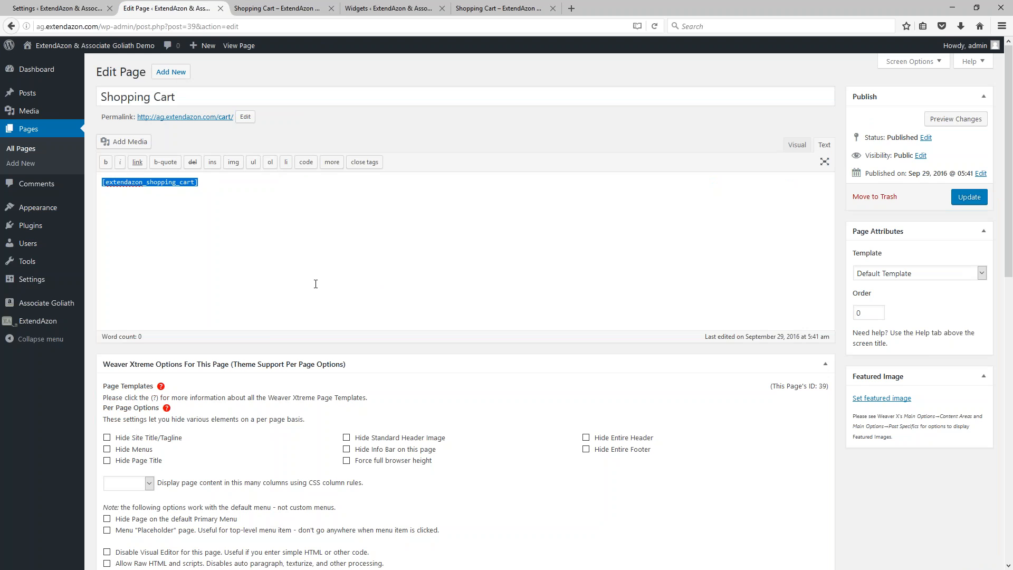
{"action": "left_click", "coordinate": [143, 198]}
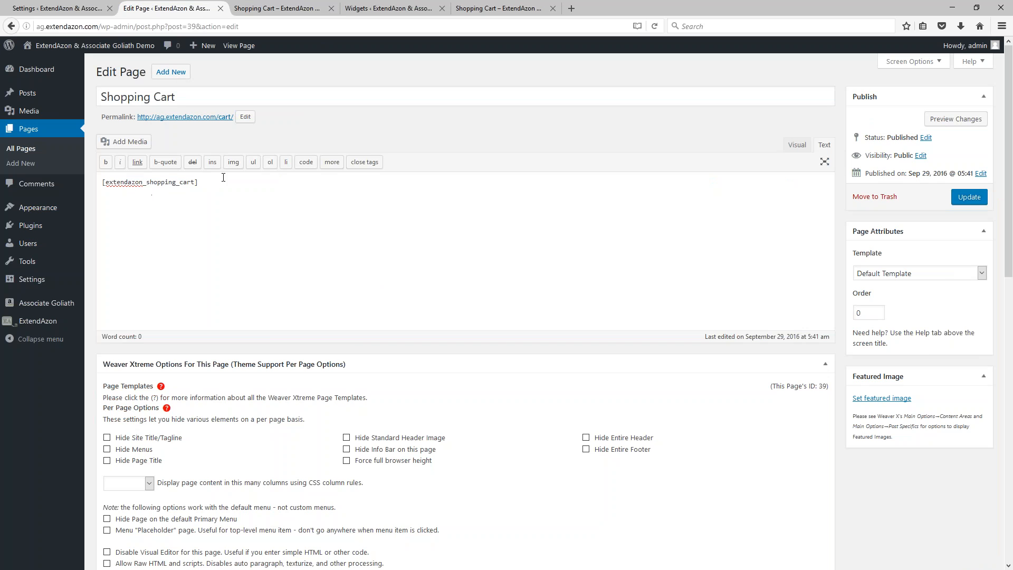
{"action": "left_click_drag", "start_coordinate": [159, 182], "coordinate": [76, 185]}
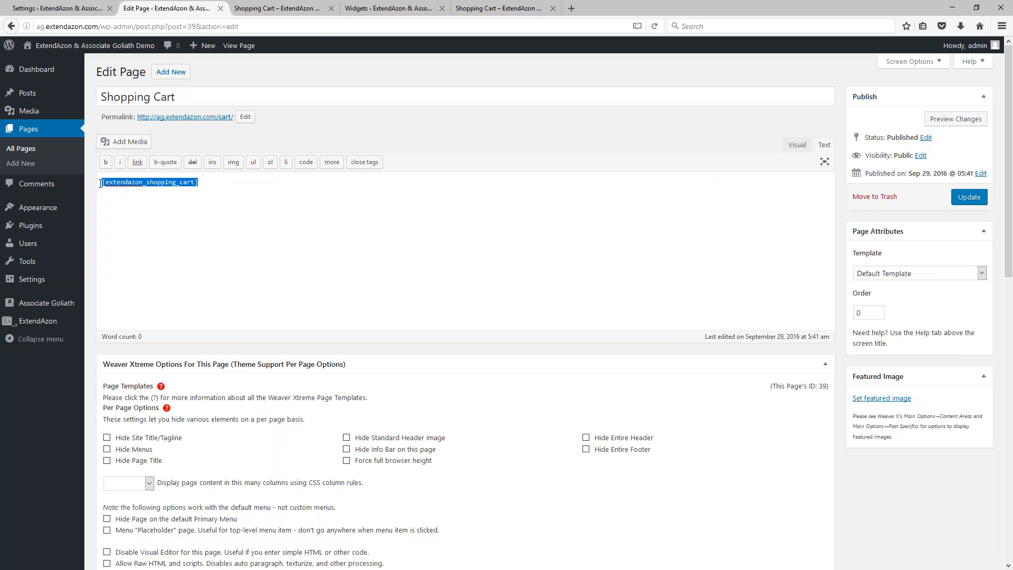
Step: Add "TEXT ABOVE" before and "TEXT BELOW" after the shopping cart shortcode, separated by blank lines, and update the page
{"action": "left_click", "coordinate": [100, 183]}
{"action": "key", "text": "Return"}
{"action": "key", "text": "Return"}
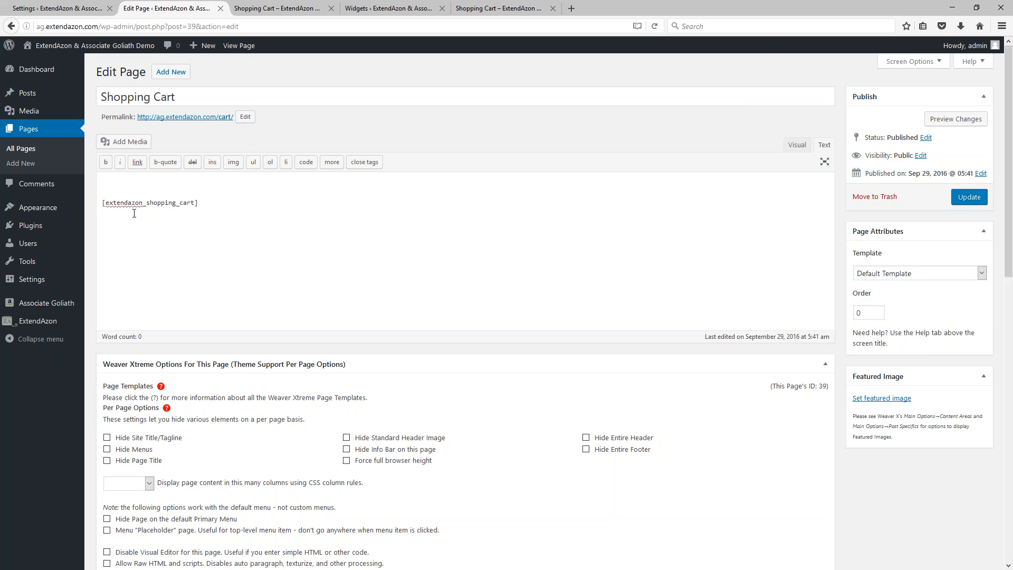
{"action": "type", "text": "EX"}
{"action": "type", "text": "T ABOVE"}
{"action": "type", "text": "TEXT"}
{"action": "type", "text": " BELOW"}
{"action": "left_click", "coordinate": [969, 197]}
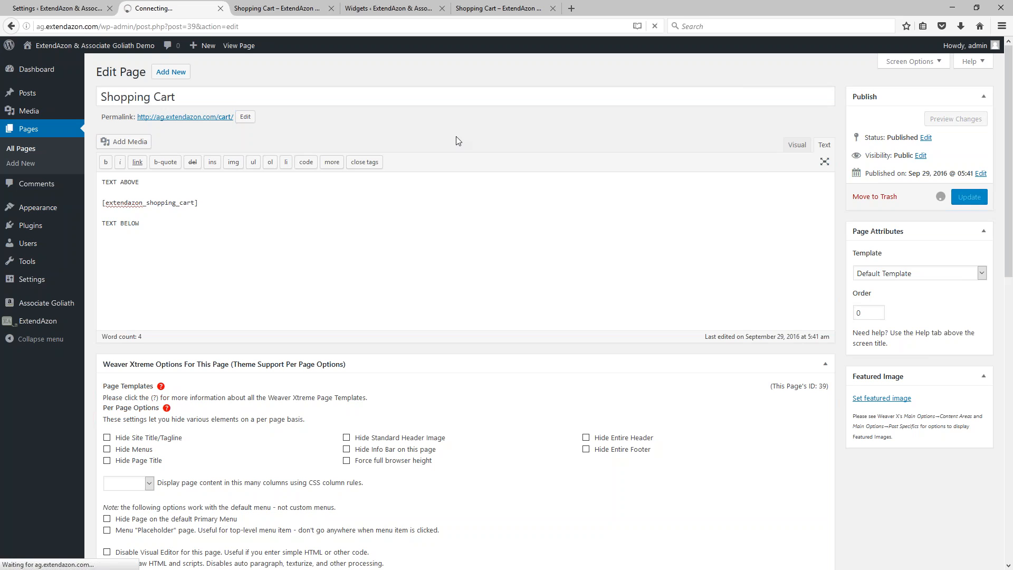
Step: Reload the live Shopping Cart page to check the text placed around the cart, and compare it with the earlier version
{"action": "left_click", "coordinate": [480, 9]}
{"action": "left_click", "coordinate": [653, 27]}
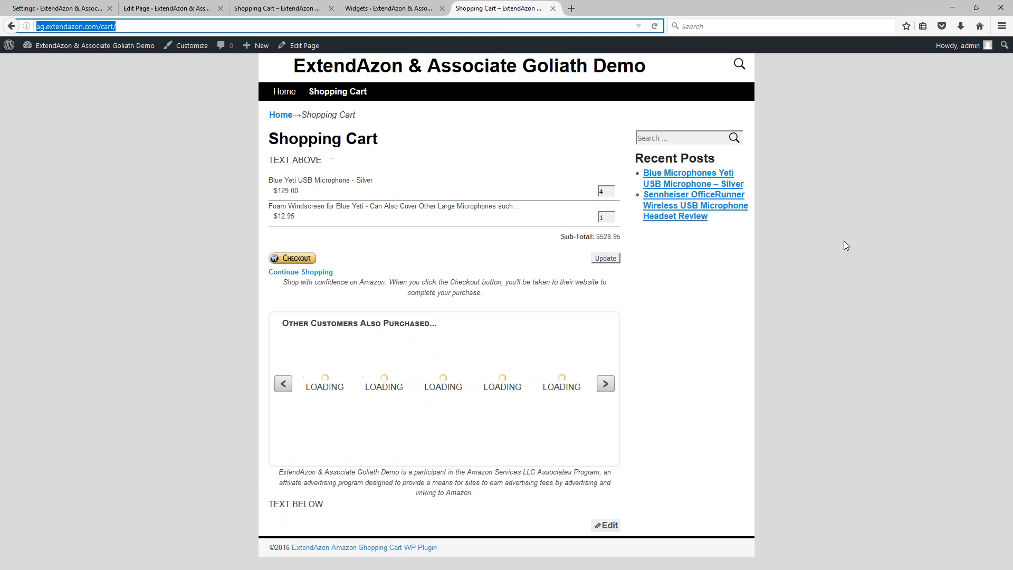
{"action": "left_click_drag", "start_coordinate": [333, 164], "coordinate": [266, 162]}
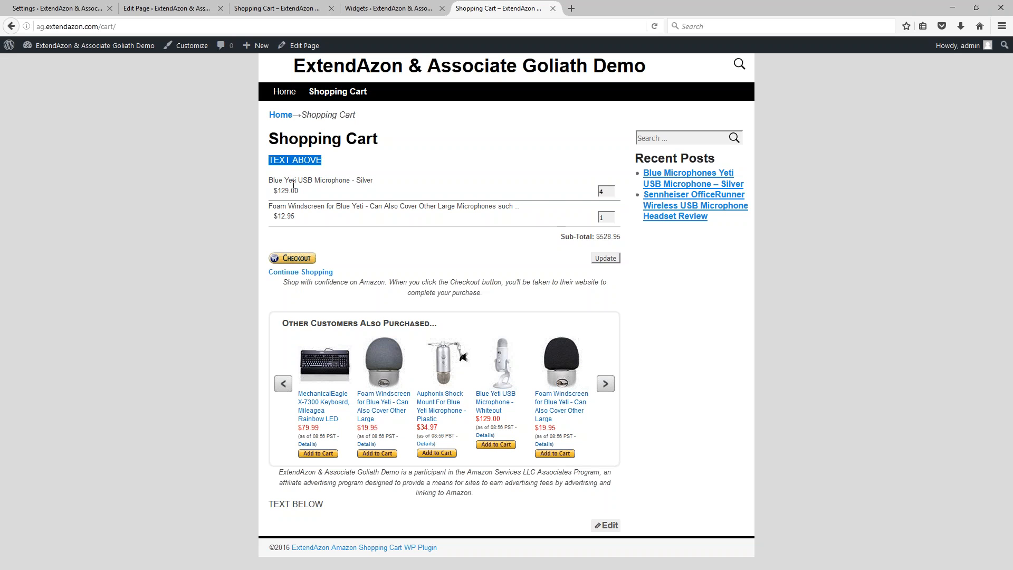
{"action": "left_click_drag", "start_coordinate": [323, 507], "coordinate": [266, 509]}
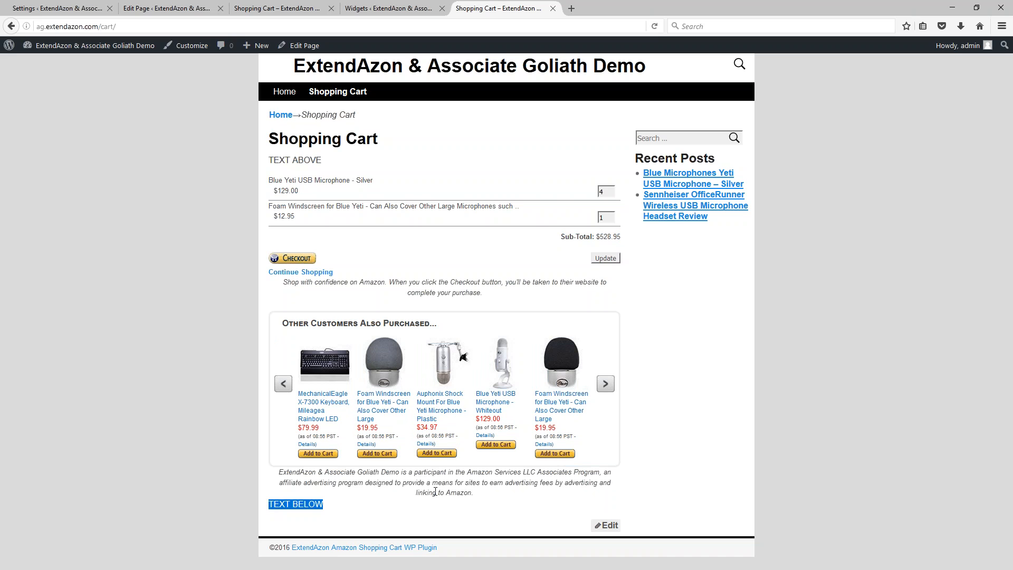
{"action": "left_click_drag", "start_coordinate": [475, 494], "coordinate": [280, 478]}
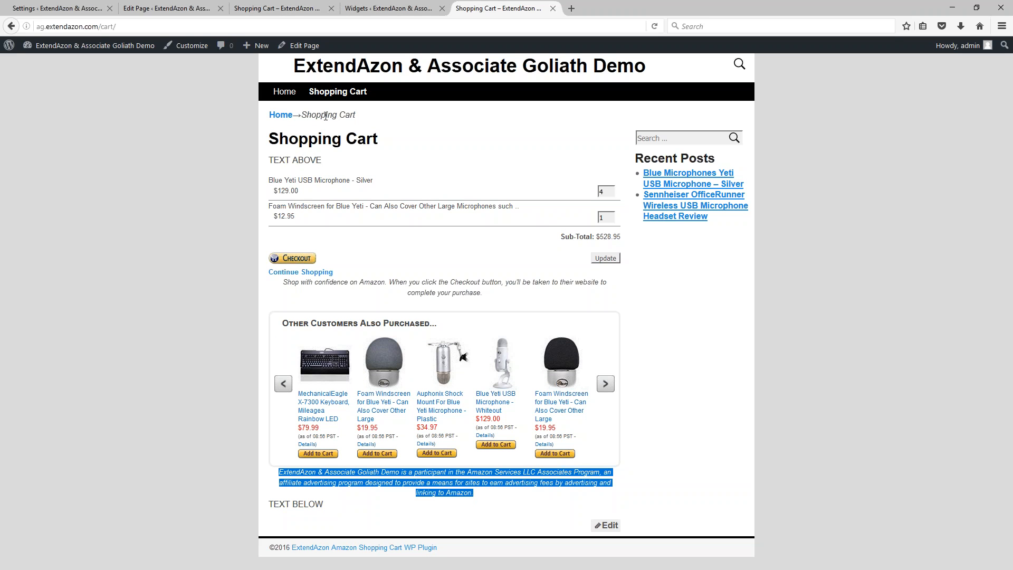
{"action": "left_click", "coordinate": [276, 10]}
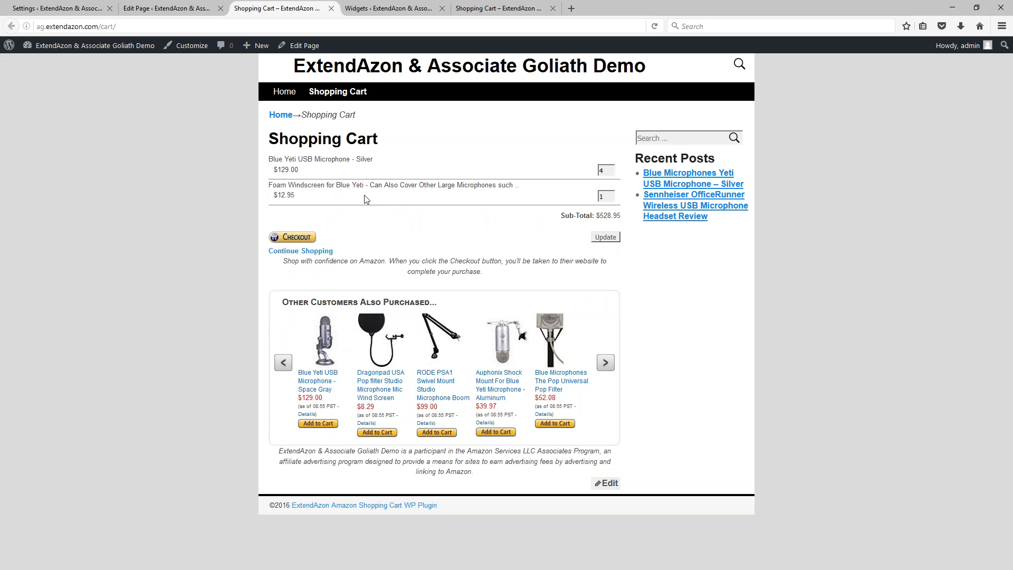
Step: Remove "TEXT ABOVE" and "TEXT BELOW" from the Shopping Cart page, leaving only the shortcode, and update the page
{"action": "left_click", "coordinate": [184, 10]}
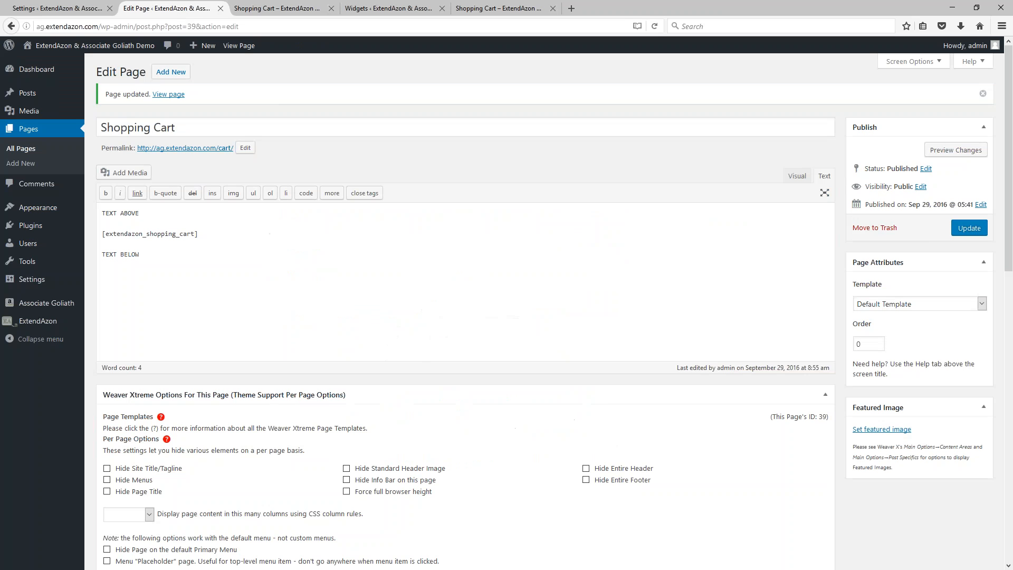
{"action": "left_click_drag", "start_coordinate": [155, 215], "coordinate": [102, 213]}
{"action": "key", "text": "Delete"}
{"action": "key", "text": "Delete"}
{"action": "key", "text": "Delete"}
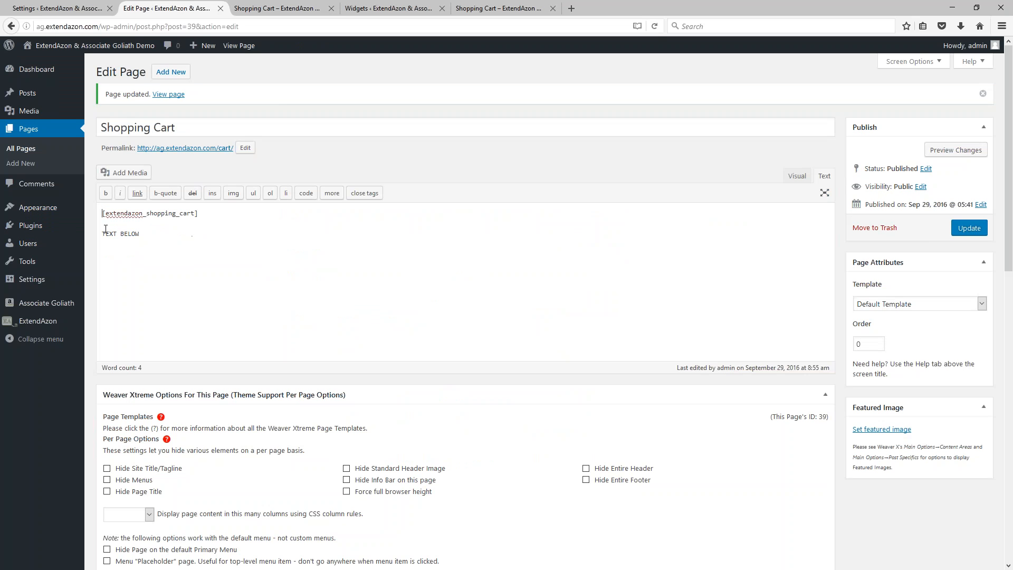
{"action": "key", "text": "BackSpace"}
{"action": "key", "text": "BackSpace"}
{"action": "key", "text": "BackSpace"}
{"action": "key", "text": "BackSpace"}
{"action": "key", "text": "BackSpace"}
{"action": "key", "text": "BackSpace"}
{"action": "key", "text": "BackSpace"}
{"action": "key", "text": "BackSpace"}
{"action": "key", "text": "BackSpace"}
{"action": "key", "text": "BackSpace"}
{"action": "key", "text": "BackSpace"}
{"action": "left_click", "coordinate": [965, 230]}
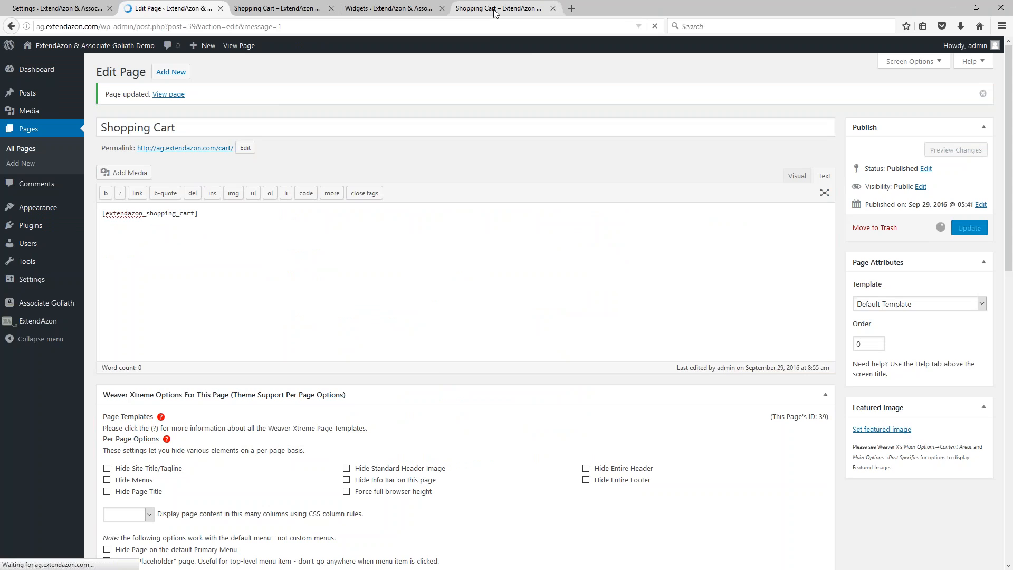
Step: Return to the live Shopping Cart page and follow its Continue Shopping link
{"action": "left_click", "coordinate": [527, 7]}
{"action": "left_click", "coordinate": [773, 283]}
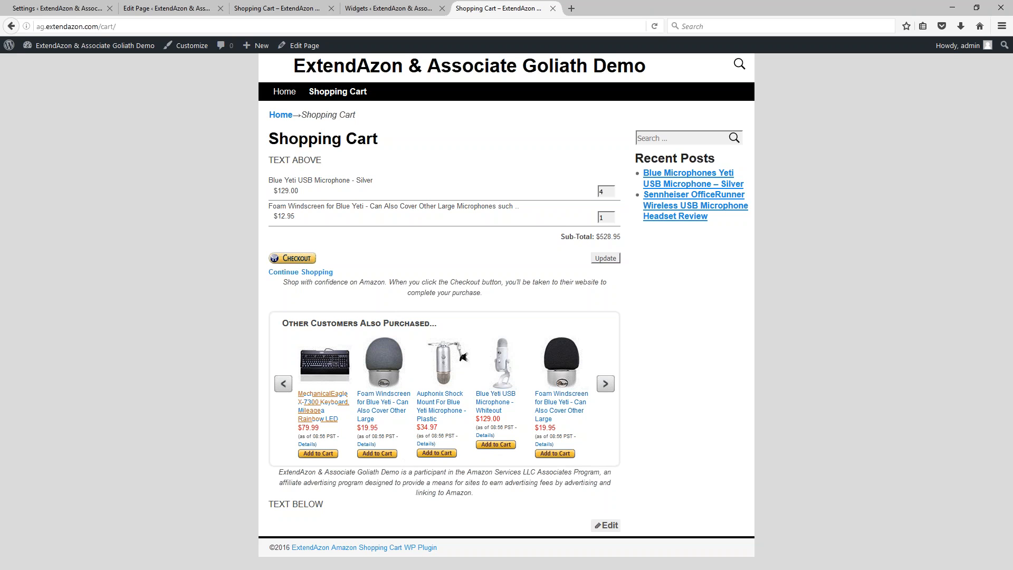
{"action": "left_click", "coordinate": [289, 273]}
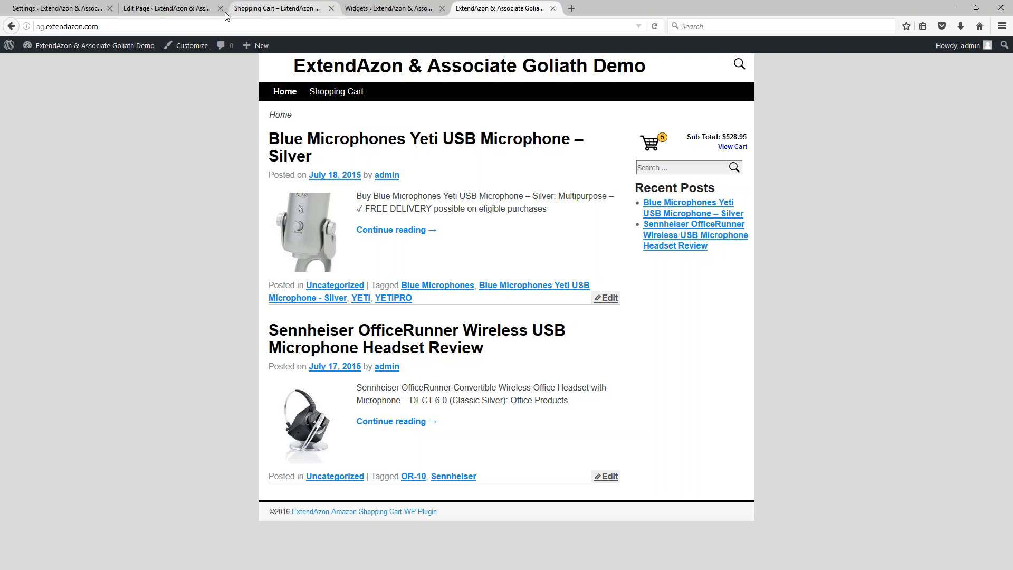
Step: Examine the Continue Shopping Link Text and Continue Shopping Link URL options in the plugin's cart settings
{"action": "left_click", "coordinate": [57, 9]}
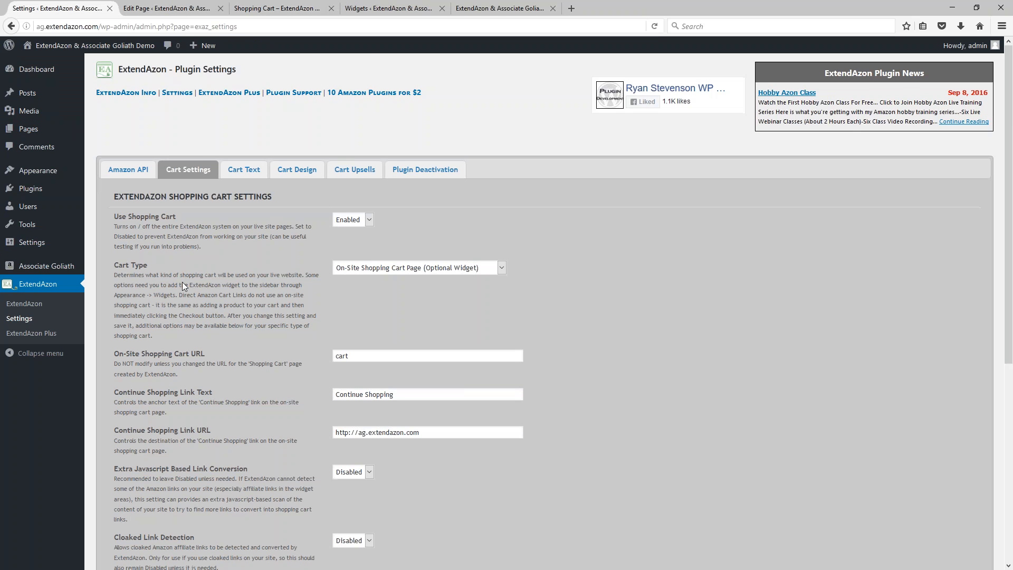
{"action": "scroll", "coordinate": [182, 282], "scroll_direction": "down", "scroll_amount": 2}
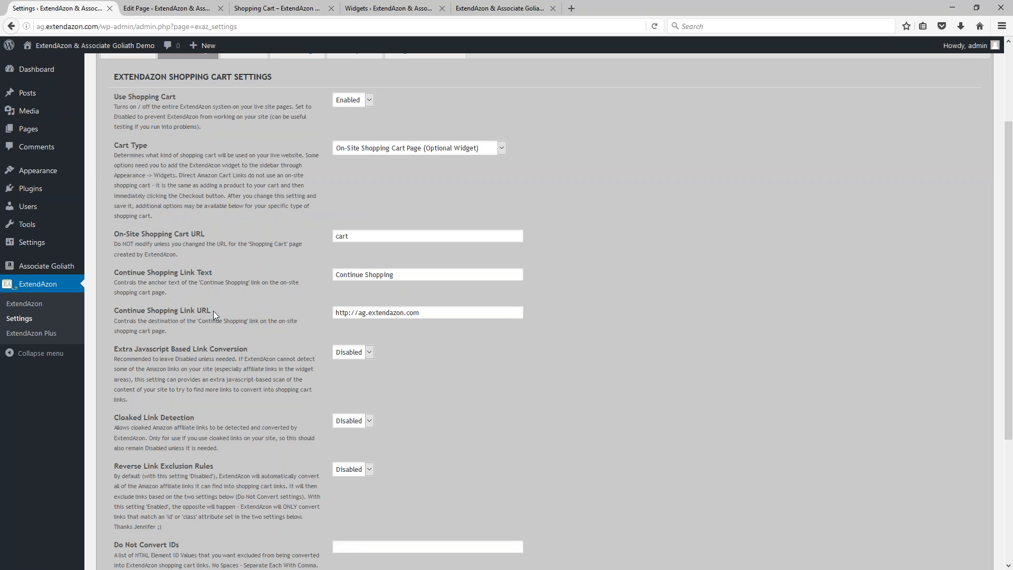
{"action": "left_click_drag", "start_coordinate": [112, 268], "coordinate": [229, 310]}
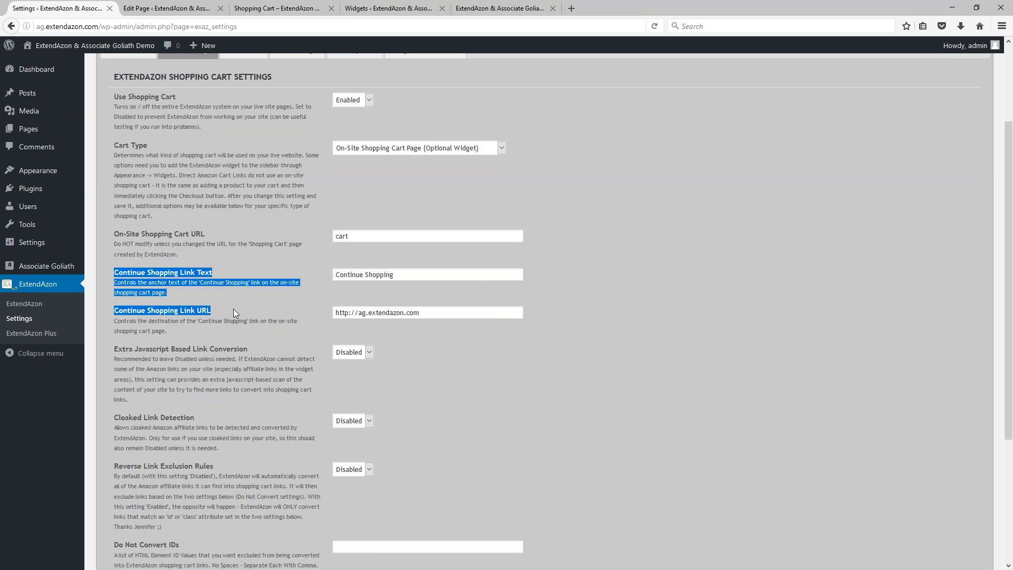
{"action": "double_click", "coordinate": [233, 309]}
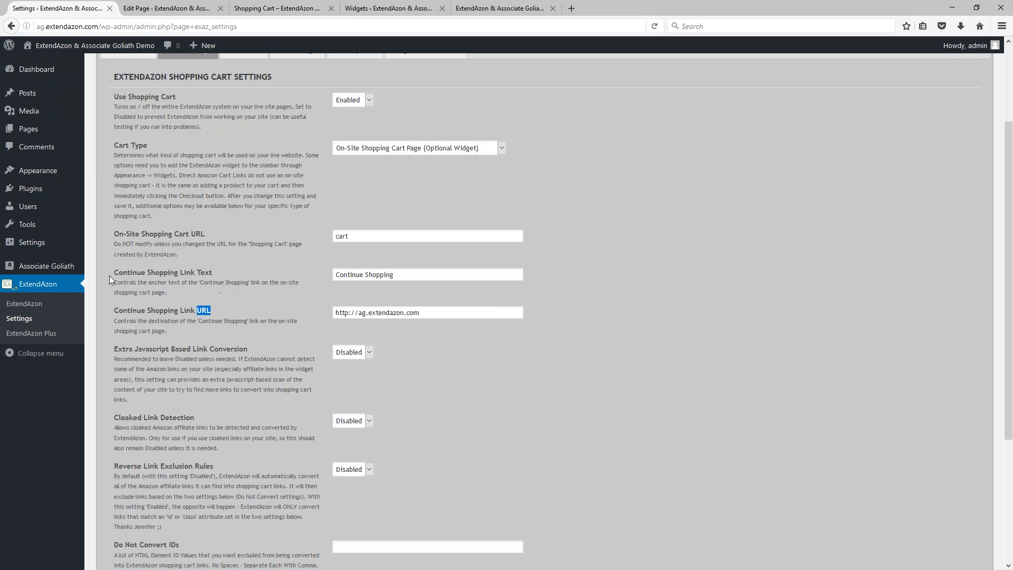
{"action": "left_click_drag", "start_coordinate": [113, 275], "coordinate": [194, 276]}
{"action": "left_click", "coordinate": [201, 311]}
{"action": "left_click", "coordinate": [400, 311]}
{"action": "triple_click", "coordinate": [400, 311]}
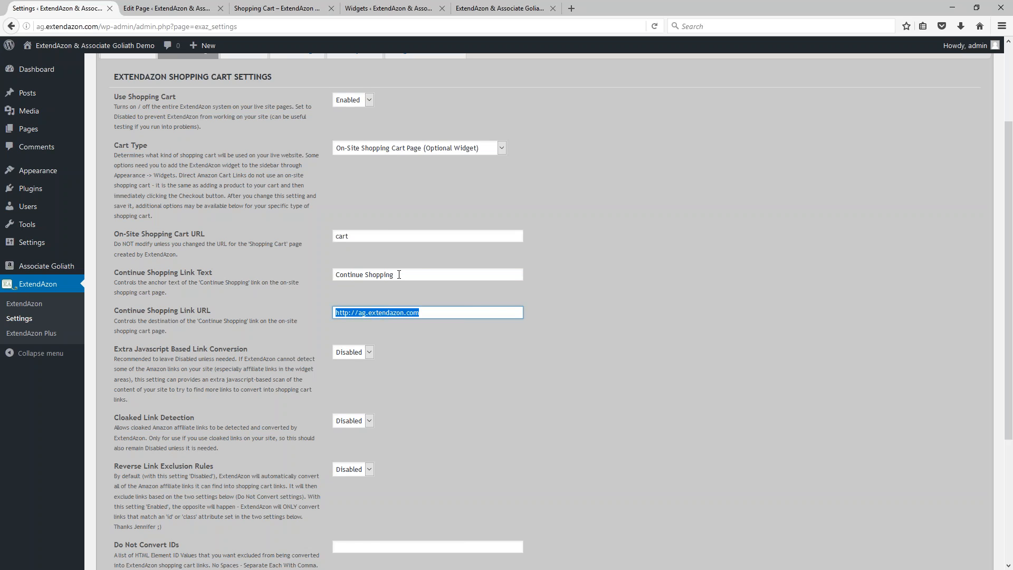
{"action": "left_click_drag", "start_coordinate": [422, 274], "coordinate": [318, 275]}
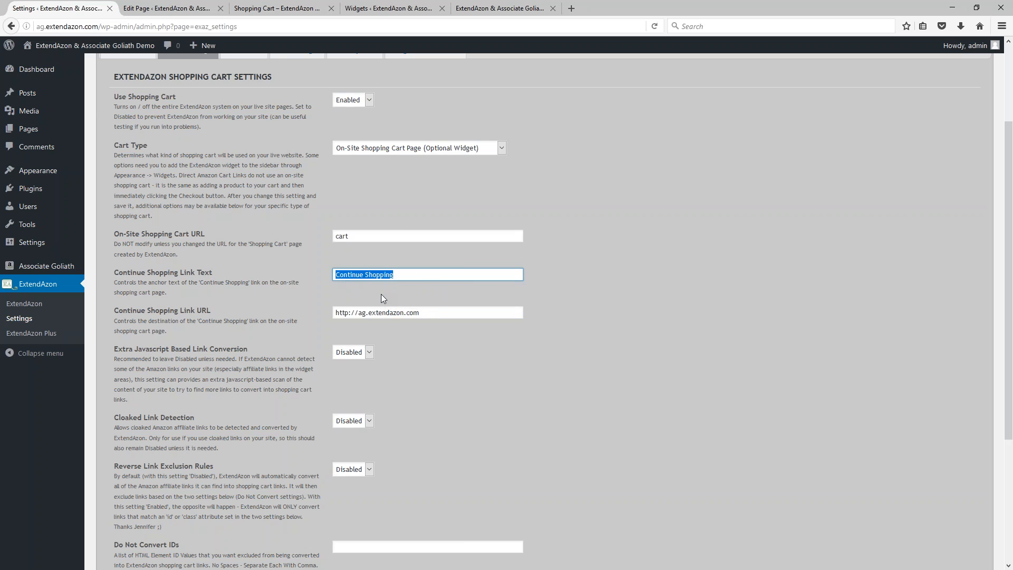
{"action": "left_click_drag", "start_coordinate": [422, 312], "coordinate": [333, 313]}
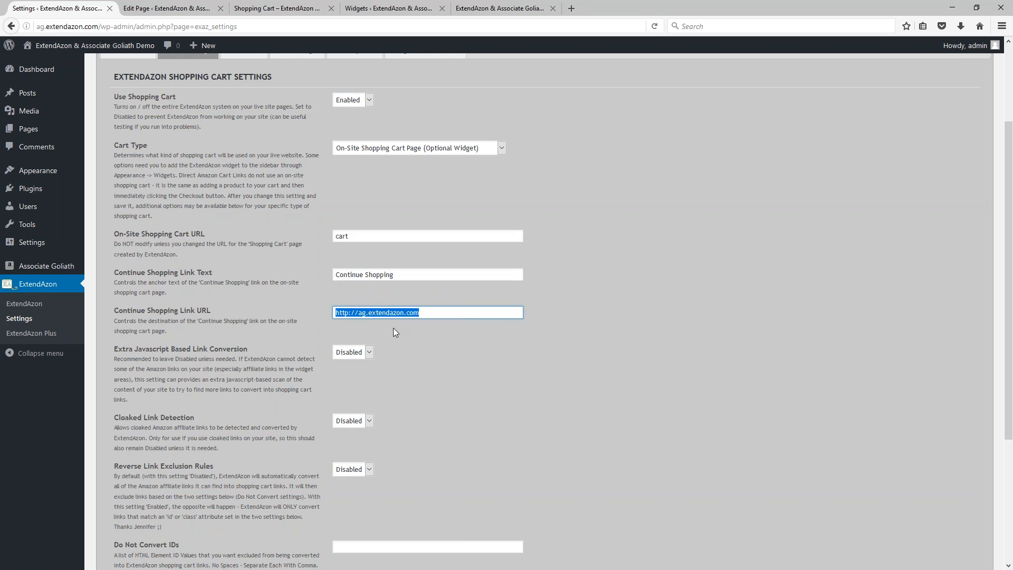
Step: Compare the Continue Shopping Link URL setting with the address of the live home page
{"action": "left_click", "coordinate": [488, 10]}
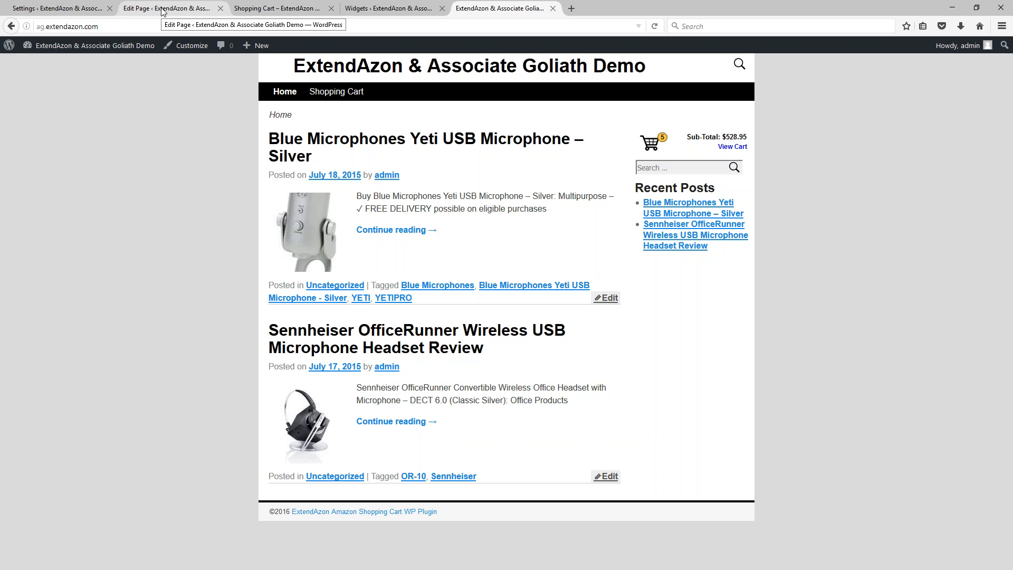
{"action": "left_click", "coordinate": [56, 8]}
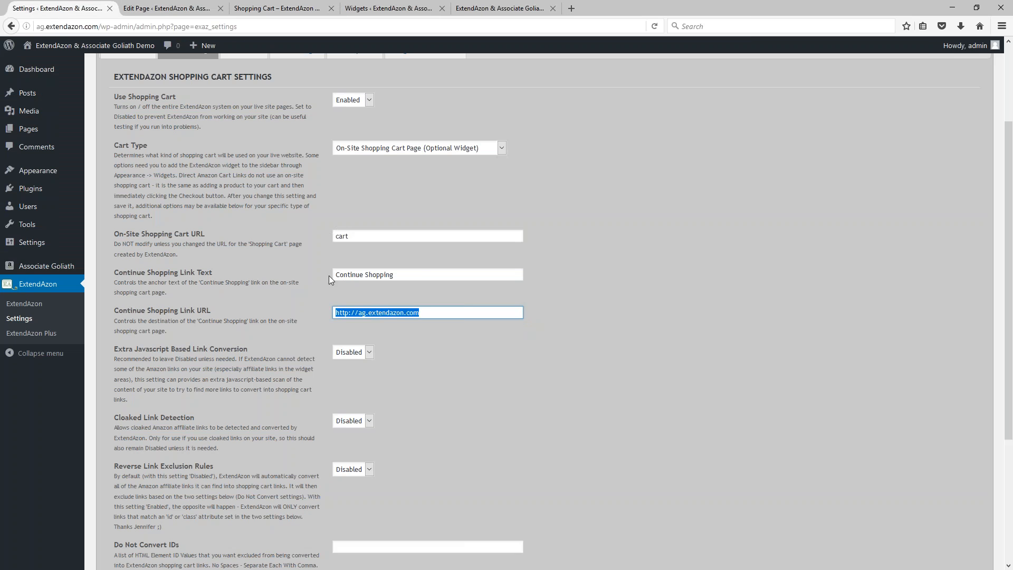
{"action": "left_click", "coordinate": [359, 327]}
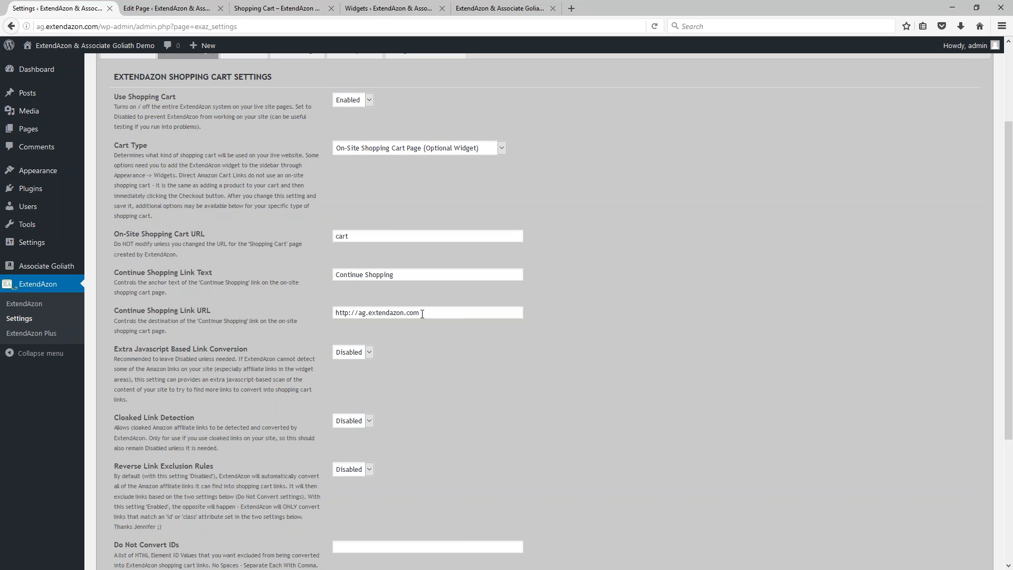
{"action": "left_click_drag", "start_coordinate": [429, 313], "coordinate": [318, 310]}
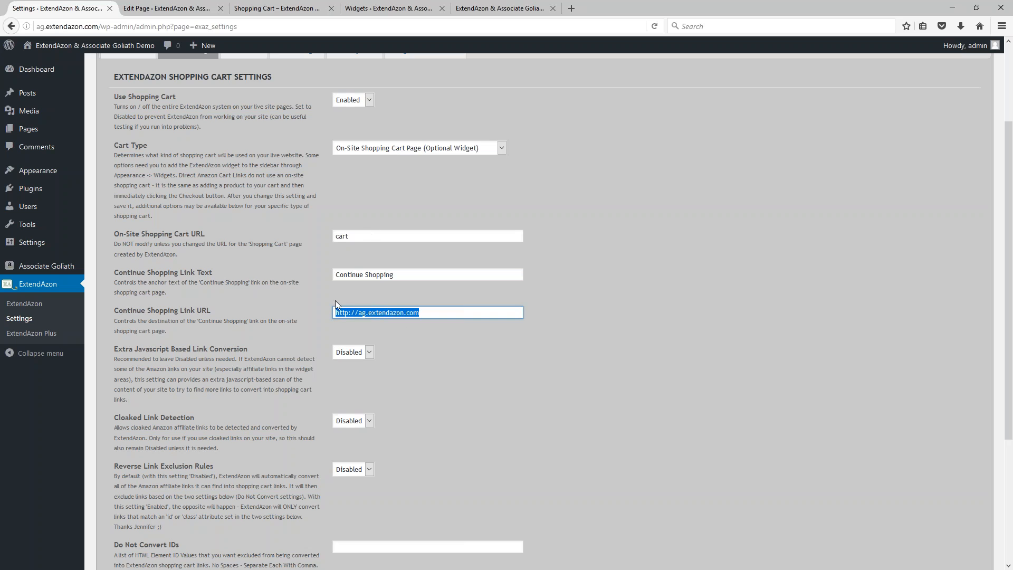
{"action": "left_click", "coordinate": [338, 212]}
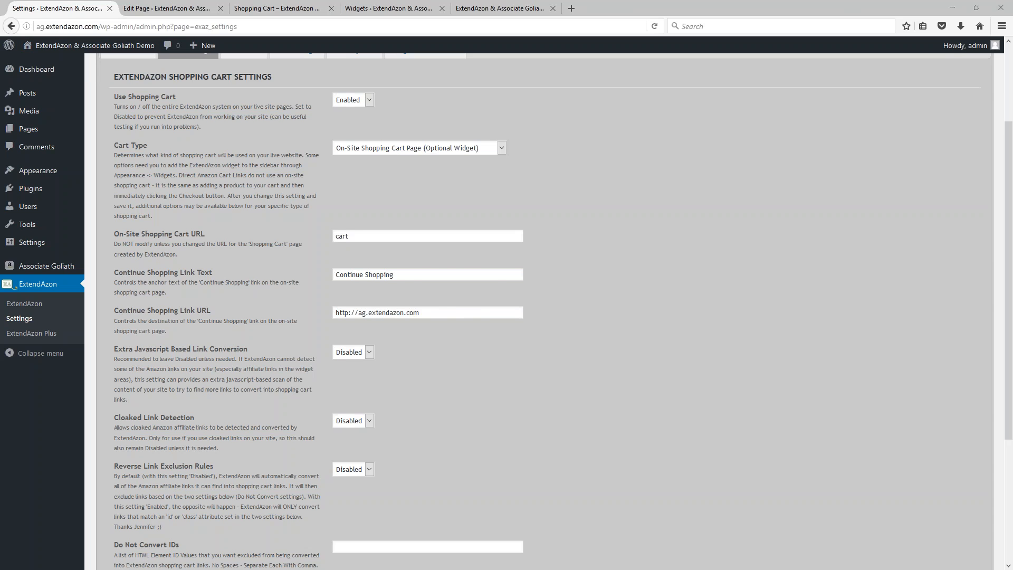
Step: Open the sidebar widget's View Cart link from the home page in a new tab and inspect the item quantities
{"action": "left_click", "coordinate": [500, 10]}
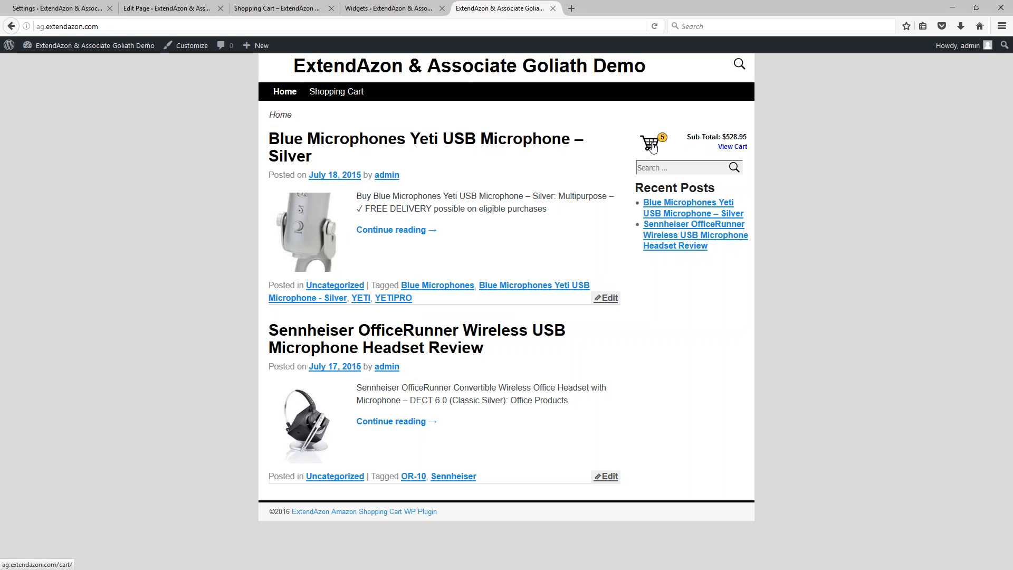
{"action": "right_click", "coordinate": [728, 144]}
{"action": "left_click", "coordinate": [752, 150]}
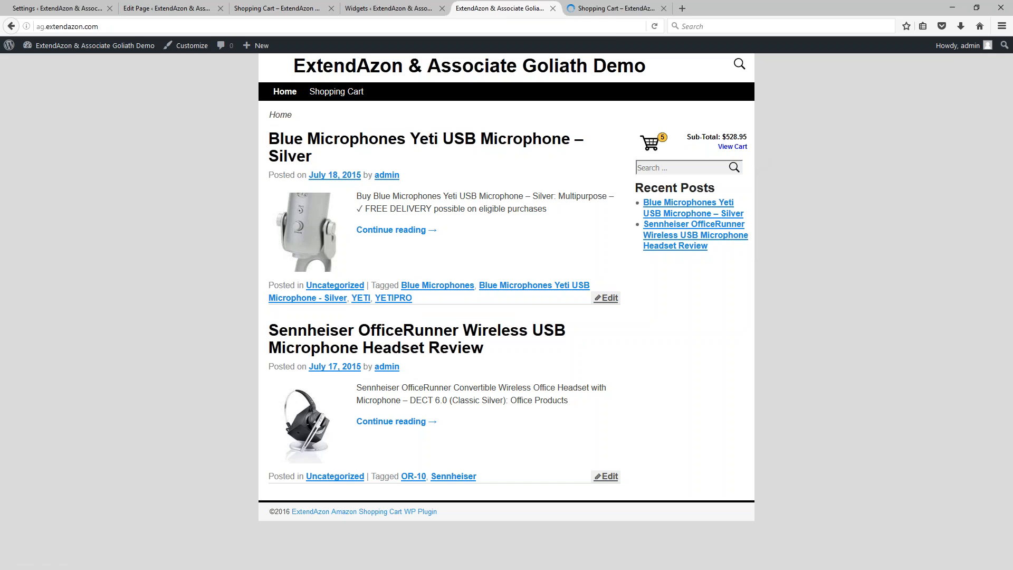
{"action": "left_click", "coordinate": [605, 9]}
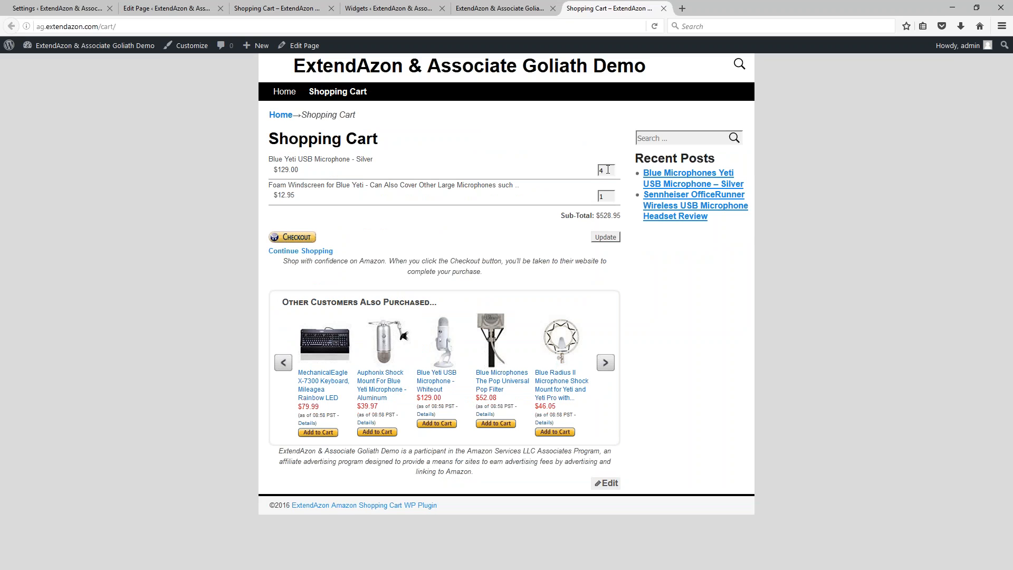
{"action": "left_click_drag", "start_coordinate": [608, 170], "coordinate": [589, 199]}
Step: Open the cart from the home page's sidebar widget and browse forward through the Other Customers Also Purchased carousel
{"action": "left_click", "coordinate": [491, 9]}
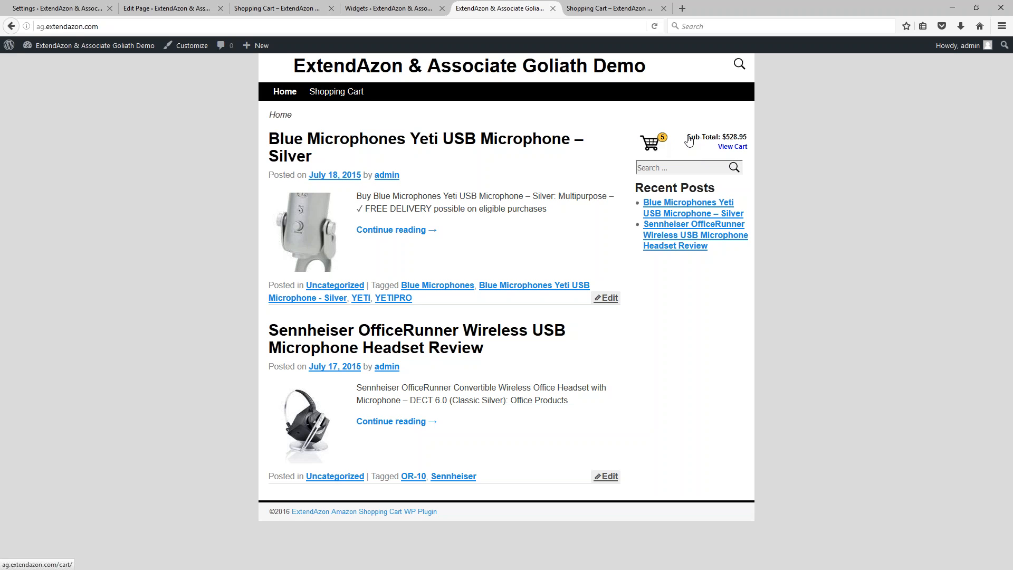
{"action": "left_click", "coordinate": [724, 146]}
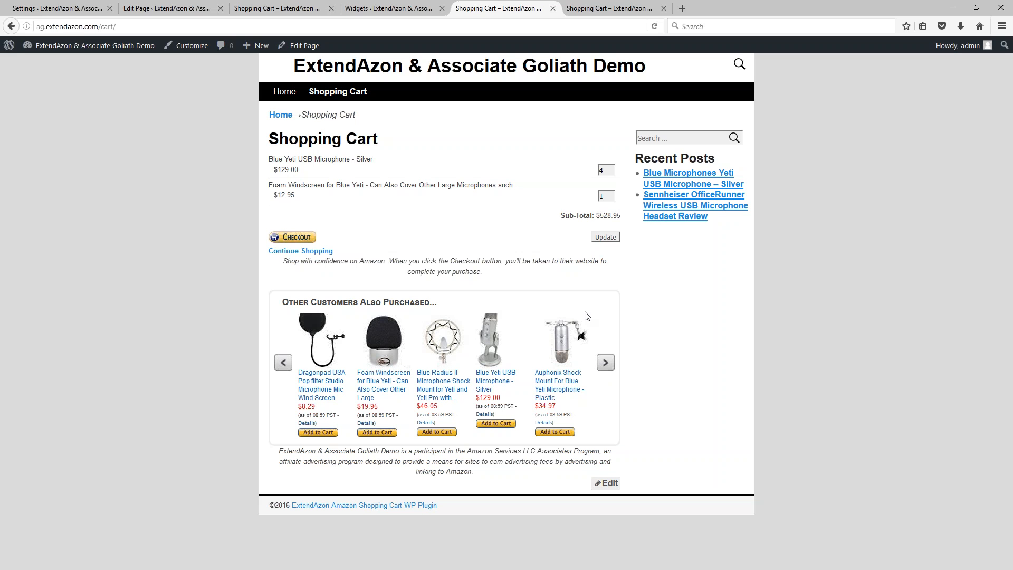
{"action": "left_click", "coordinate": [605, 363]}
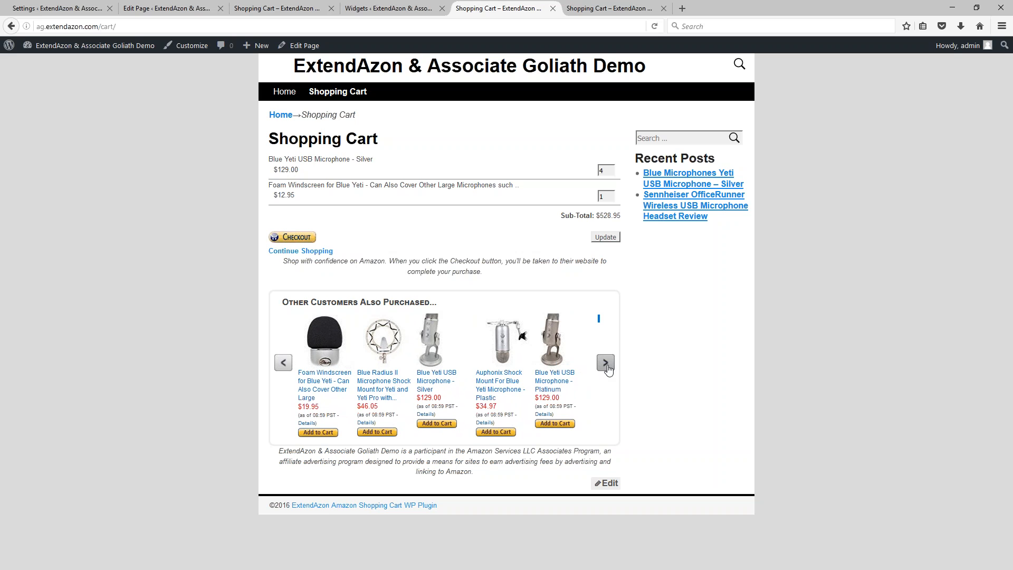
{"action": "left_click", "coordinate": [608, 368]}
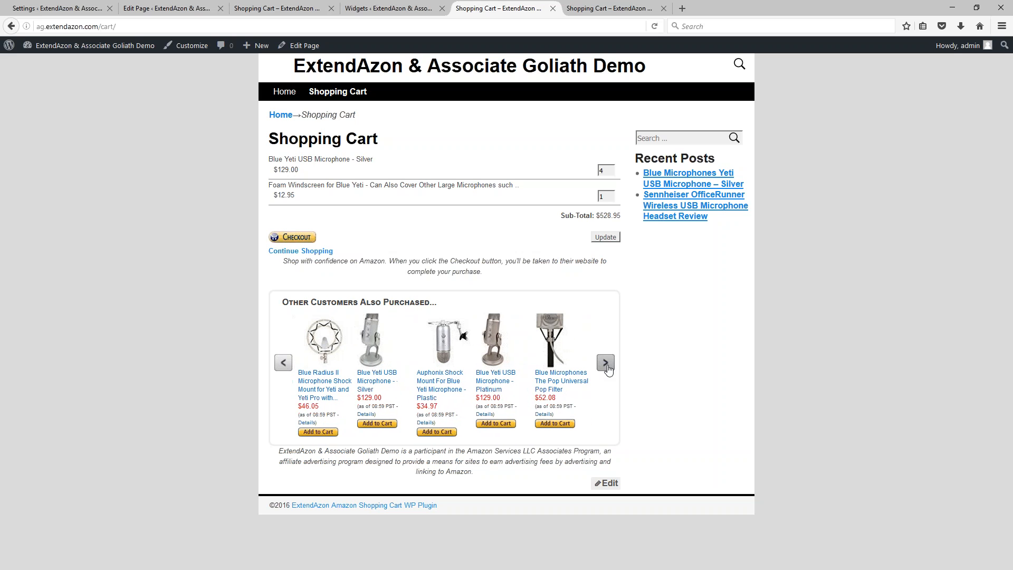
Step: Rotate the Other Customers Also Purchased carousel forward and backward to check how the upsell ads move
{"action": "left_click", "coordinate": [606, 364]}
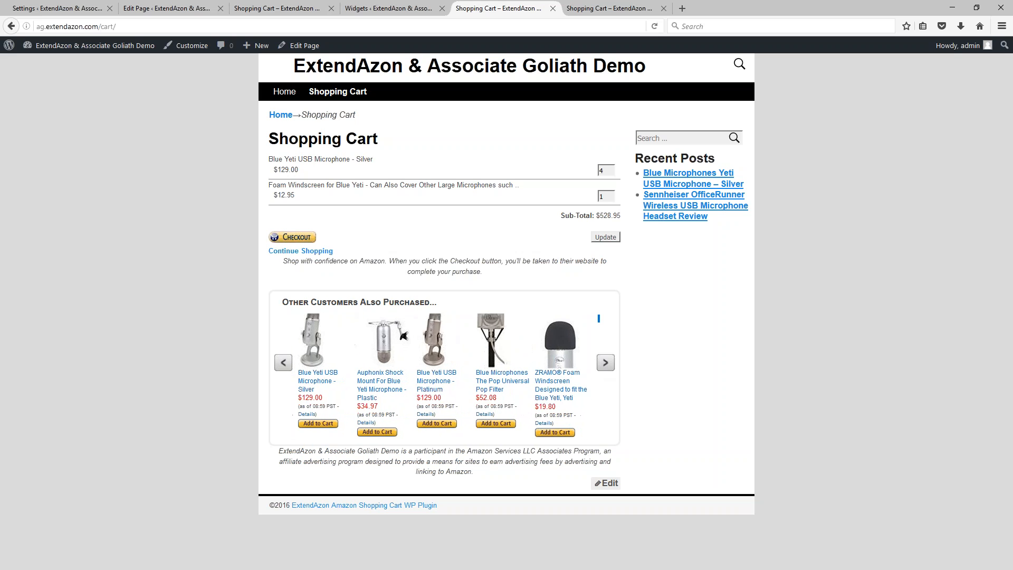
{"action": "left_click", "coordinate": [283, 363]}
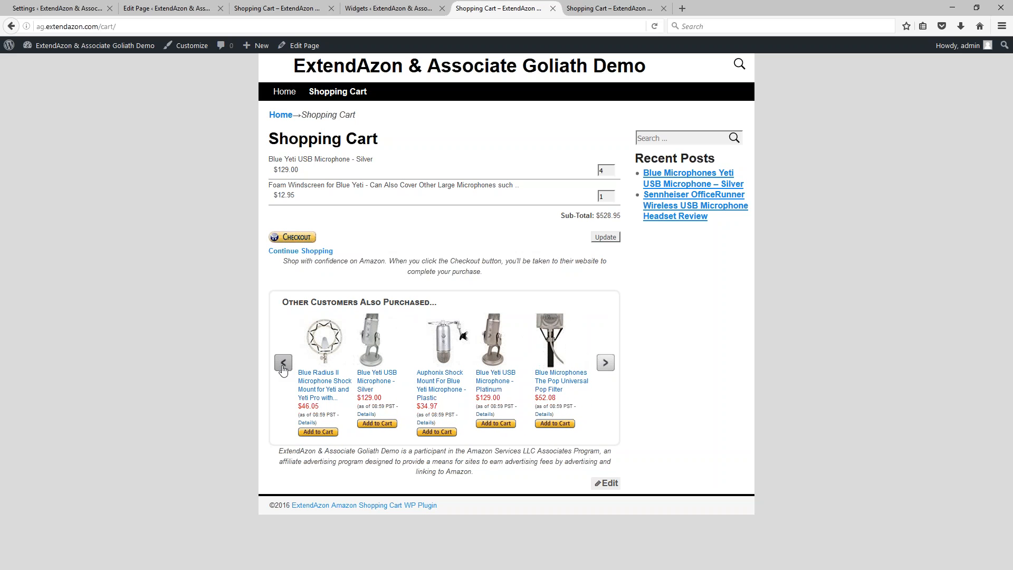
{"action": "left_click", "coordinate": [605, 364]}
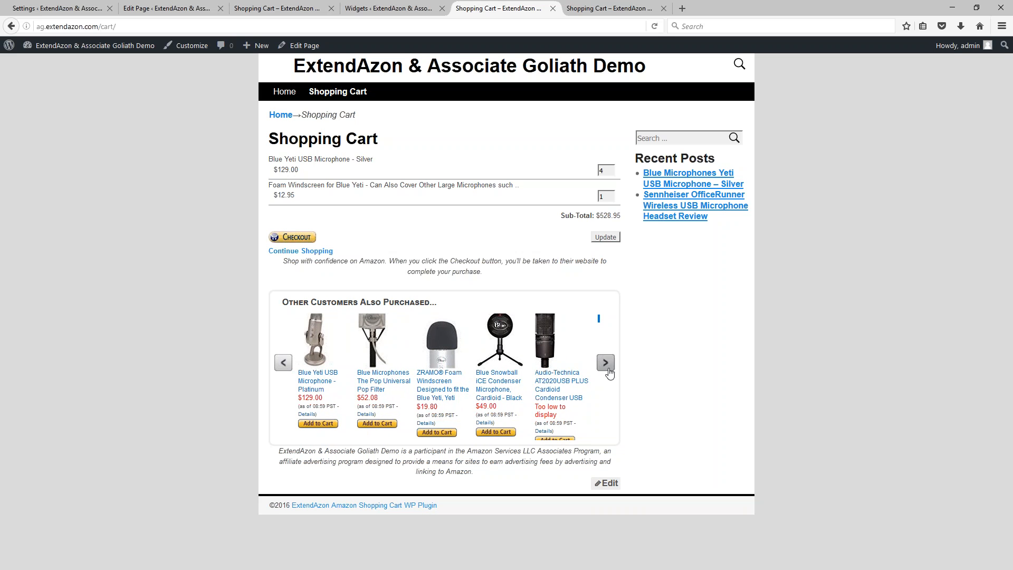
{"action": "left_click", "coordinate": [284, 363]}
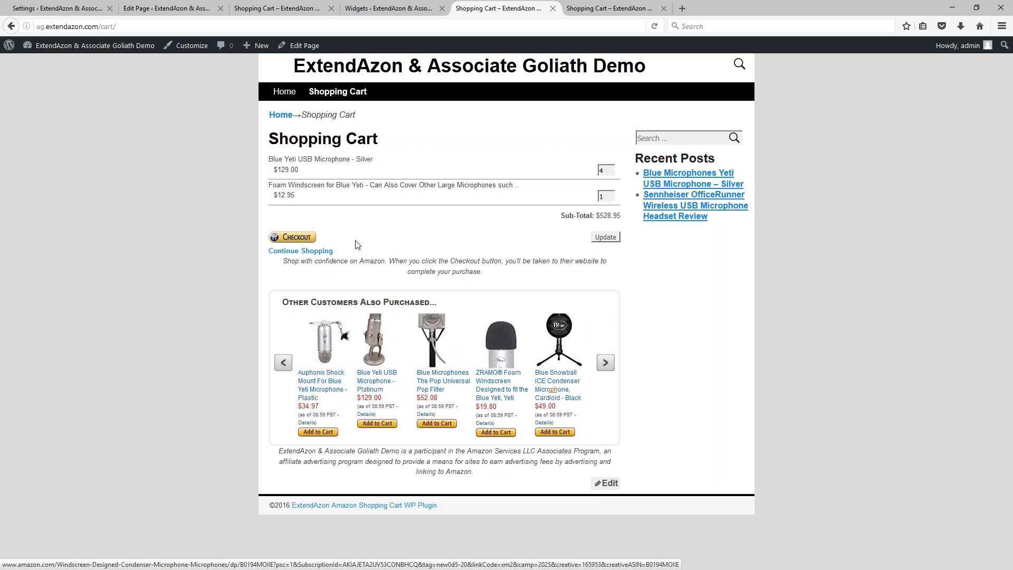
{"action": "left_click", "coordinate": [284, 366]}
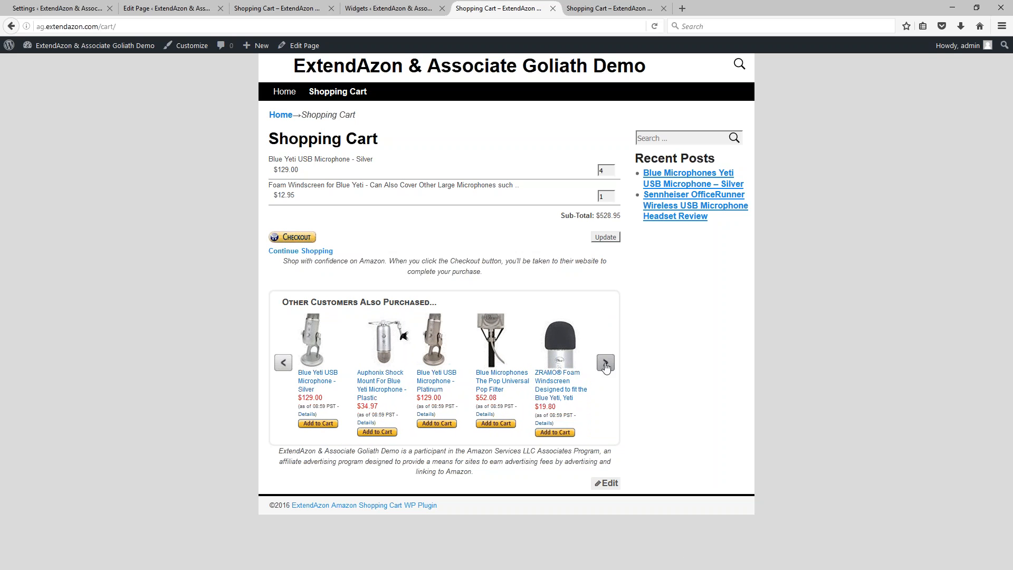
{"action": "left_click", "coordinate": [606, 365]}
{"action": "left_click", "coordinate": [285, 363]}
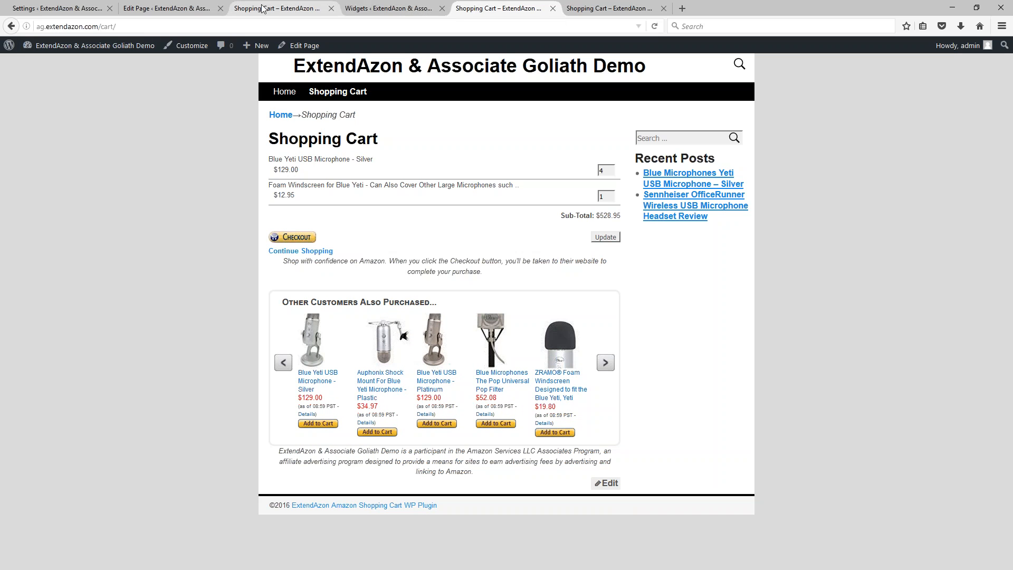
Step: Examine the Rotate Ads Step choices in the plugin's Cart Upsells settings, keeping the value 1
{"action": "left_click", "coordinate": [77, 16]}
{"action": "scroll", "coordinate": [573, 203], "scroll_direction": "up", "scroll_amount": 3}
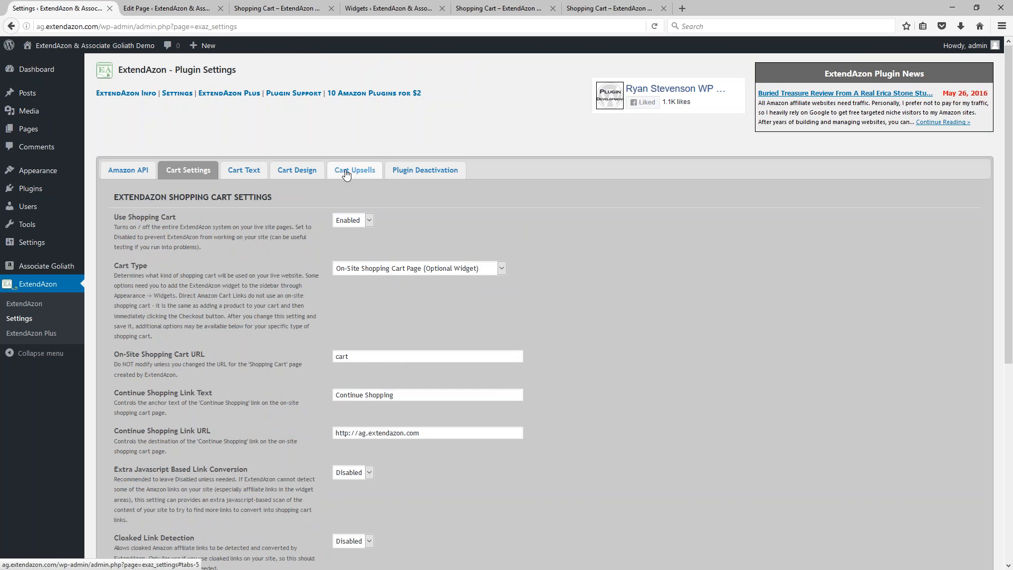
{"action": "left_click", "coordinate": [346, 171]}
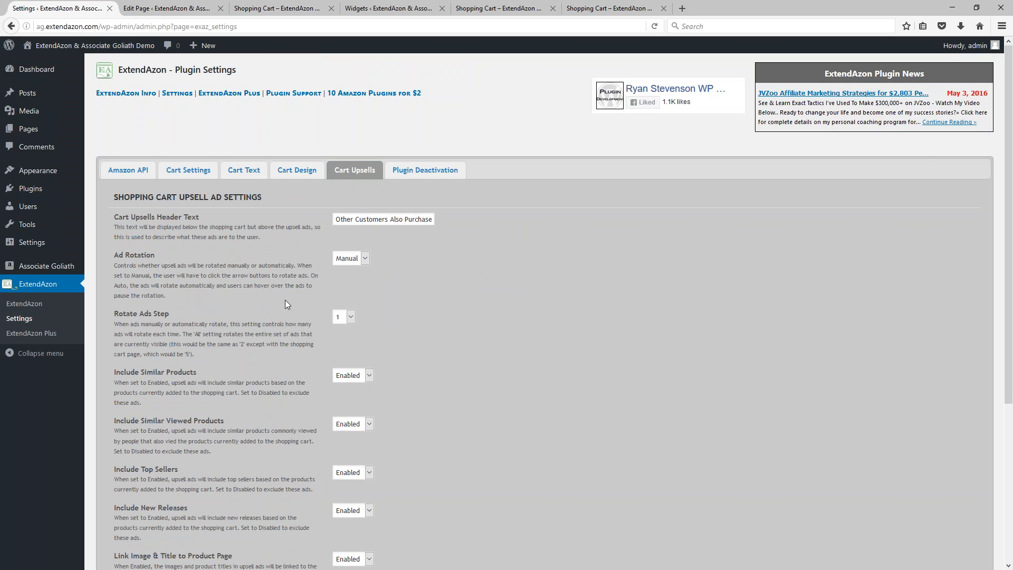
{"action": "left_click", "coordinate": [342, 318]}
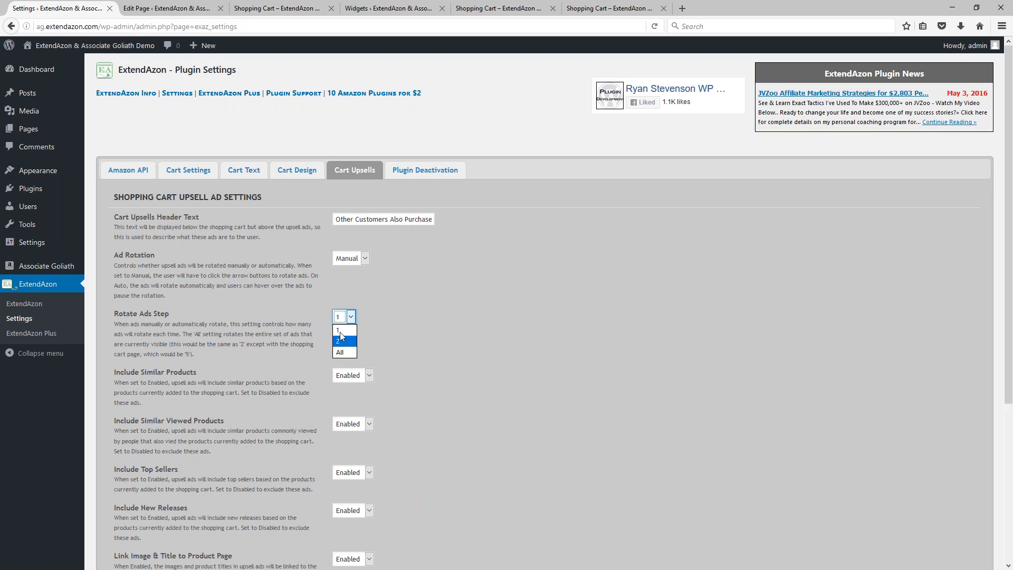
{"action": "left_click", "coordinate": [346, 330]}
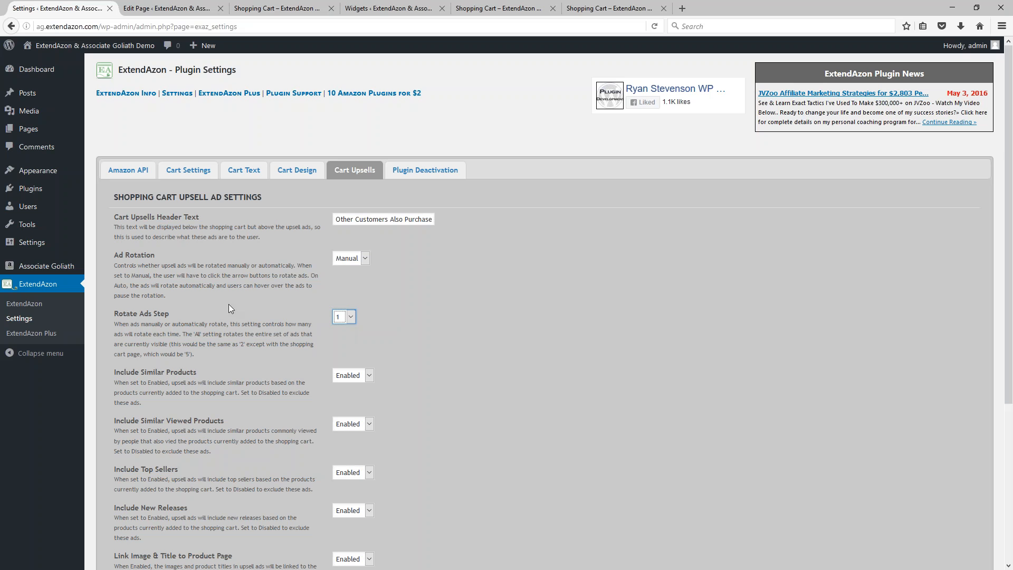
Step: Set Rotate Ads Step to All in the Cart Upsells settings and save the changes
{"action": "left_click", "coordinate": [346, 320]}
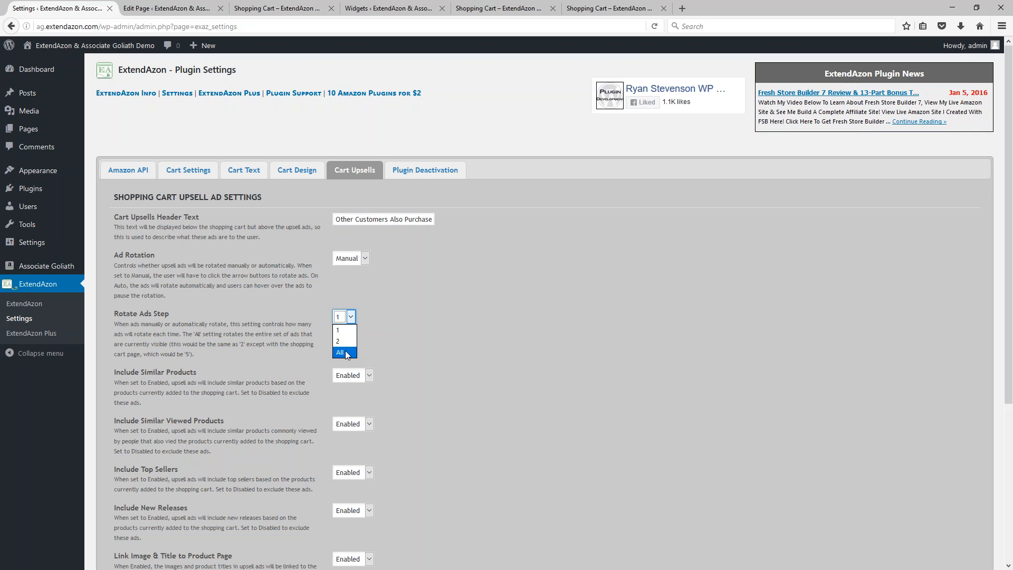
{"action": "left_click", "coordinate": [342, 353]}
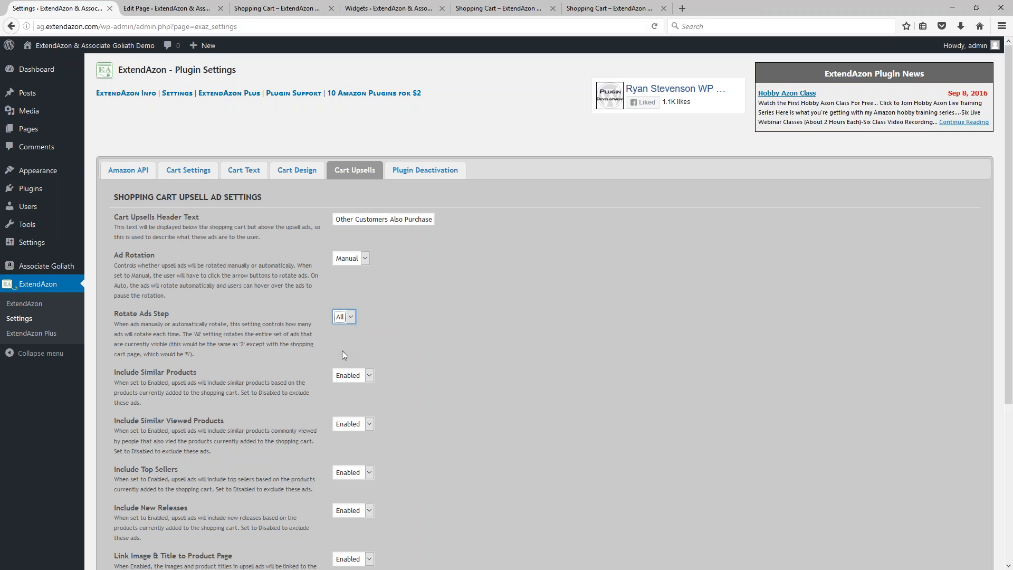
{"action": "left_click", "coordinate": [235, 349]}
{"action": "scroll", "coordinate": [235, 353], "scroll_direction": "down", "scroll_amount": 4}
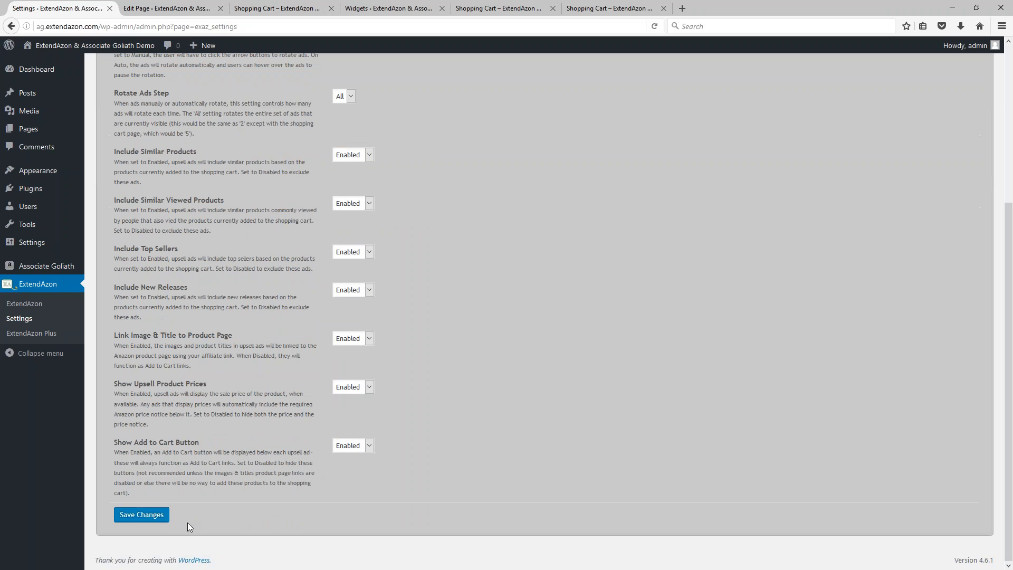
{"action": "left_click", "coordinate": [136, 517]}
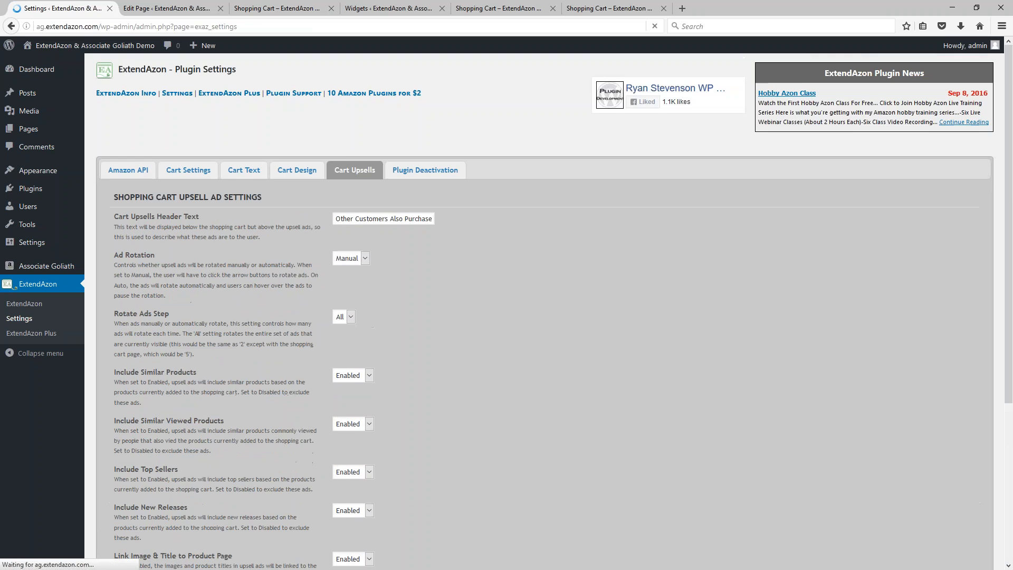
Step: Reload the live cart page and rotate the upsell carousel both ways to check the All rotation step
{"action": "left_click", "coordinate": [504, 10]}
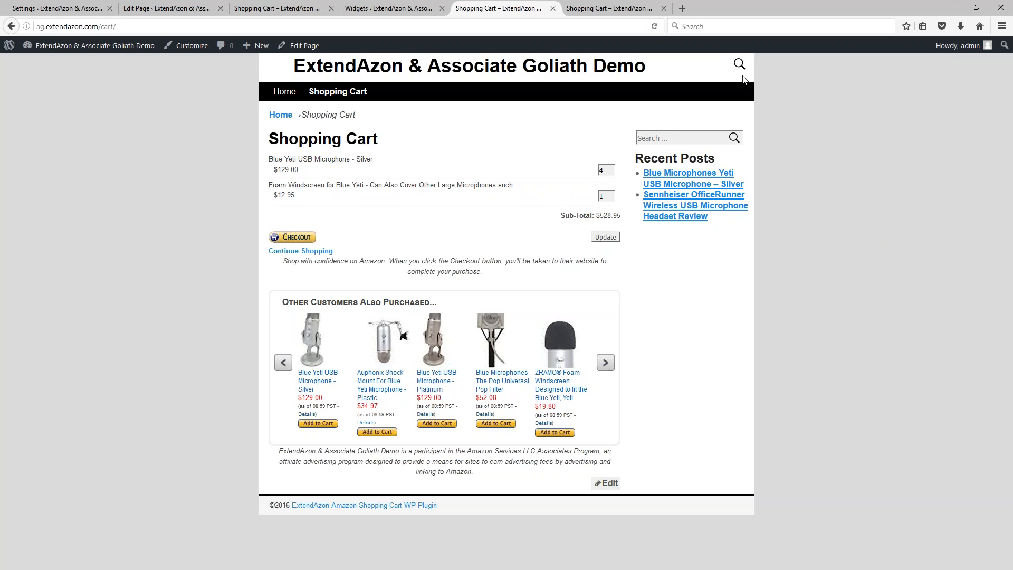
{"action": "key", "text": "F5"}
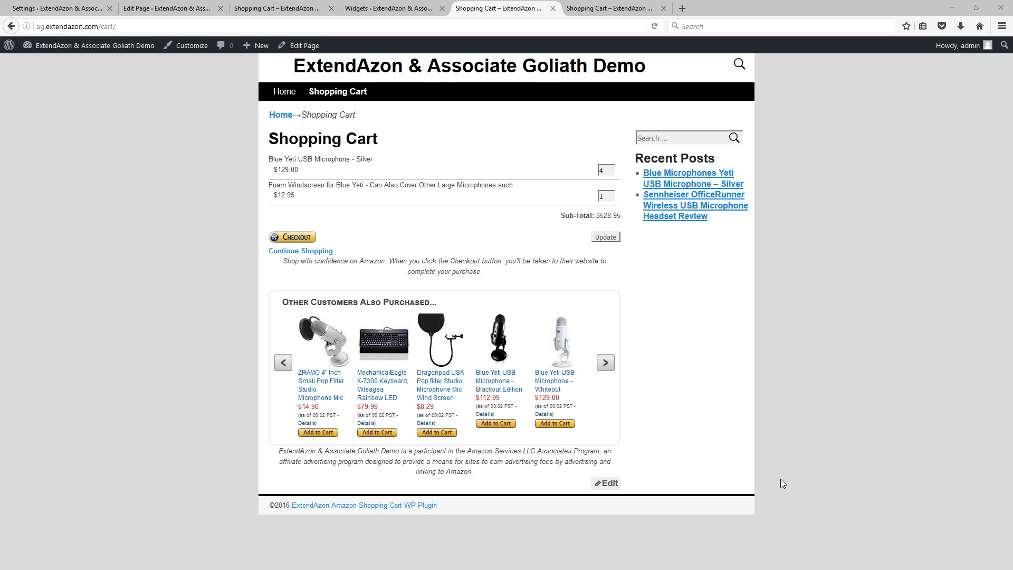
{"action": "left_click", "coordinate": [605, 363]}
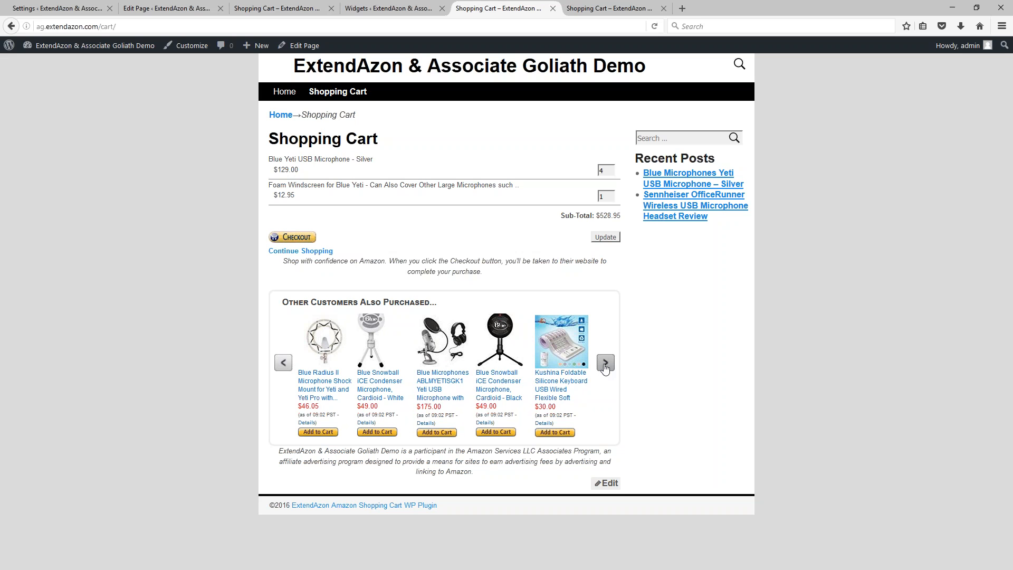
{"action": "left_click", "coordinate": [605, 364]}
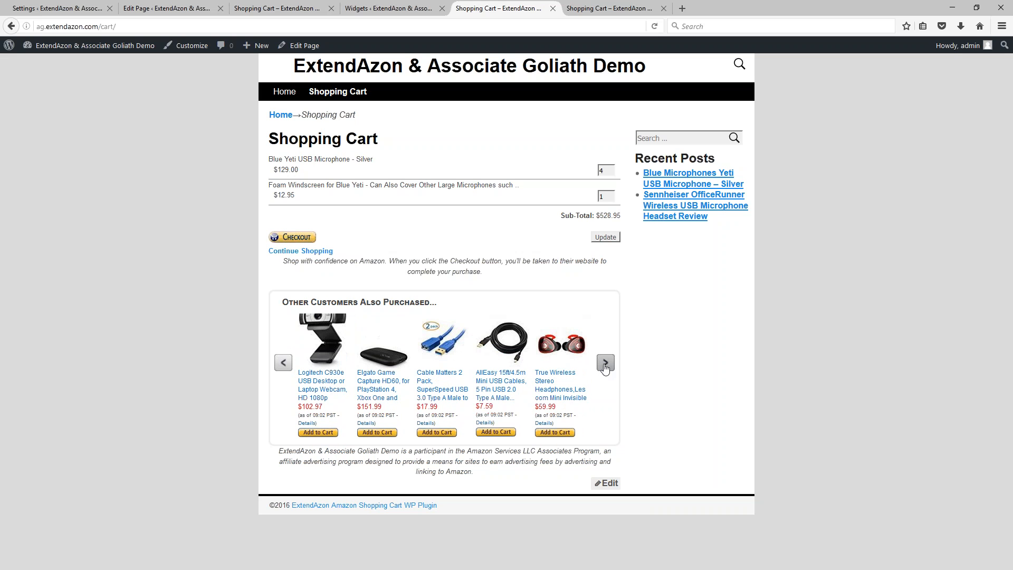
{"action": "left_click", "coordinate": [283, 363]}
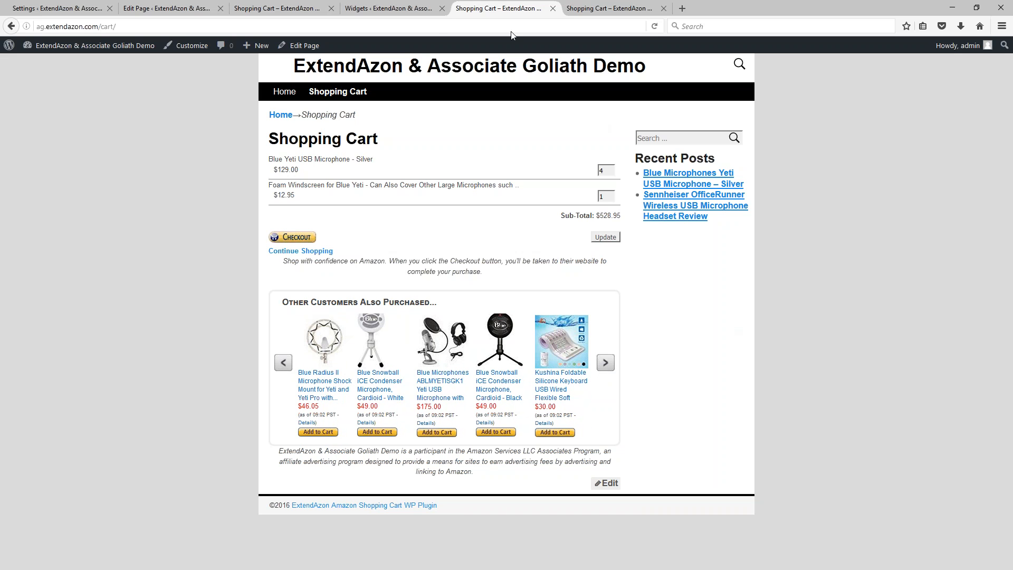
Step: Change Rotate Ads Step to 2 in the plugin's Cart Upsells settings and save the changes
{"action": "left_click", "coordinate": [50, 9]}
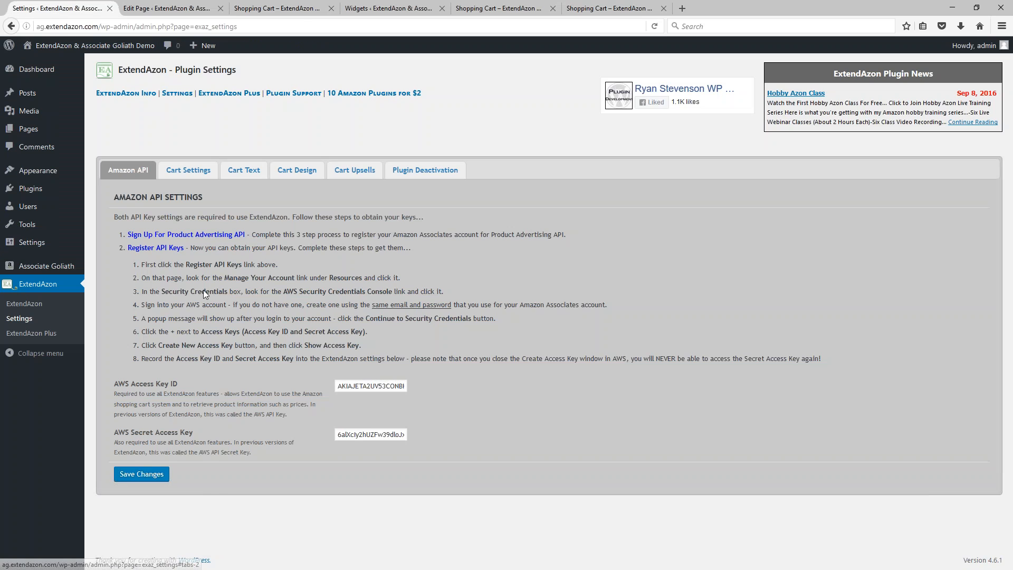
{"action": "left_click", "coordinate": [354, 170]}
{"action": "left_click", "coordinate": [344, 317]}
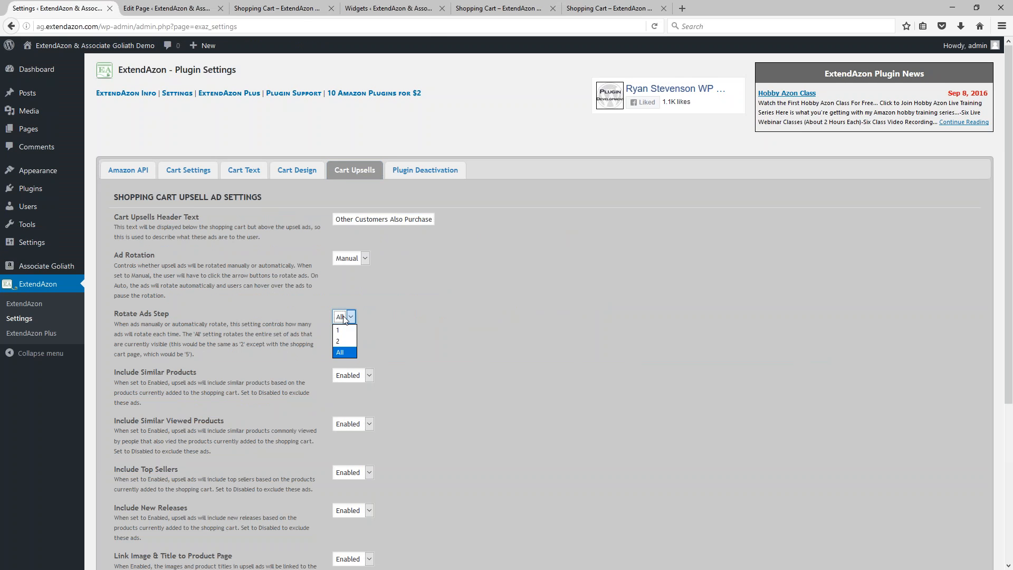
{"action": "left_click", "coordinate": [340, 341]}
{"action": "scroll", "coordinate": [248, 339], "scroll_direction": "down", "scroll_amount": 5}
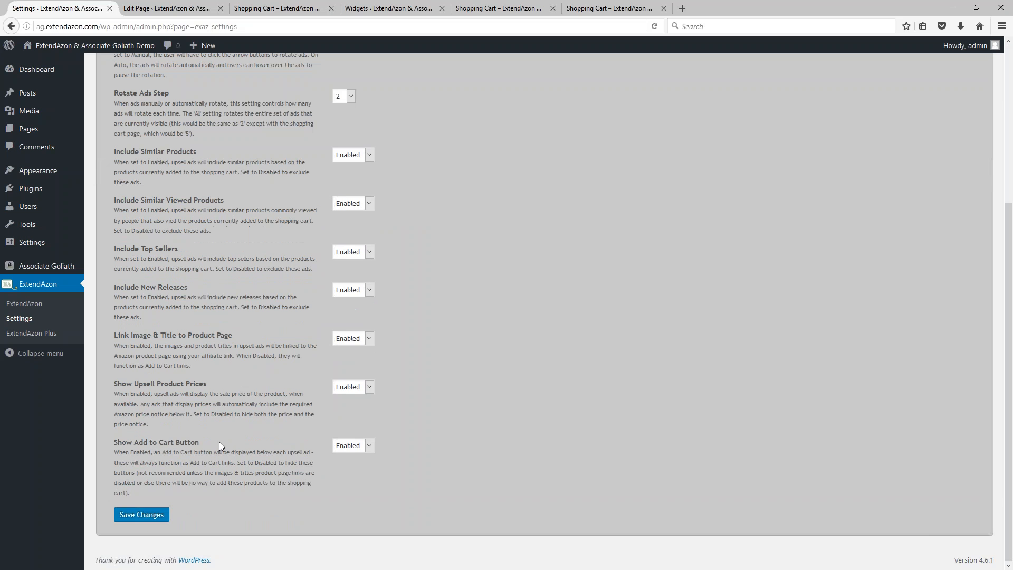
{"action": "left_click", "coordinate": [141, 515]}
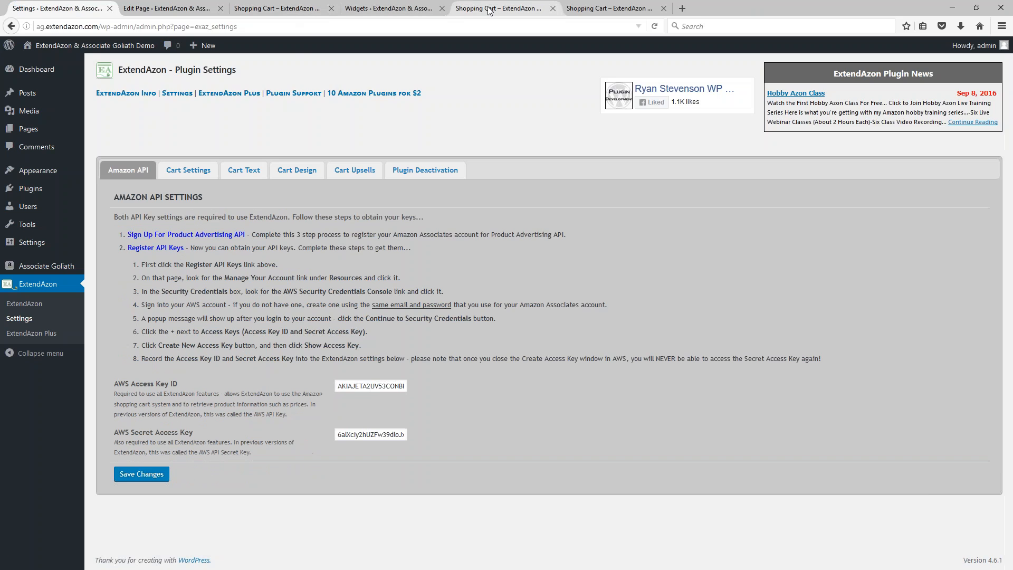
Step: Reload the live cart page and rotate through the whole upsell carousel to check the two-ad rotation step
{"action": "left_click", "coordinate": [525, 8]}
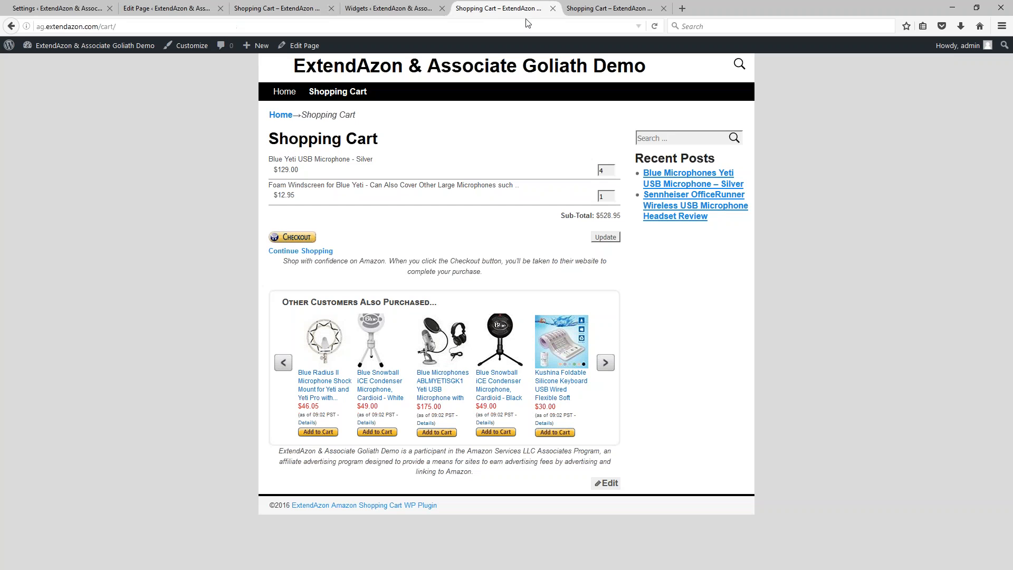
{"action": "left_click", "coordinate": [655, 27]}
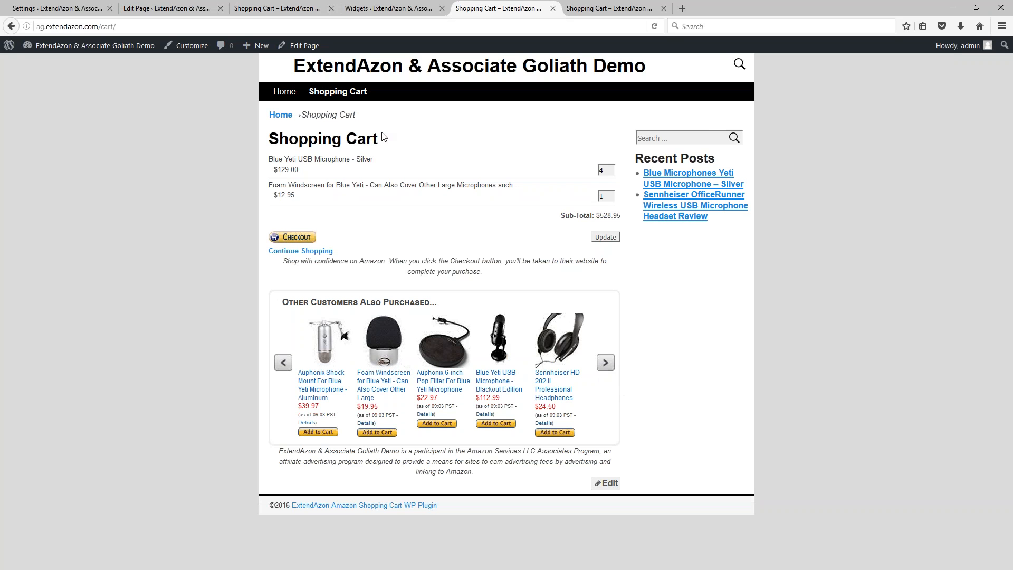
{"action": "left_click", "coordinate": [606, 363]}
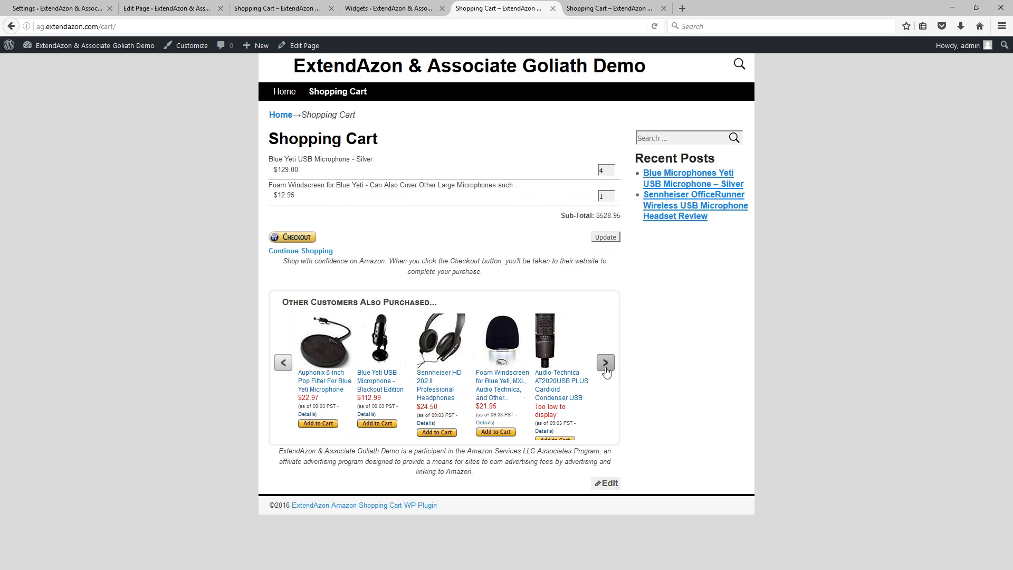
{"action": "left_click", "coordinate": [605, 364]}
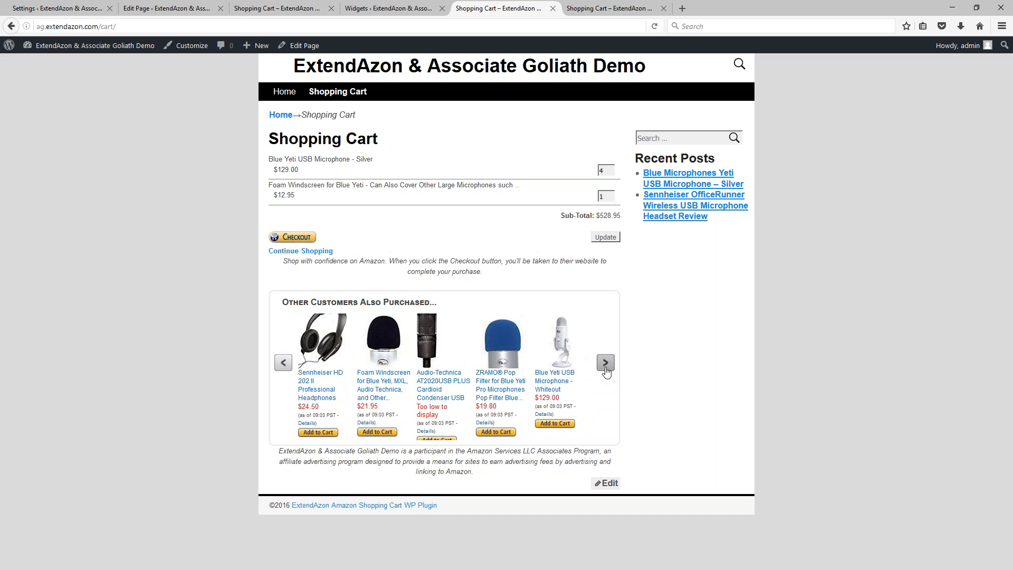
{"action": "left_click", "coordinate": [606, 364]}
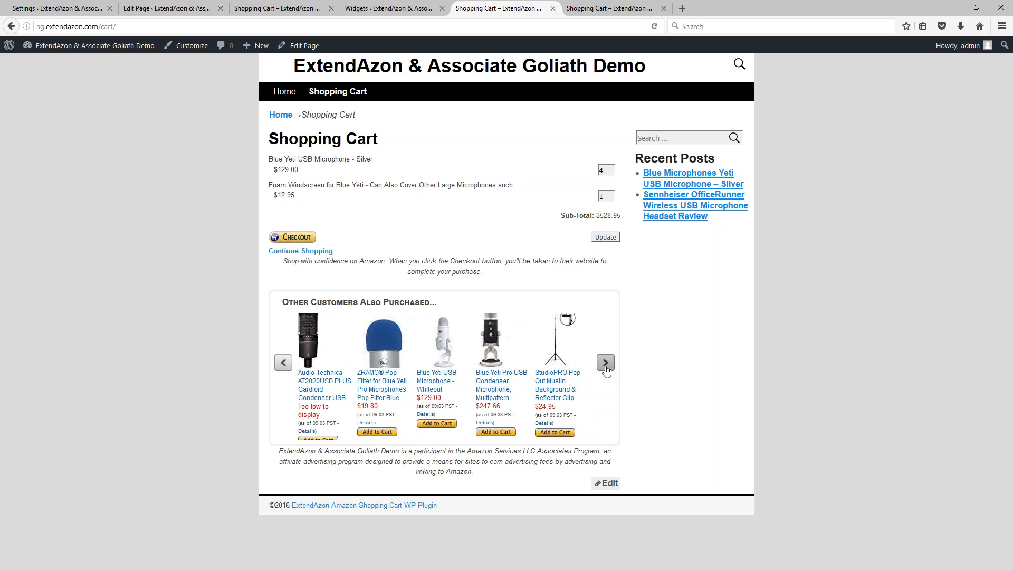
{"action": "left_click", "coordinate": [607, 366]}
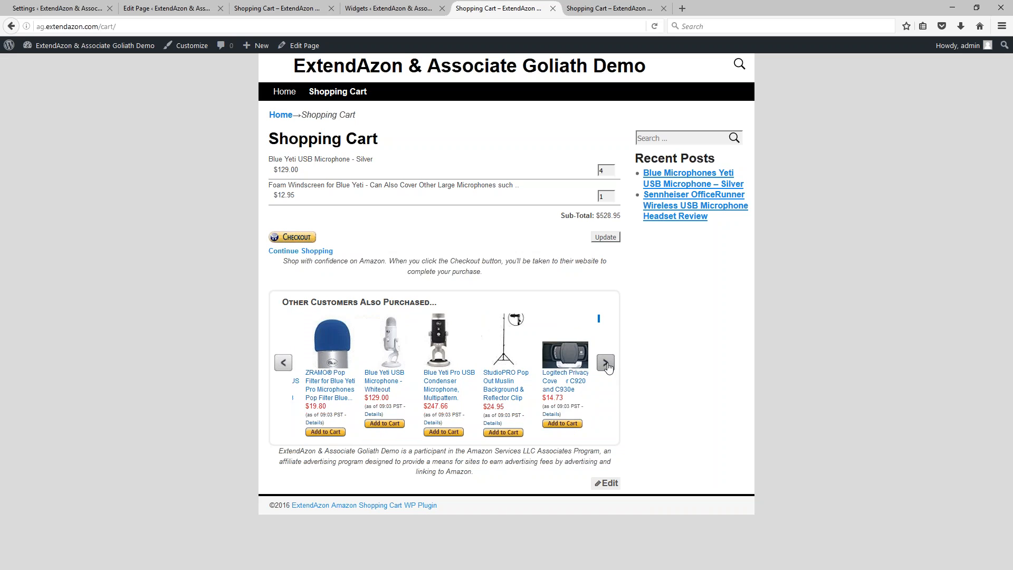
{"action": "left_click", "coordinate": [608, 366]}
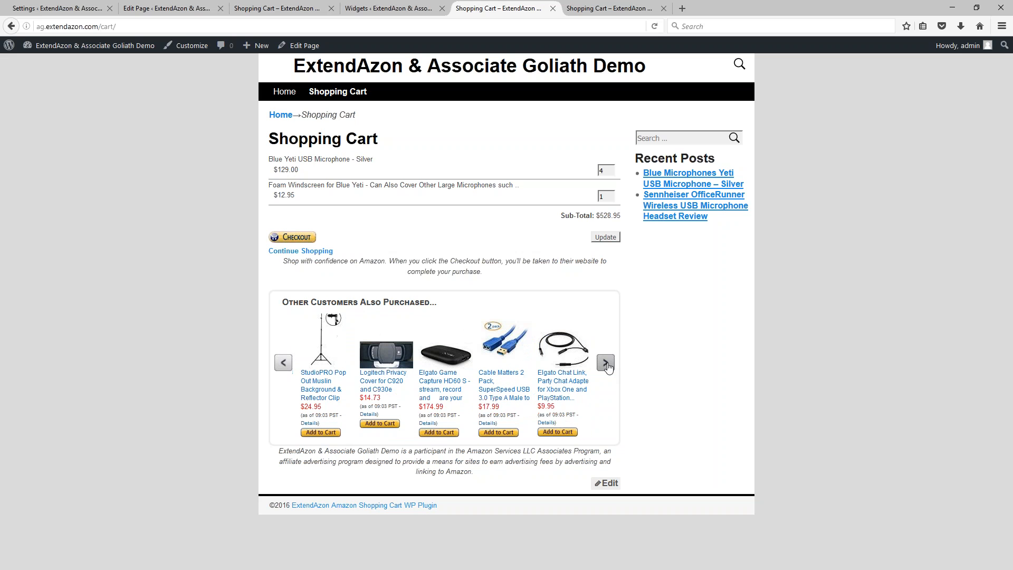
{"action": "left_click", "coordinate": [608, 366]}
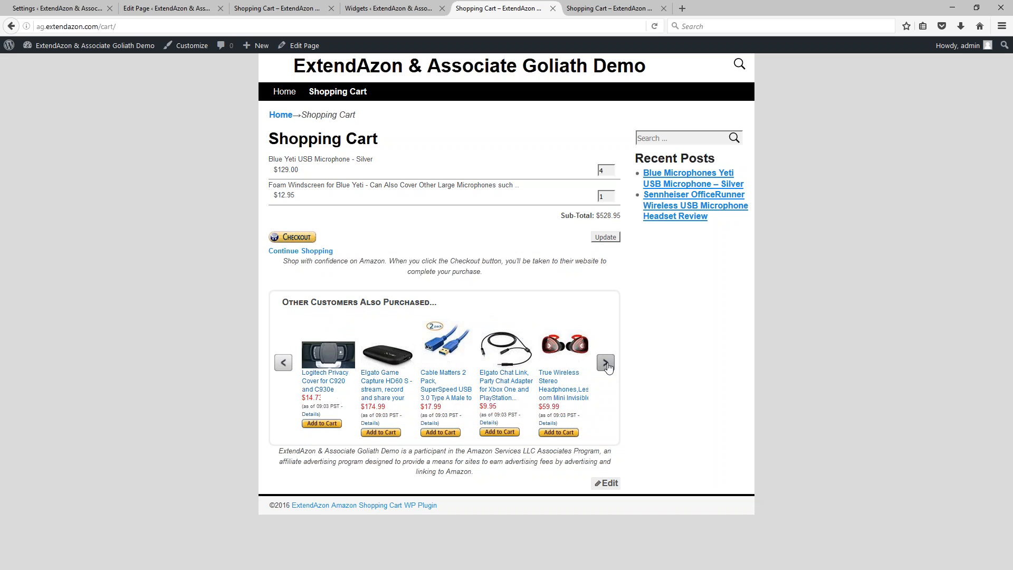
{"action": "left_click", "coordinate": [608, 366]}
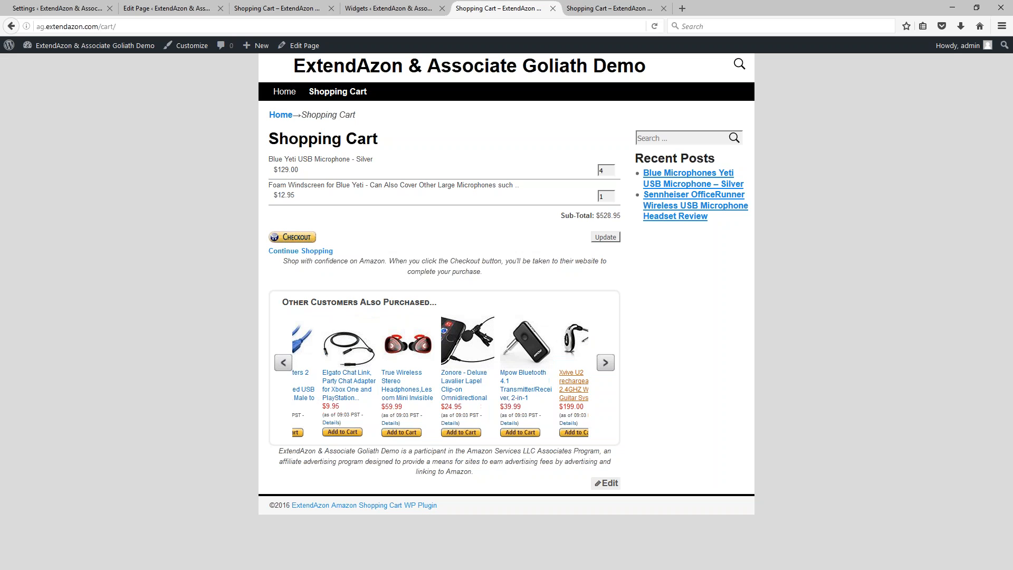
{"action": "left_click", "coordinate": [605, 363]}
{"action": "left_click", "coordinate": [606, 363]}
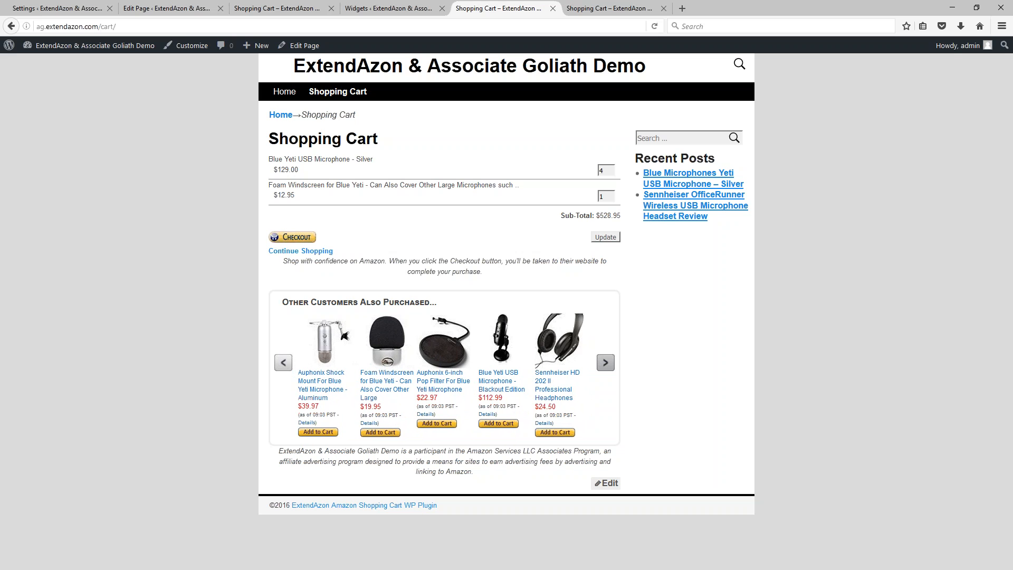
{"action": "double_click", "coordinate": [606, 362]}
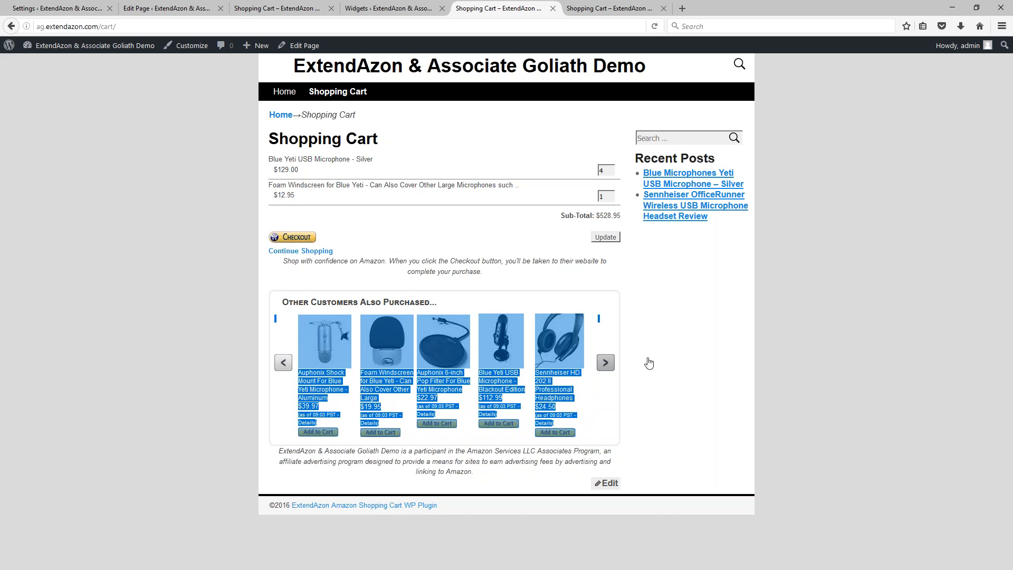
{"action": "double_click", "coordinate": [283, 363]}
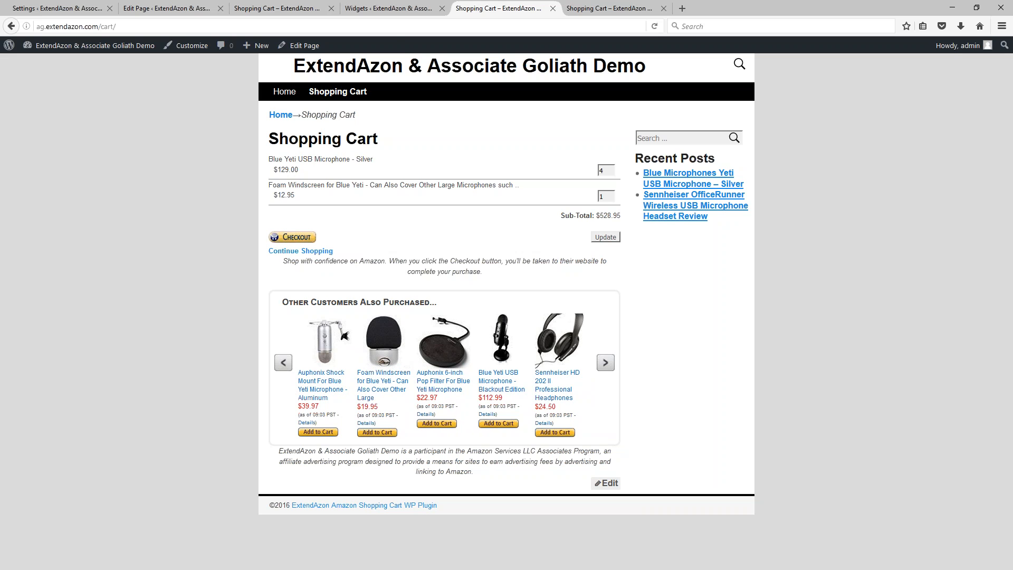
Step: Set Cart Type to On-Site Sidebar Shopping Cart (Widget Required) in the plugin's Cart Settings and save the changes
{"action": "left_click", "coordinate": [68, 8]}
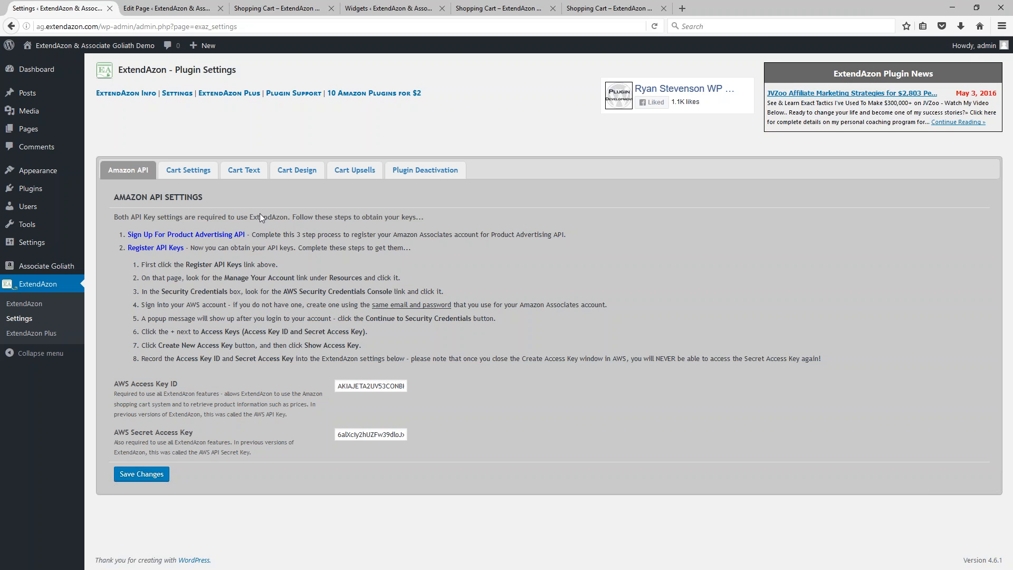
{"action": "left_click", "coordinate": [201, 170]}
{"action": "left_click", "coordinate": [389, 269]}
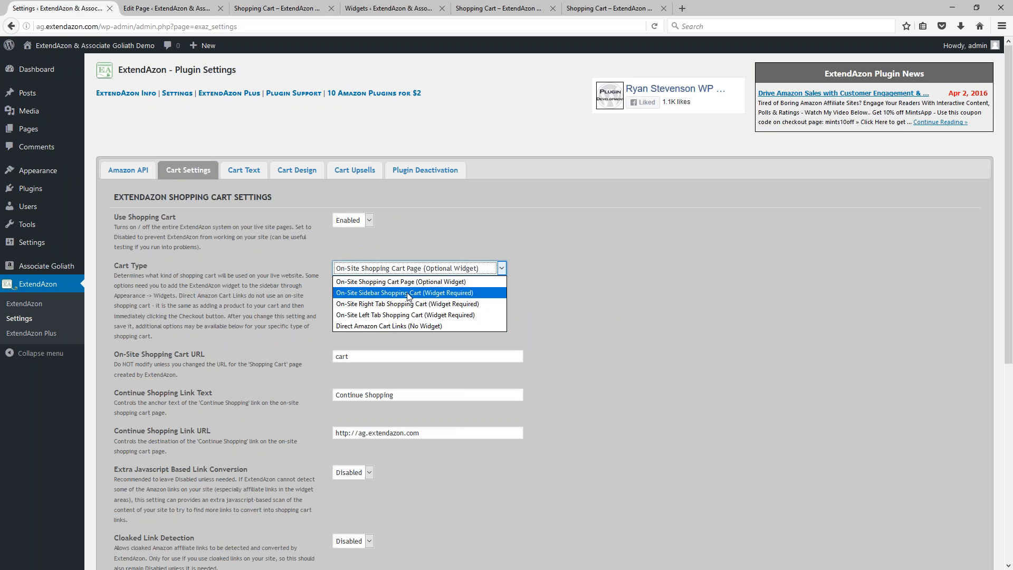
{"action": "left_click", "coordinate": [349, 293]}
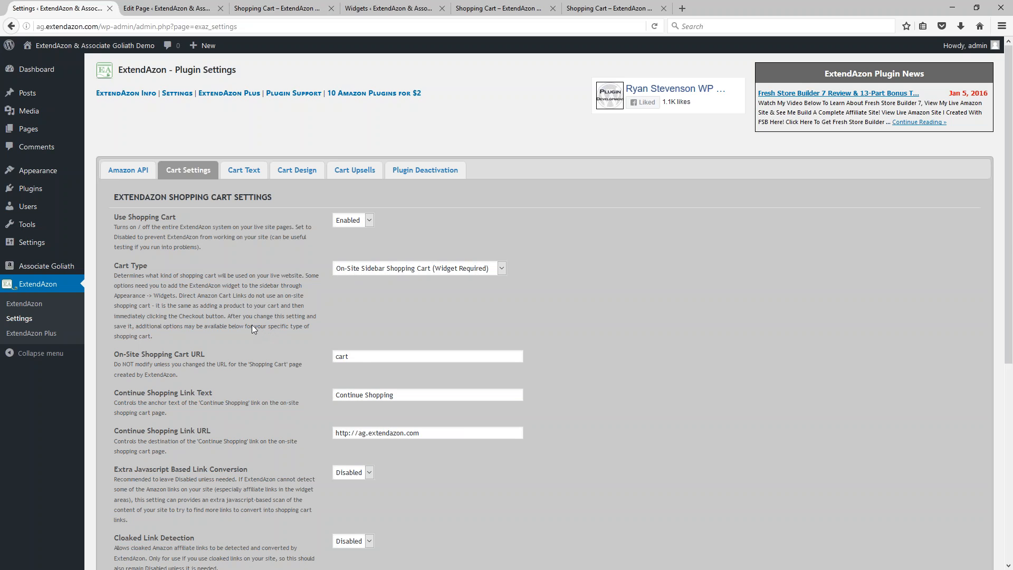
{"action": "scroll", "coordinate": [252, 324], "scroll_direction": "down", "scroll_amount": 6}
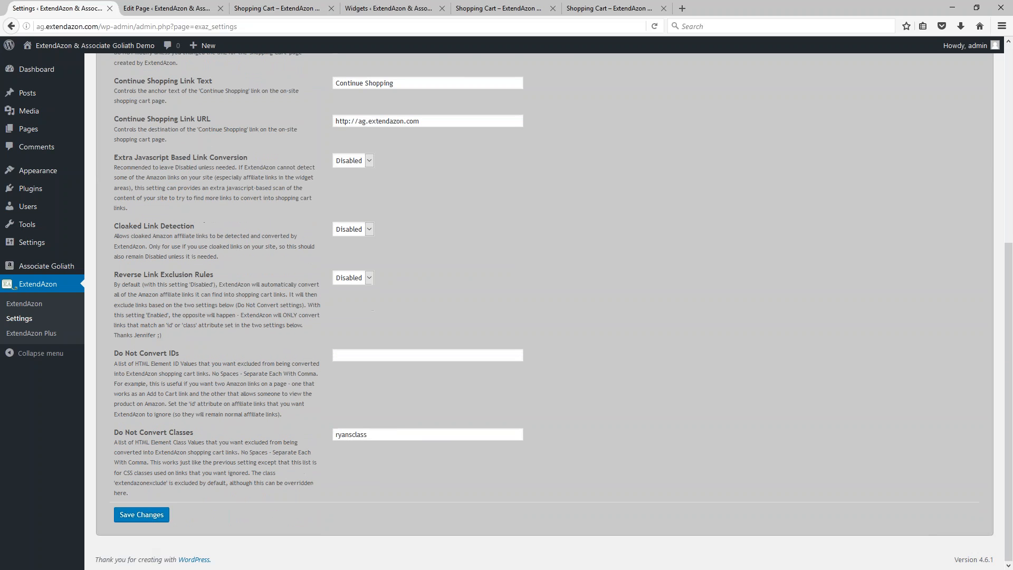
{"action": "left_click", "coordinate": [143, 515]}
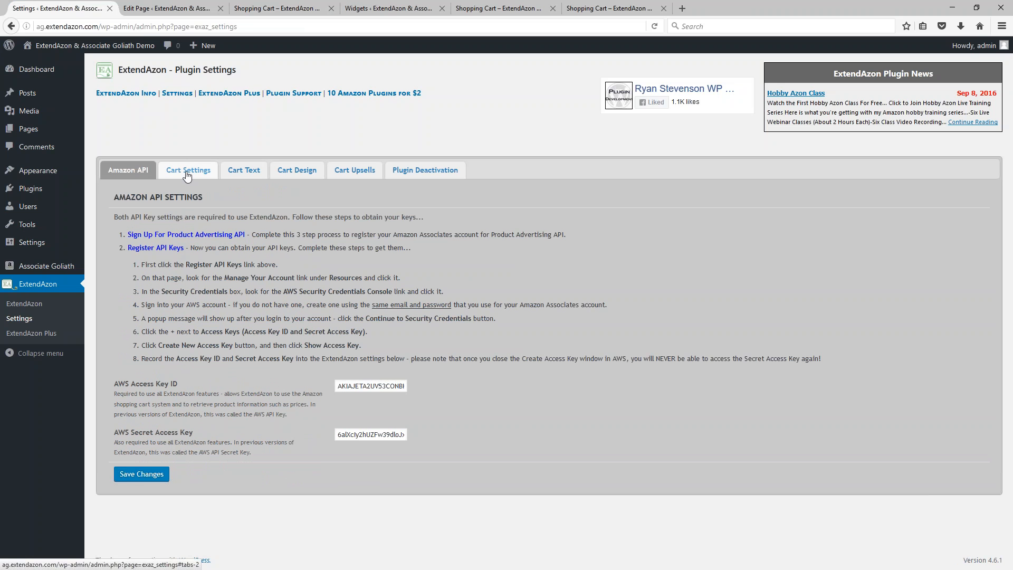
{"action": "left_click", "coordinate": [190, 170]}
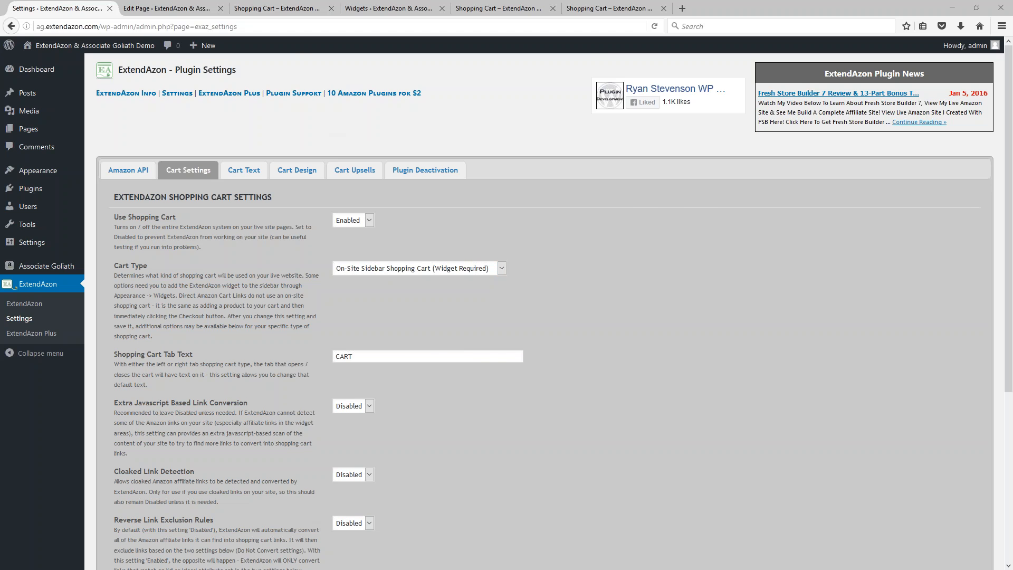
Step: Reload the live cart page to check the sidebar cart, and open the Shopping Cart page's editor in a new tab
{"action": "left_click", "coordinate": [505, 9]}
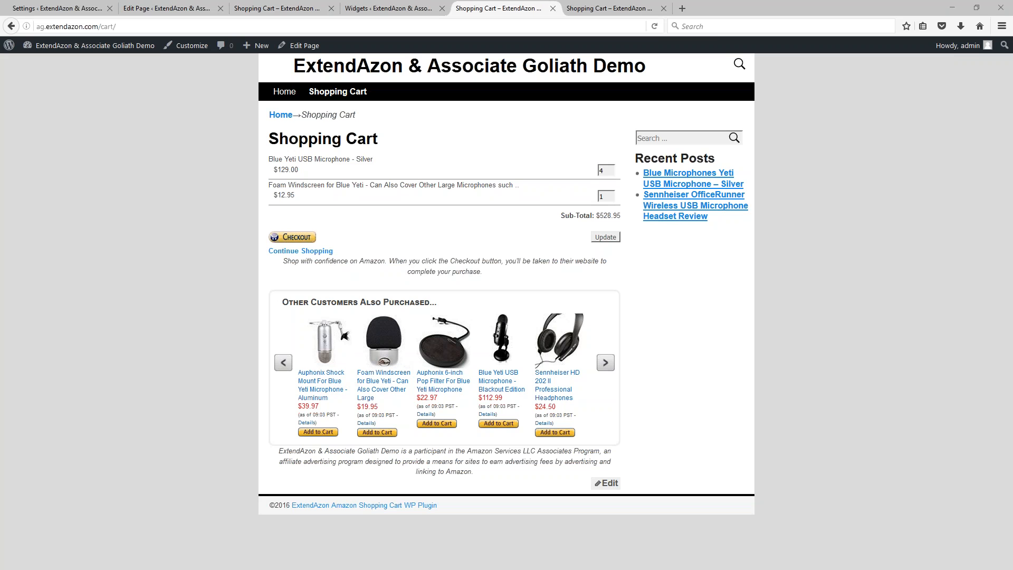
{"action": "left_click", "coordinate": [654, 28]}
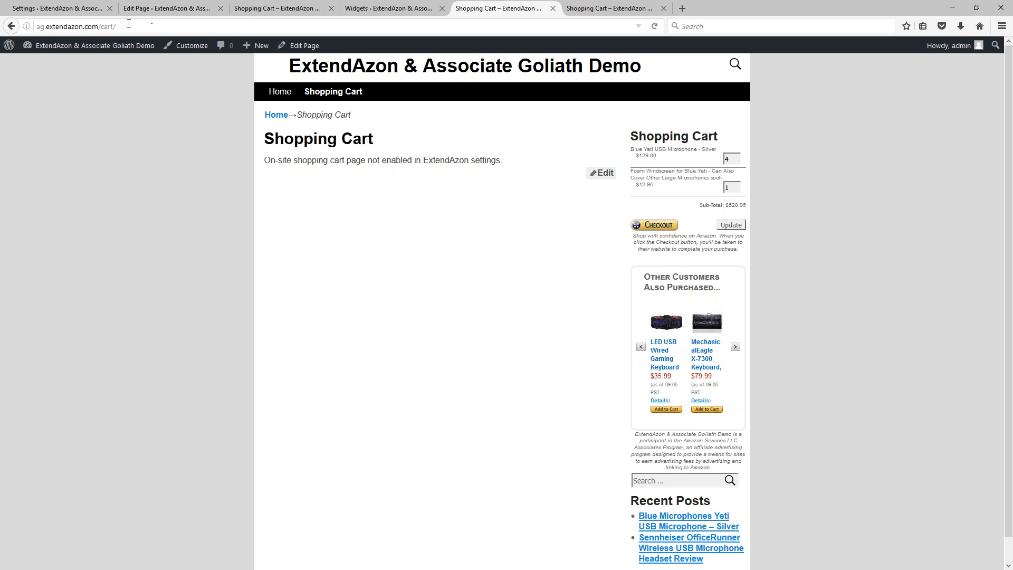
{"action": "left_click", "coordinate": [39, 26]}
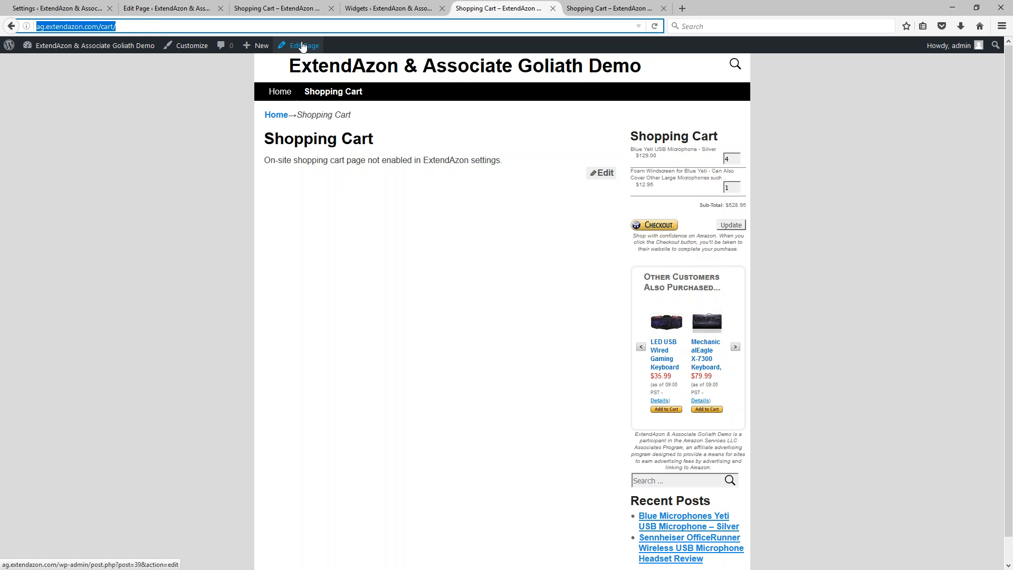
{"action": "left_click", "coordinate": [302, 46]}
{"action": "right_click", "coordinate": [303, 46]}
{"action": "left_click", "coordinate": [332, 52]}
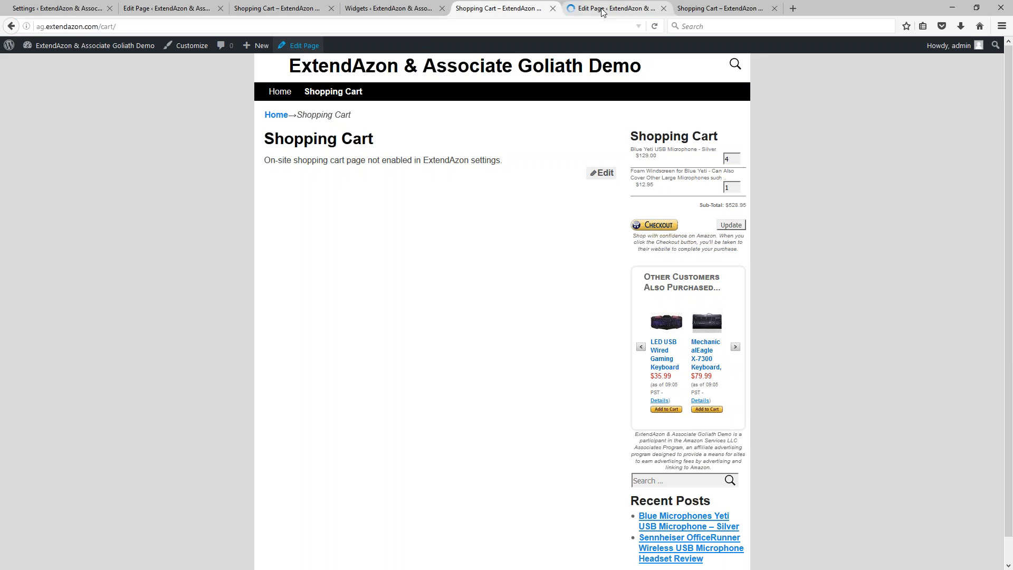
{"action": "key", "text": "ctrl+Tab"}
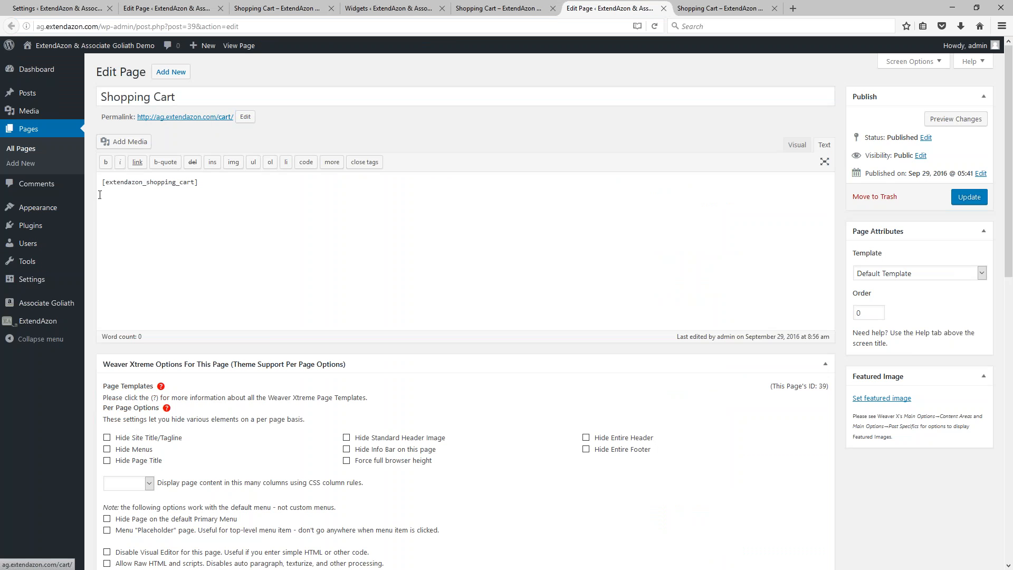
Step: Highlight the notice text on the live Shopping Cart page and bring up the list of all WordPress pages
{"action": "left_click", "coordinate": [499, 9]}
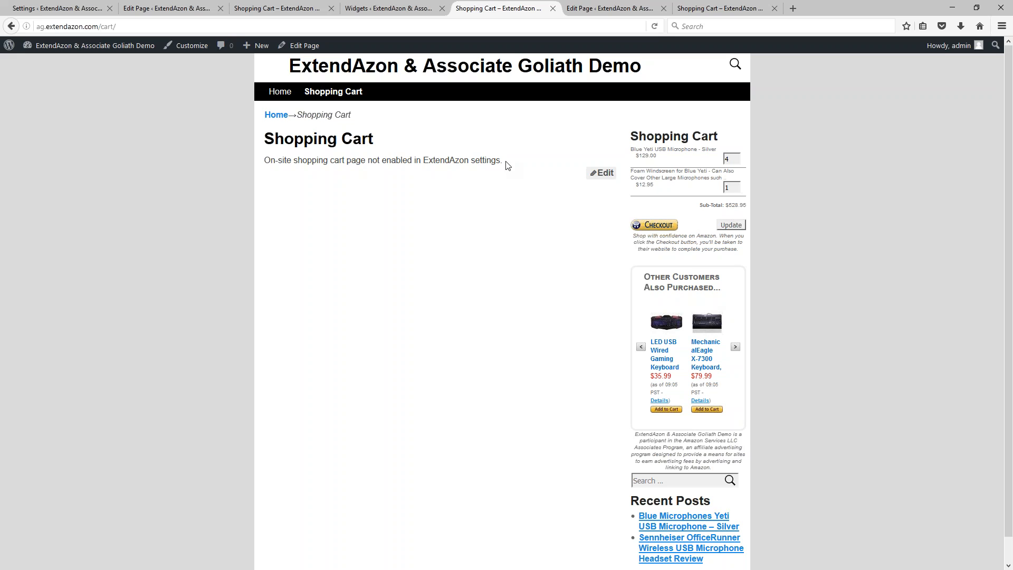
{"action": "left_click_drag", "start_coordinate": [505, 165], "coordinate": [263, 172]}
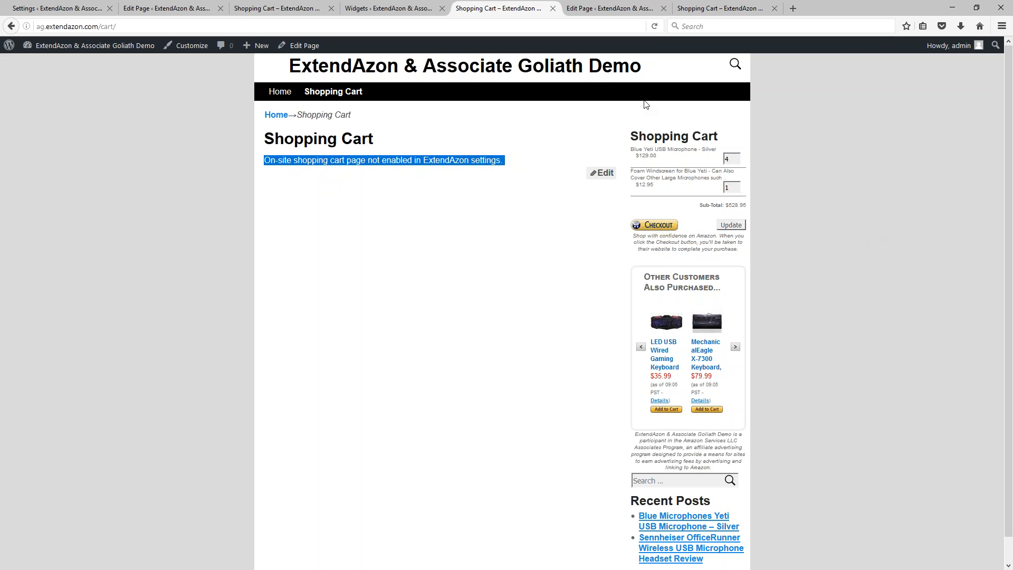
{"action": "left_click", "coordinate": [609, 8]}
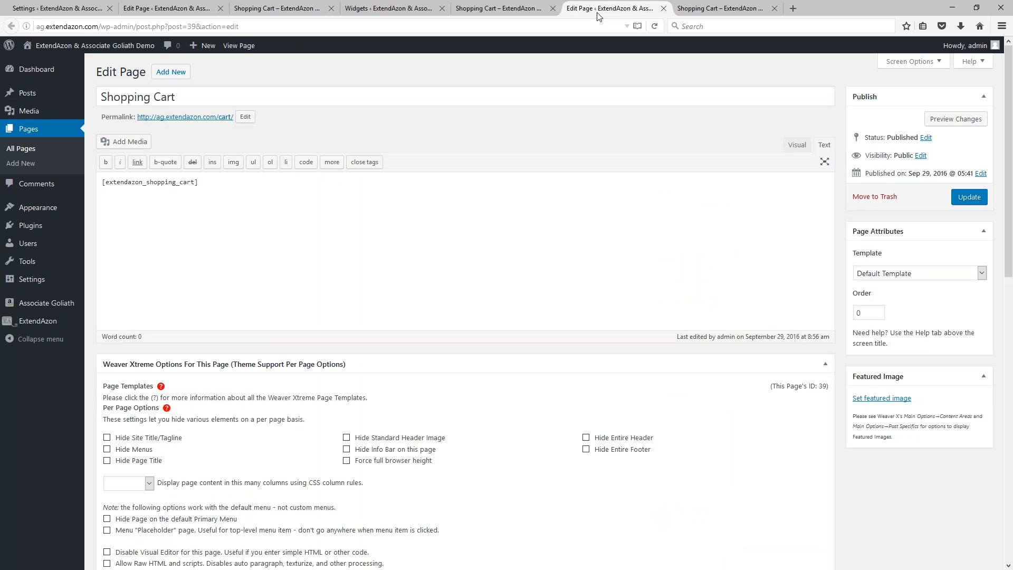
{"action": "left_click", "coordinate": [25, 149]}
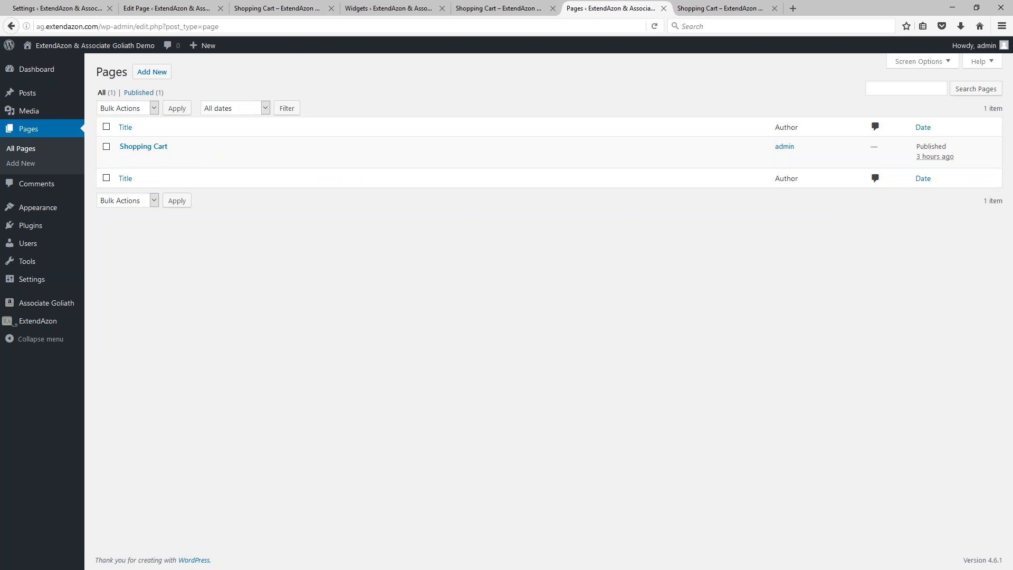
Step: Open the Blue Microphones Yeti USB Microphone – Silver post from the live site and add its product to the cart
{"action": "left_click", "coordinate": [711, 12]}
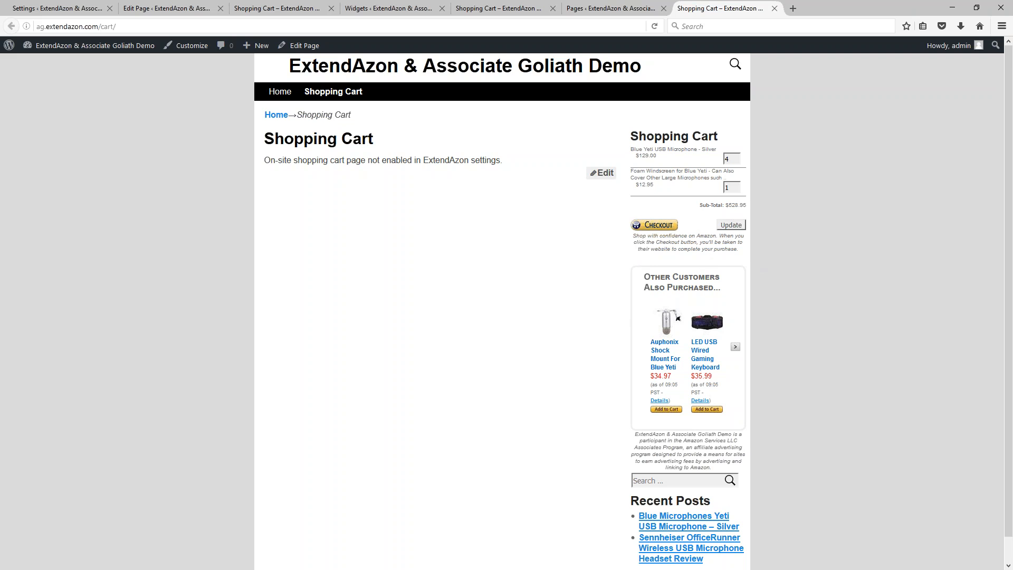
{"action": "scroll", "coordinate": [688, 479], "scroll_direction": "down", "scroll_amount": 1}
{"action": "scroll", "coordinate": [688, 478], "scroll_direction": "up", "scroll_amount": 1}
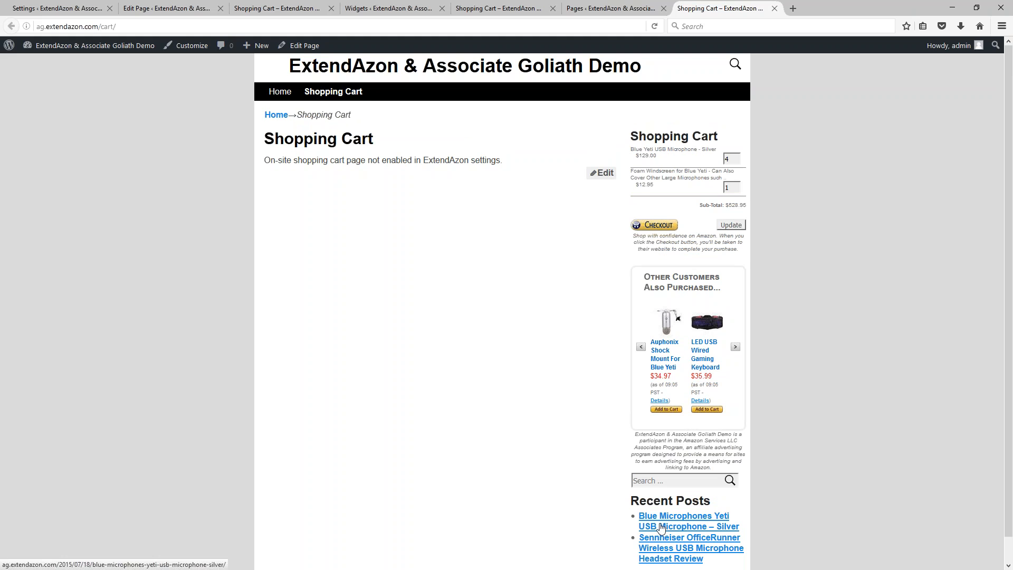
{"action": "left_click", "coordinate": [659, 526]}
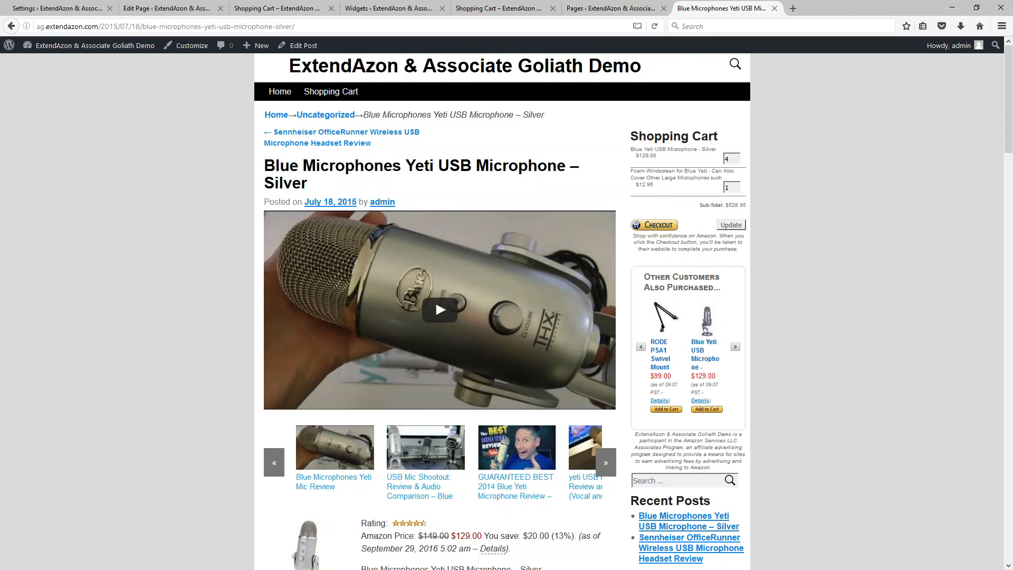
{"action": "scroll", "coordinate": [271, 416], "scroll_direction": "down", "scroll_amount": 5}
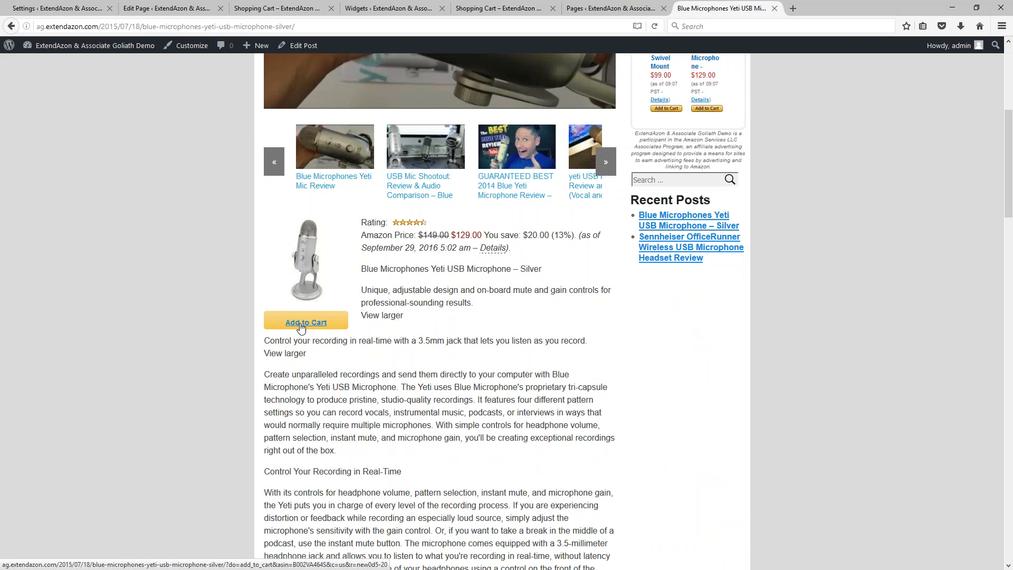
{"action": "left_click", "coordinate": [301, 322]}
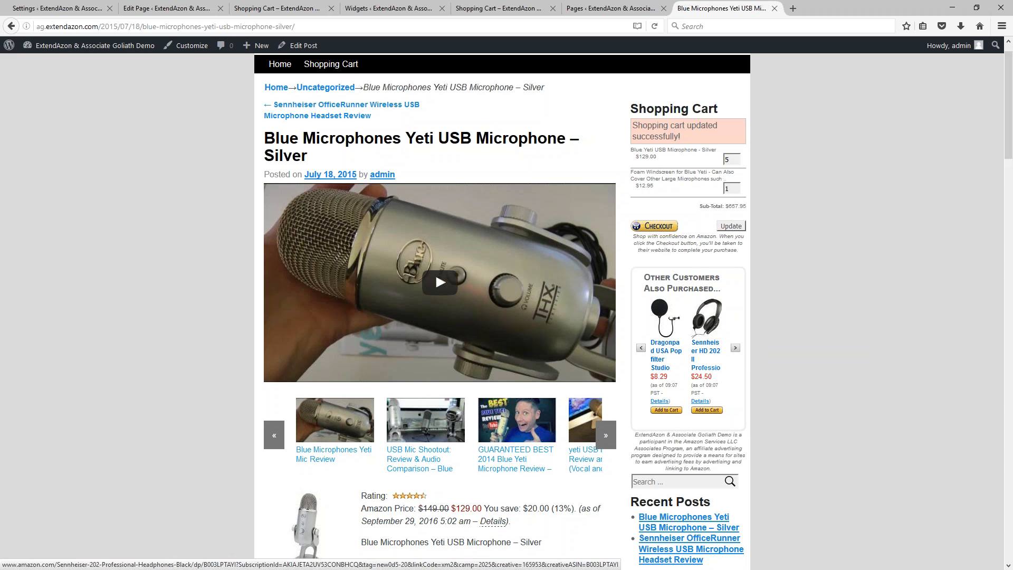
Step: Rotate the upsell carousel forward in the post's sidebar cart and look over the cart alongside the post content
{"action": "left_click", "coordinate": [735, 347]}
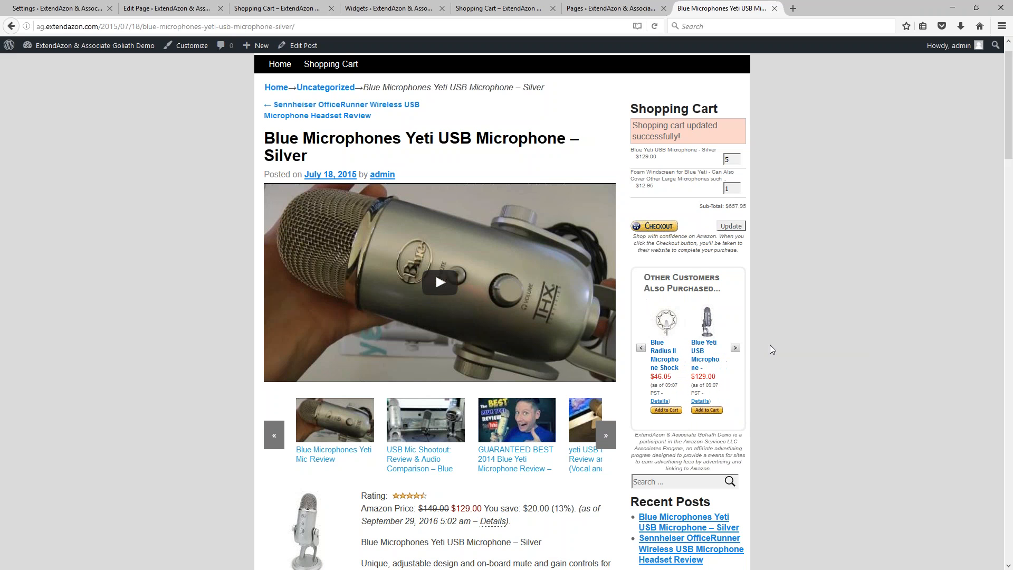
{"action": "left_click", "coordinate": [735, 348]}
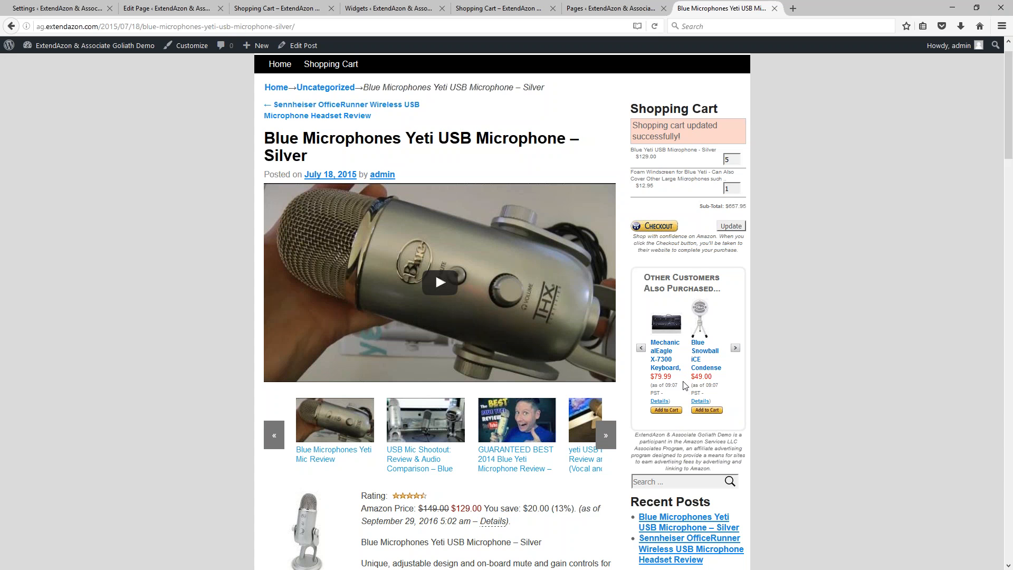
{"action": "scroll", "coordinate": [542, 191], "scroll_direction": "up", "scroll_amount": 1}
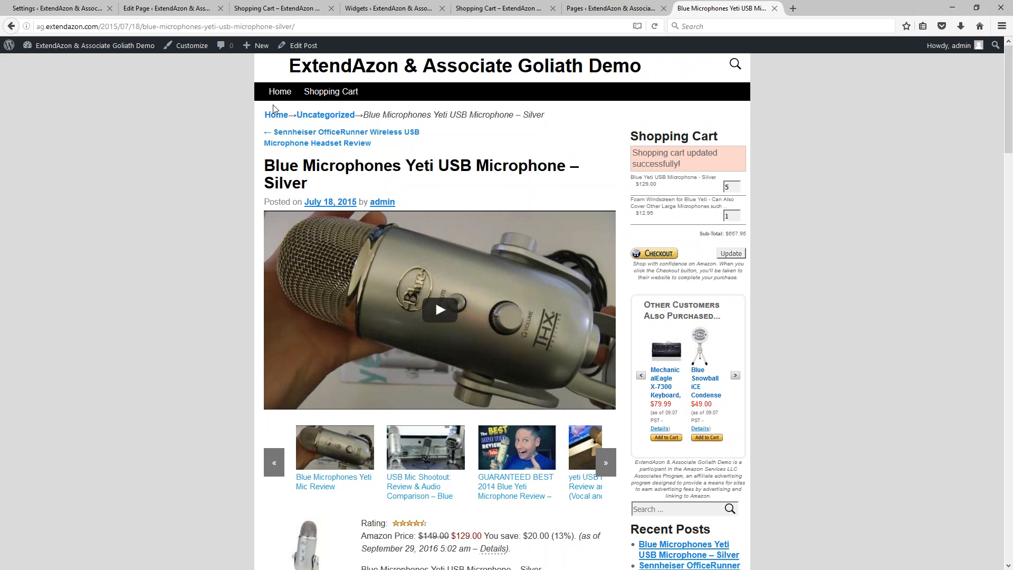
{"action": "scroll", "coordinate": [274, 109], "scroll_direction": "down", "scroll_amount": 10}
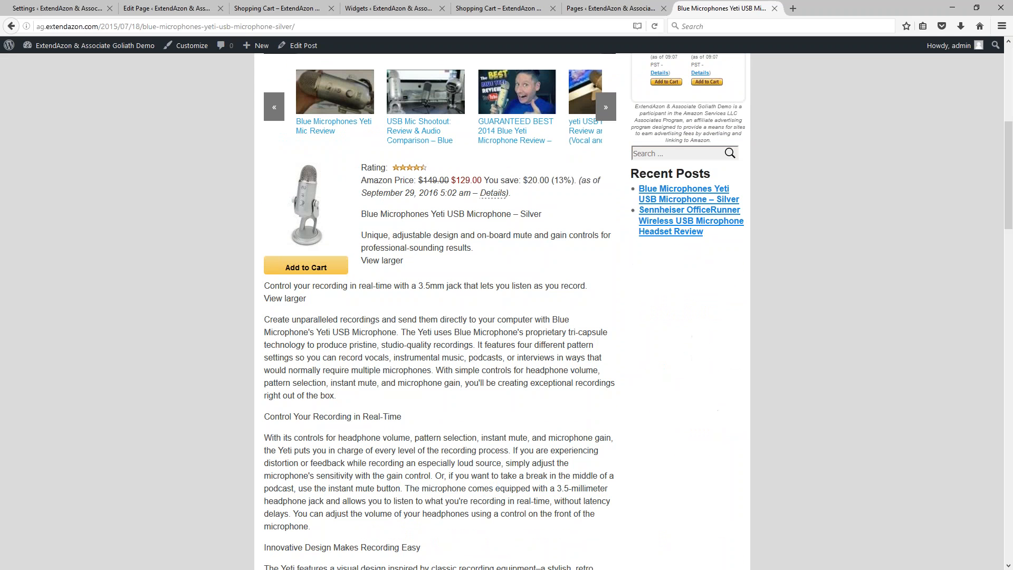
{"action": "scroll", "coordinate": [611, 430], "scroll_direction": "up", "scroll_amount": 10}
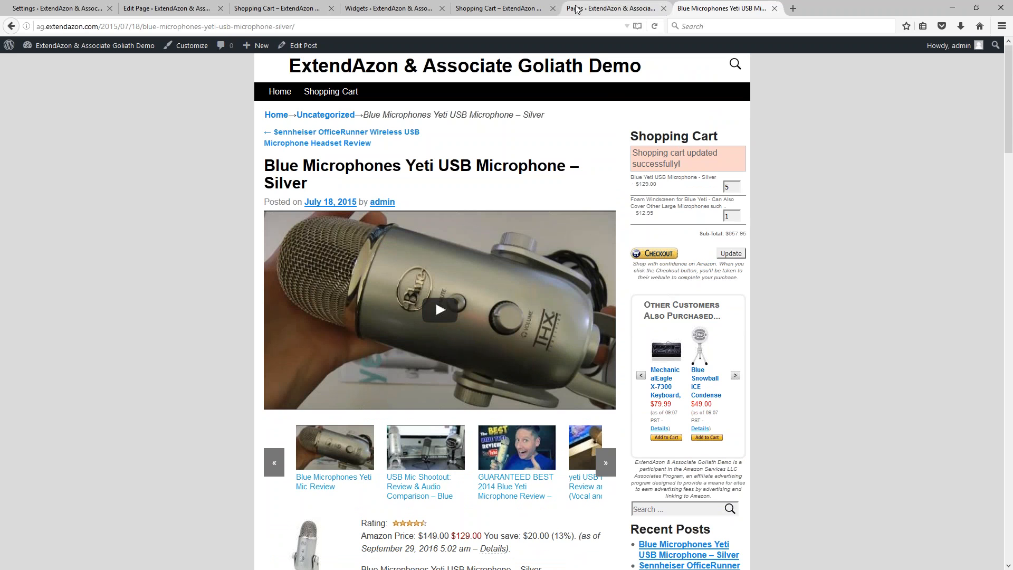
Step: Change Cart Type to On-Site Right Tab Shopping Cart (Widget Required) in the plugin's Cart Settings and save the changes
{"action": "left_click", "coordinate": [57, 8]}
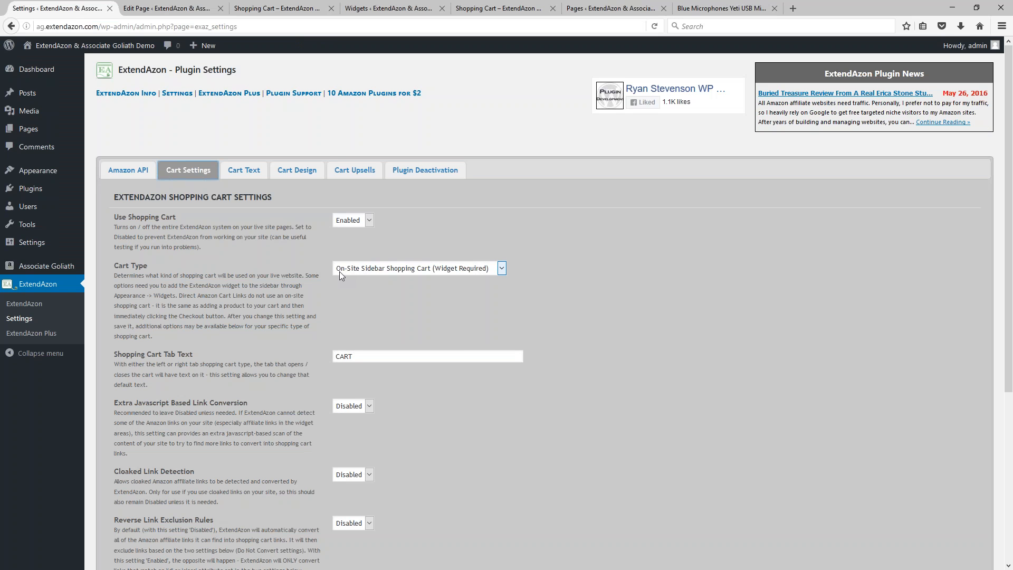
{"action": "left_click", "coordinate": [340, 271]}
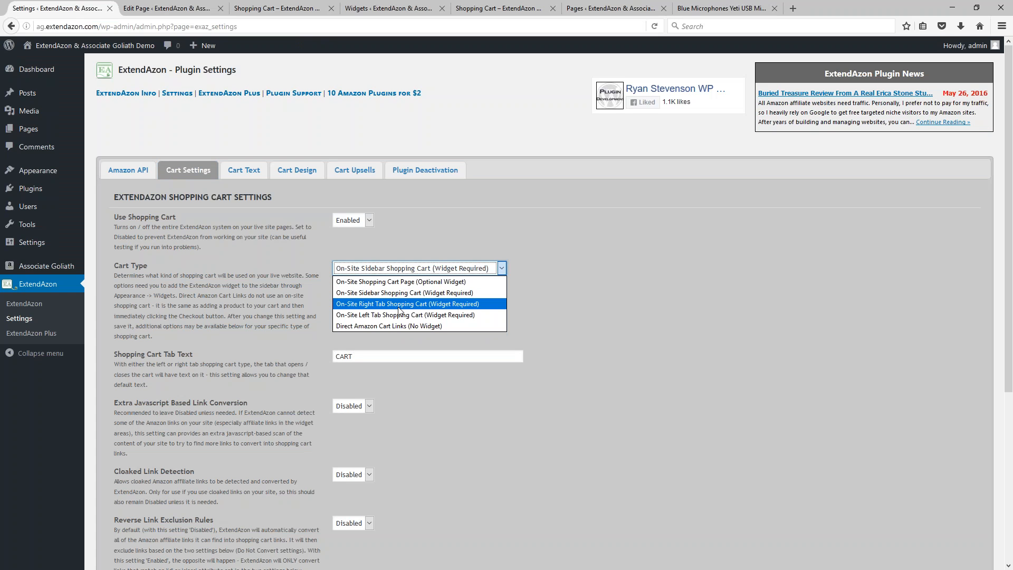
{"action": "left_click", "coordinate": [395, 305]}
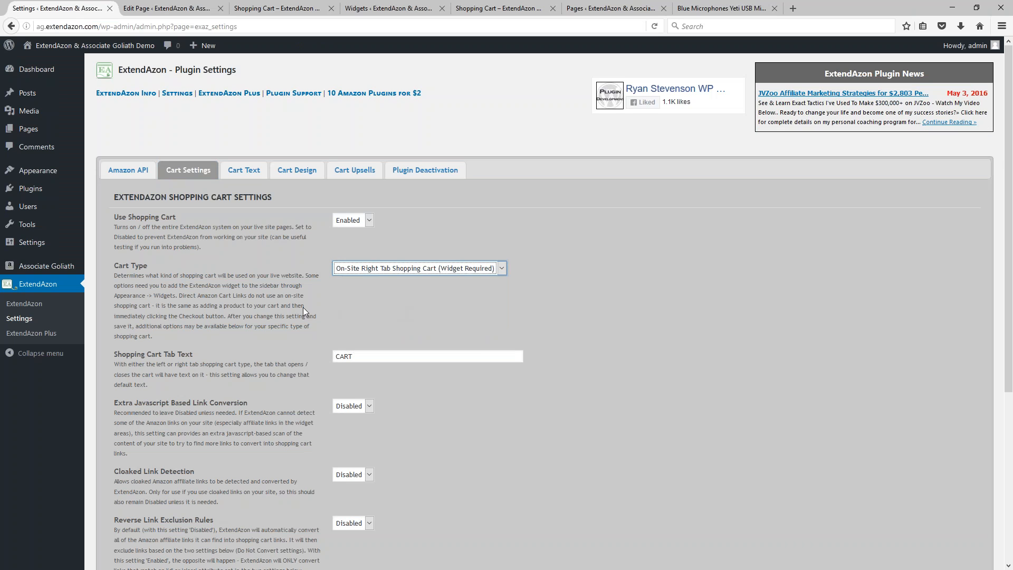
{"action": "left_click", "coordinate": [361, 269]}
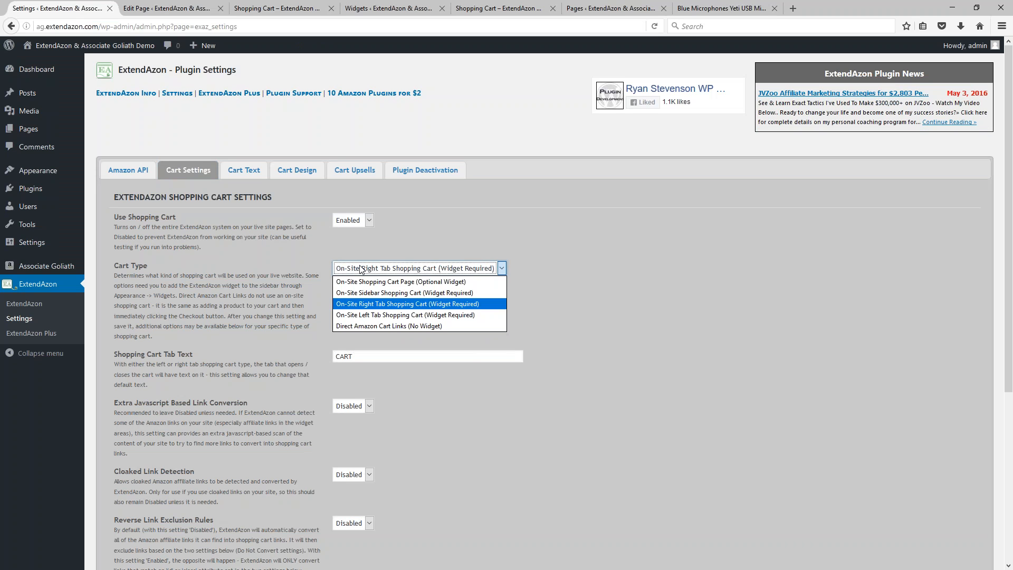
{"action": "left_click", "coordinate": [351, 305]}
{"action": "scroll", "coordinate": [237, 327], "scroll_direction": "down", "scroll_amount": 5}
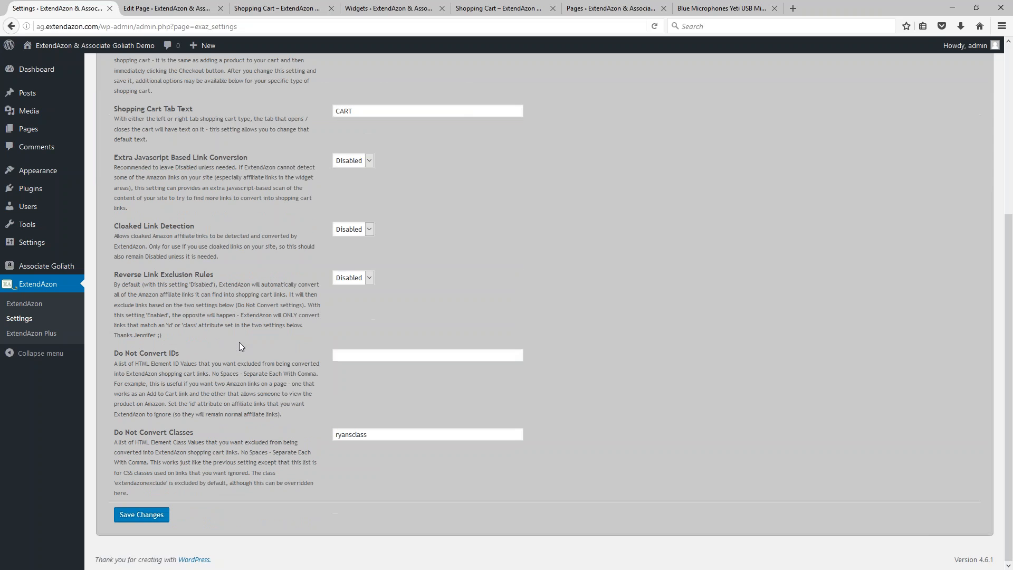
{"action": "left_click", "coordinate": [137, 519]}
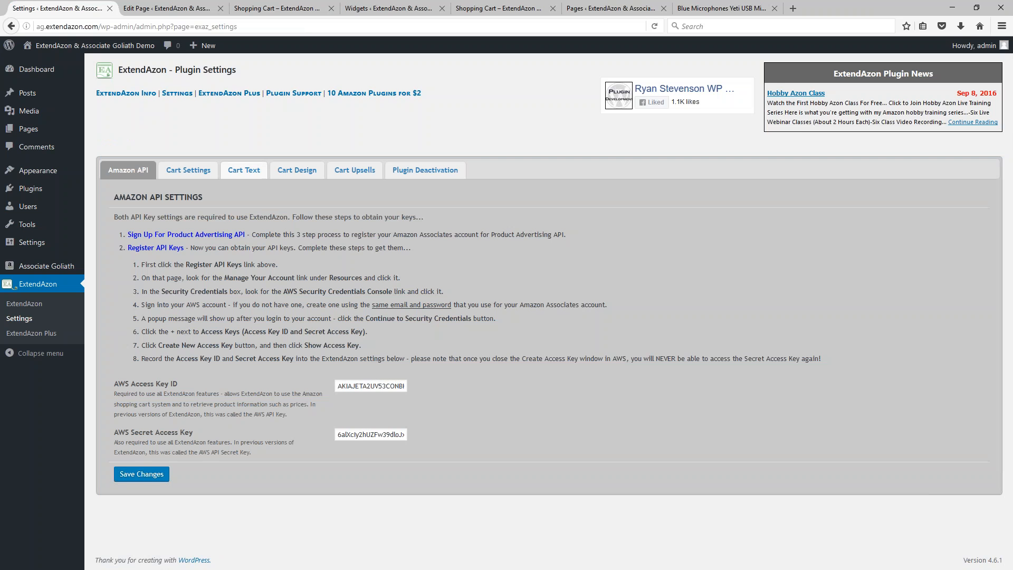
{"action": "left_click", "coordinate": [206, 171]}
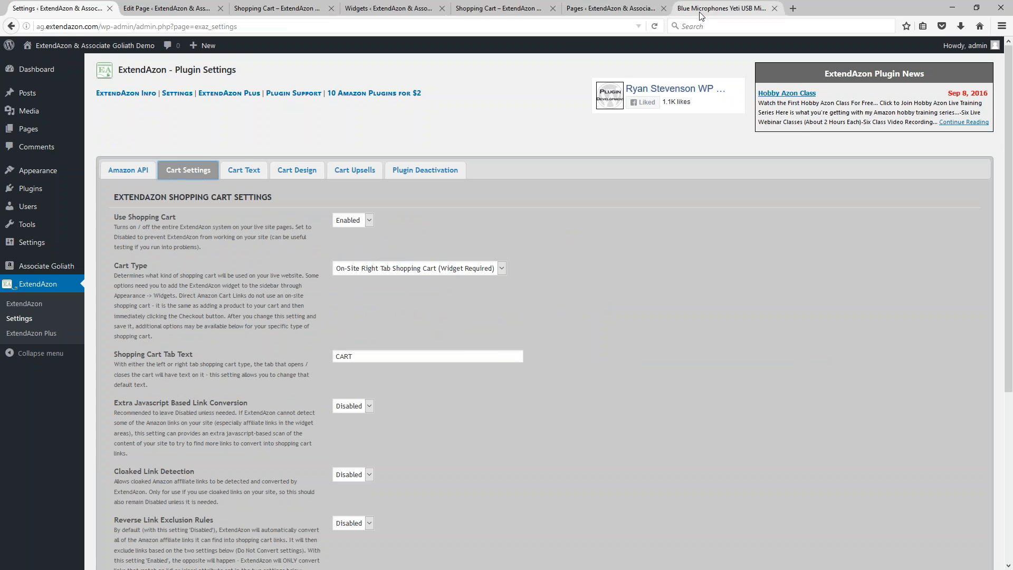
Step: View the Blue Yeti microphone post with the right tab cart, collapsing and expanding the CART tab to check it
{"action": "left_click", "coordinate": [489, 7]}
{"action": "left_click", "coordinate": [720, 8]}
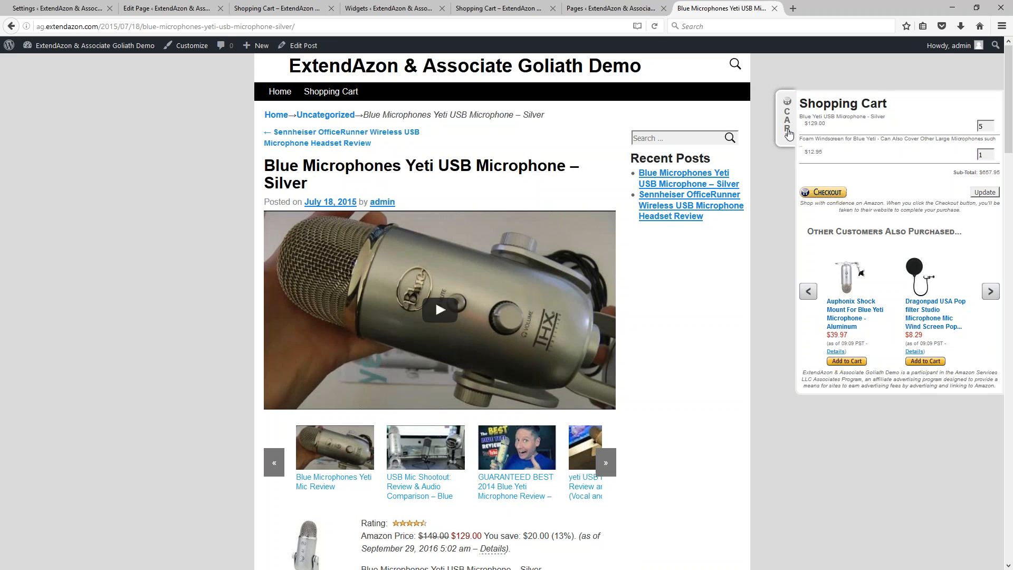
{"action": "left_click", "coordinate": [788, 134]}
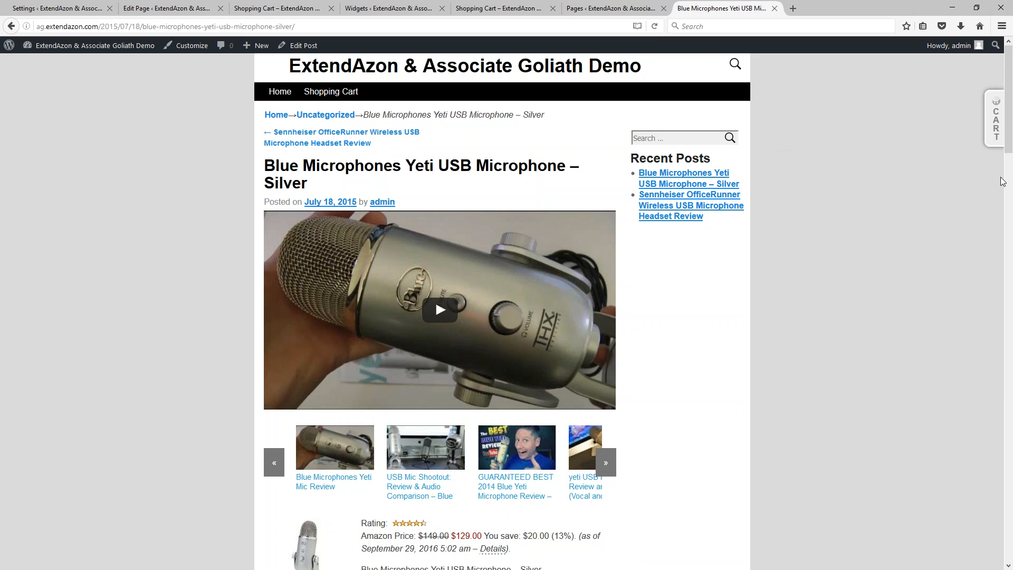
{"action": "left_click", "coordinate": [999, 136]}
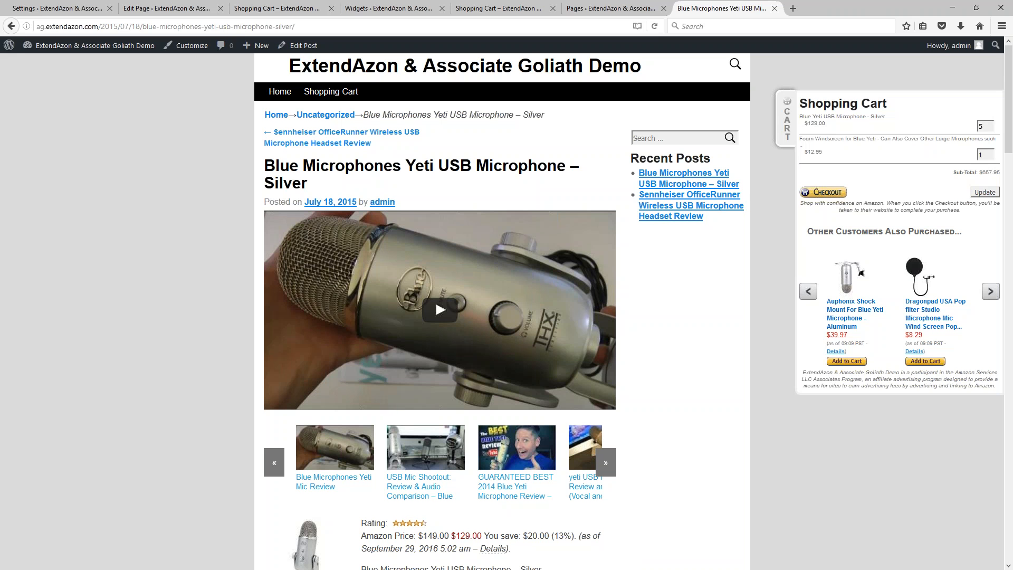
Step: Toggle the right CART tab and look through the Blue Yeti microphone post down to its end with the cart collapsed
{"action": "left_click", "coordinate": [788, 134]}
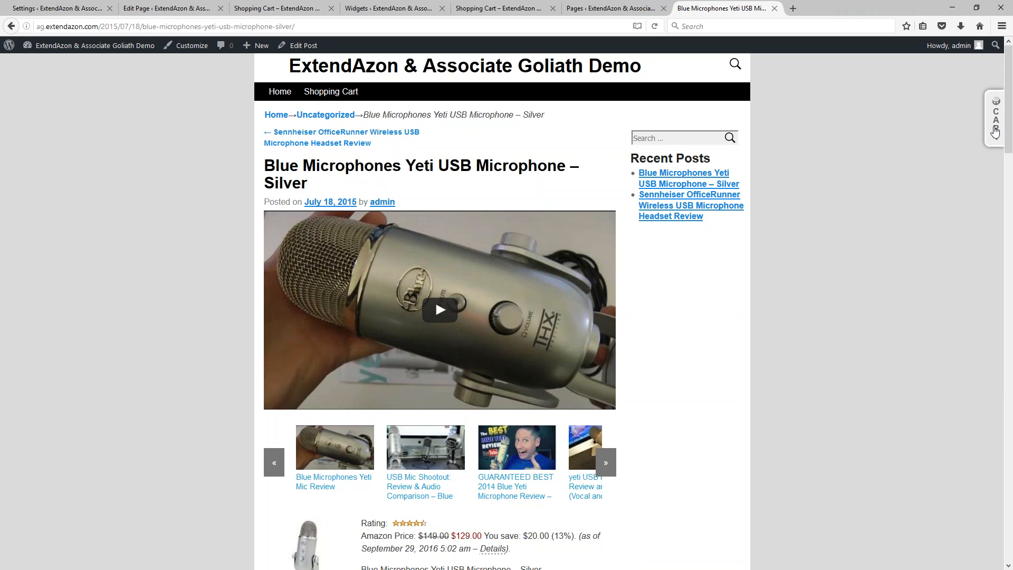
{"action": "left_click", "coordinate": [997, 132]}
{"action": "left_click", "coordinate": [788, 133]}
{"action": "scroll", "coordinate": [751, 324], "scroll_direction": "down", "scroll_amount": 15}
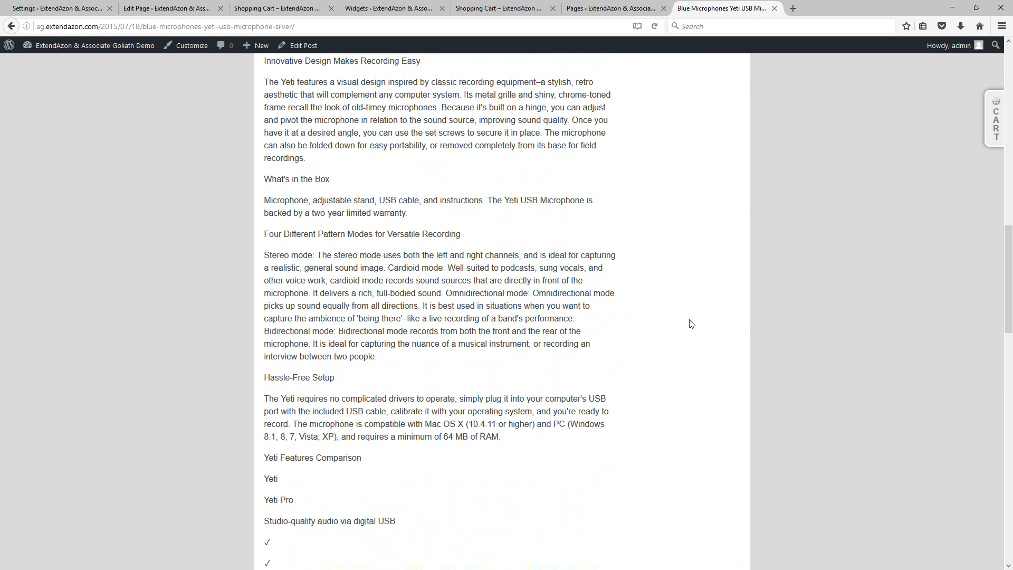
{"action": "scroll", "coordinate": [554, 348], "scroll_direction": "down", "scroll_amount": 6}
{"action": "scroll", "coordinate": [497, 333], "scroll_direction": "down", "scroll_amount": 7}
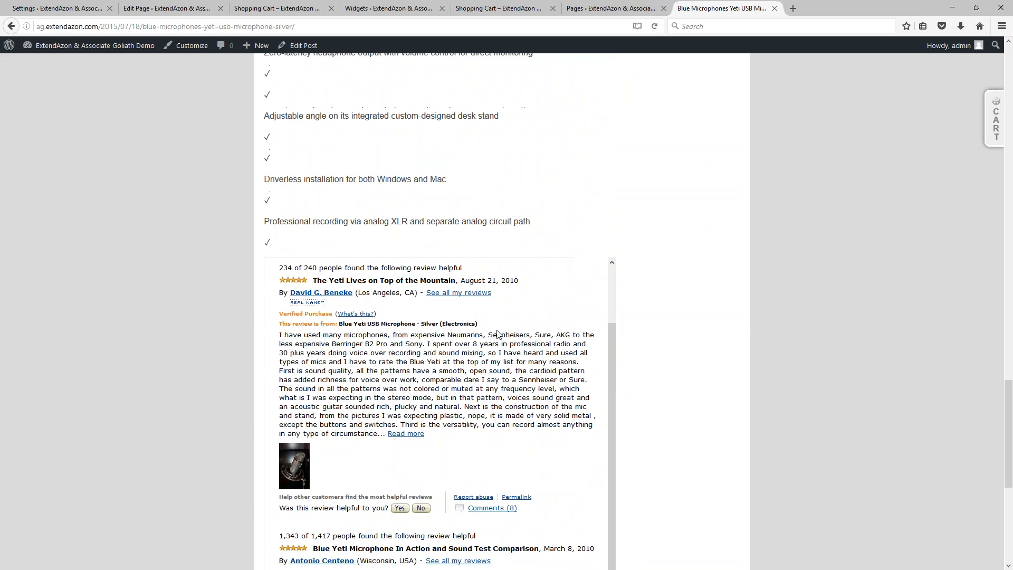
{"action": "scroll", "coordinate": [498, 334], "scroll_direction": "down", "scroll_amount": 12}
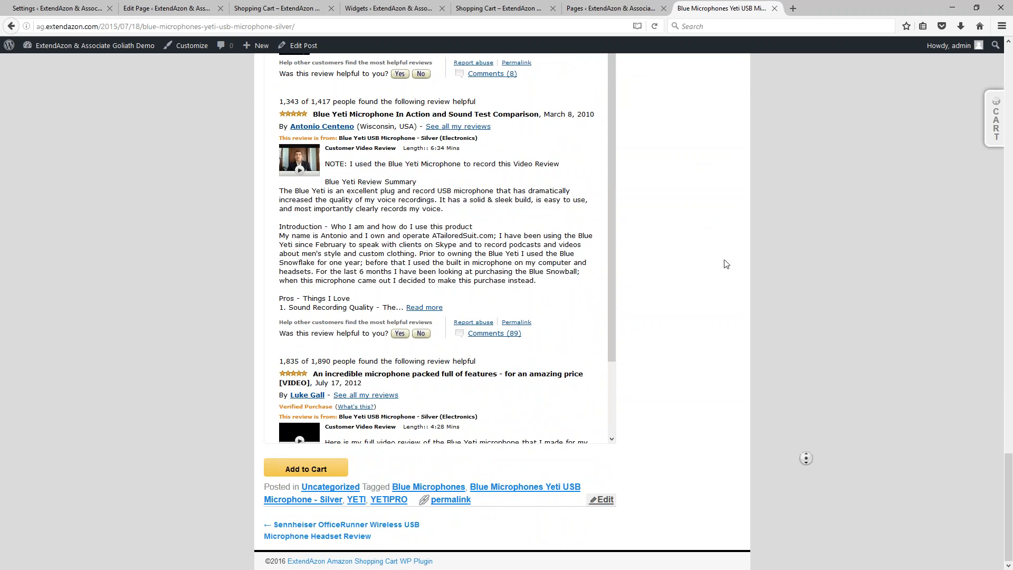
{"action": "key", "text": "Home"}
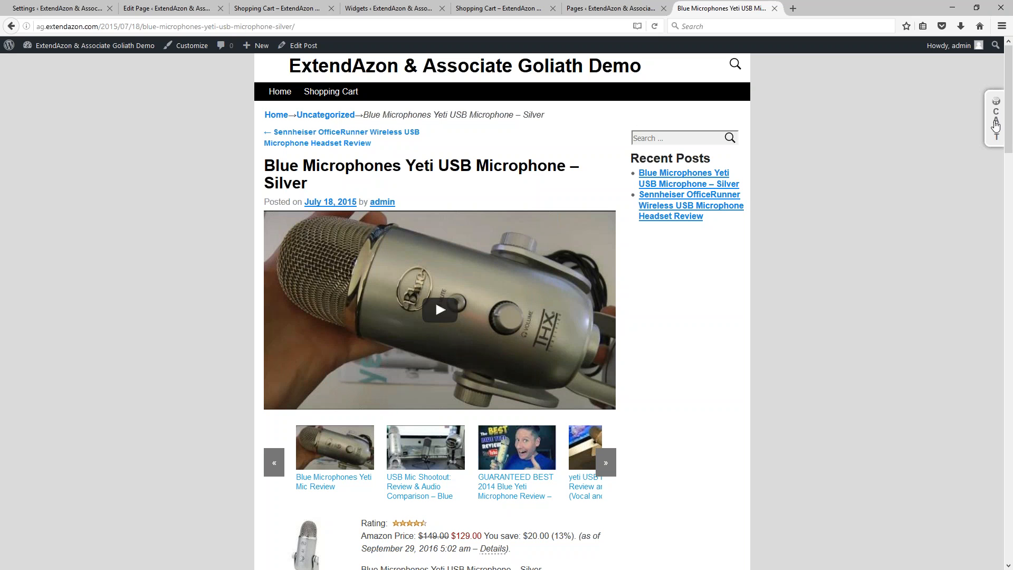
Step: Expand the right tab cart and add the post's Blue Yeti USB Microphone – Silver to it
{"action": "left_click", "coordinate": [995, 125]}
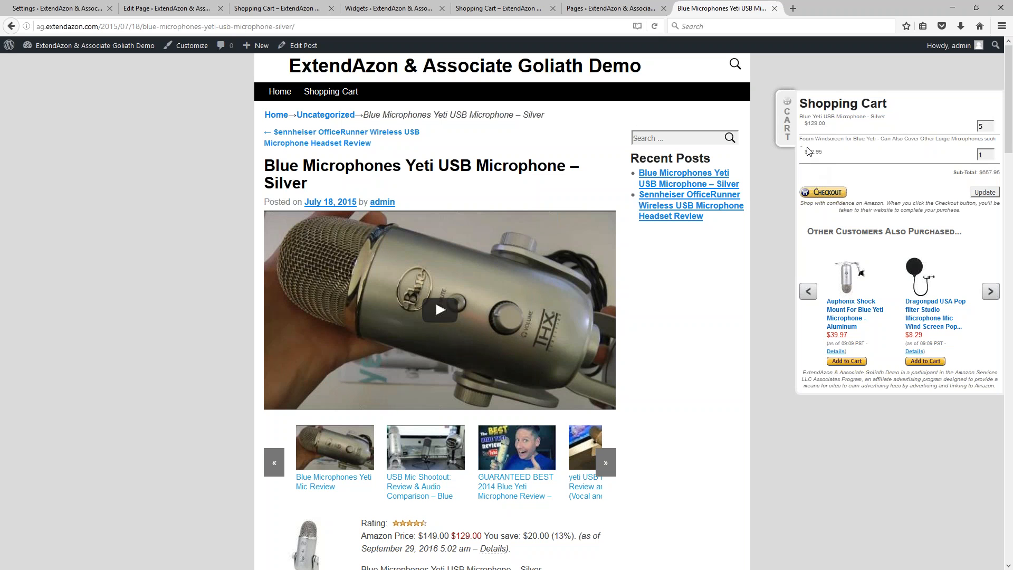
{"action": "scroll", "coordinate": [594, 357], "scroll_direction": "down", "scroll_amount": 6}
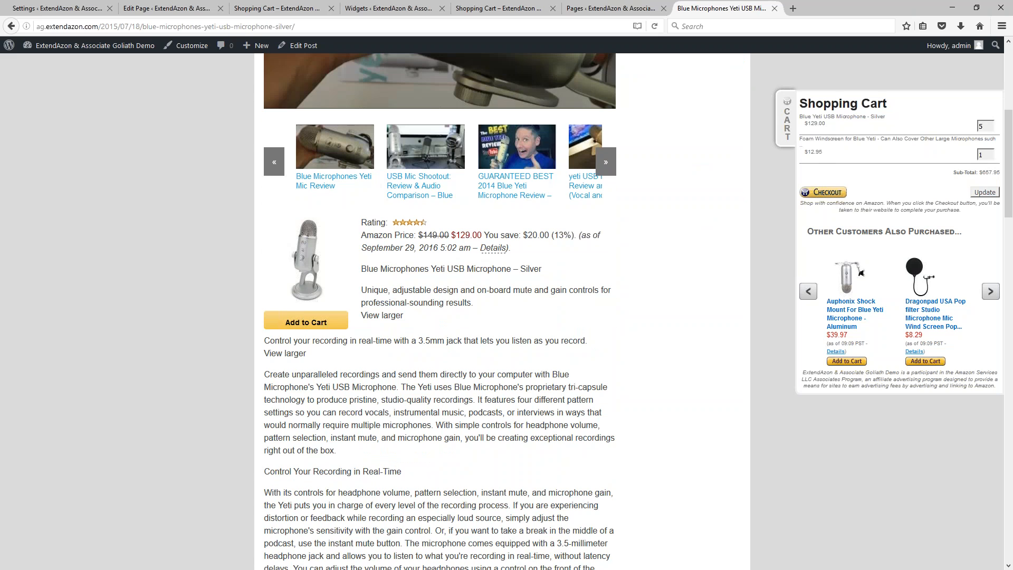
{"action": "left_click", "coordinate": [306, 322]}
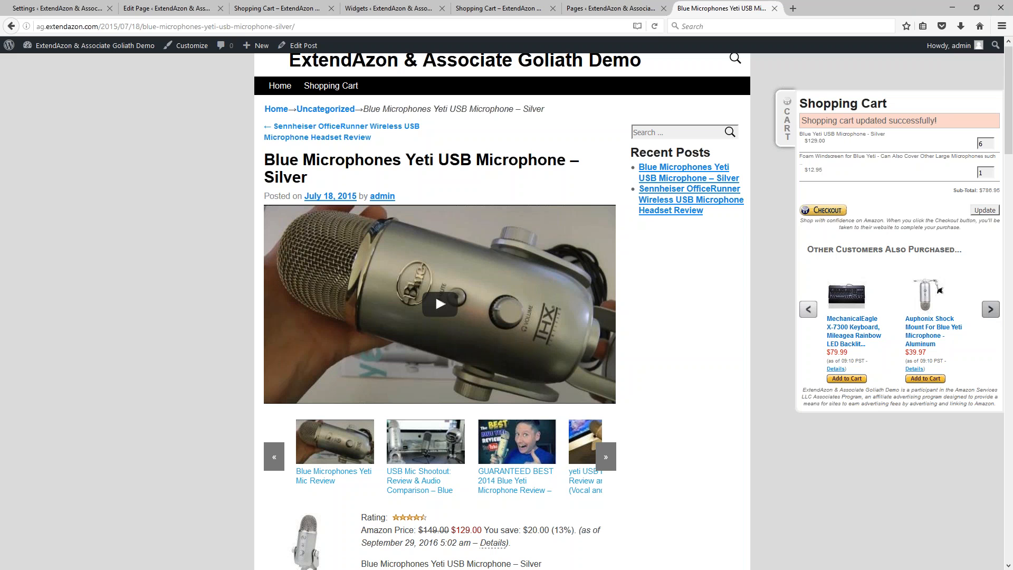
Step: Rotate the Other Customers Also Purchased carousel in the right tab cart forward several times
{"action": "left_click", "coordinate": [990, 310]}
{"action": "left_click", "coordinate": [990, 311]}
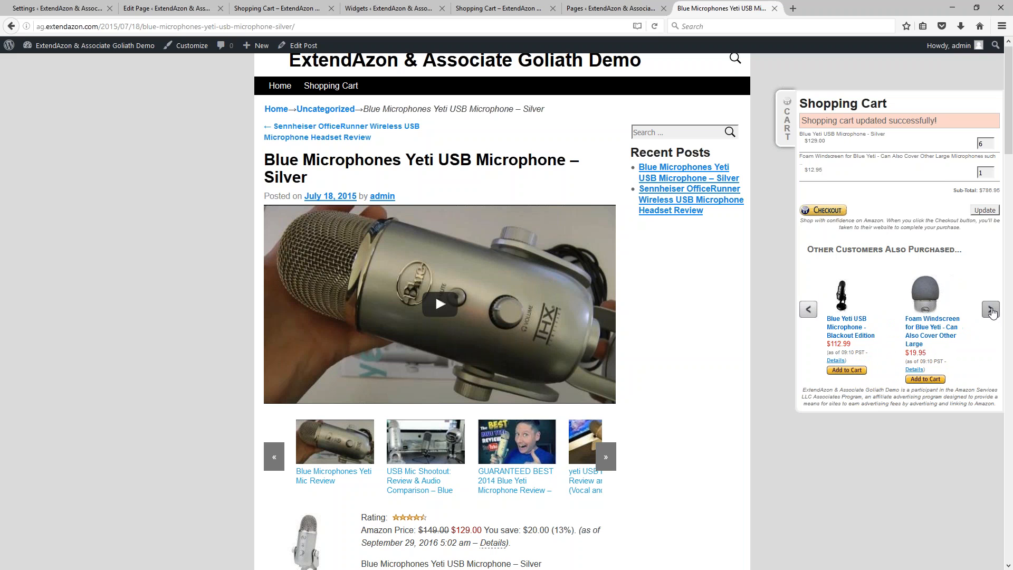
{"action": "left_click", "coordinate": [990, 310]}
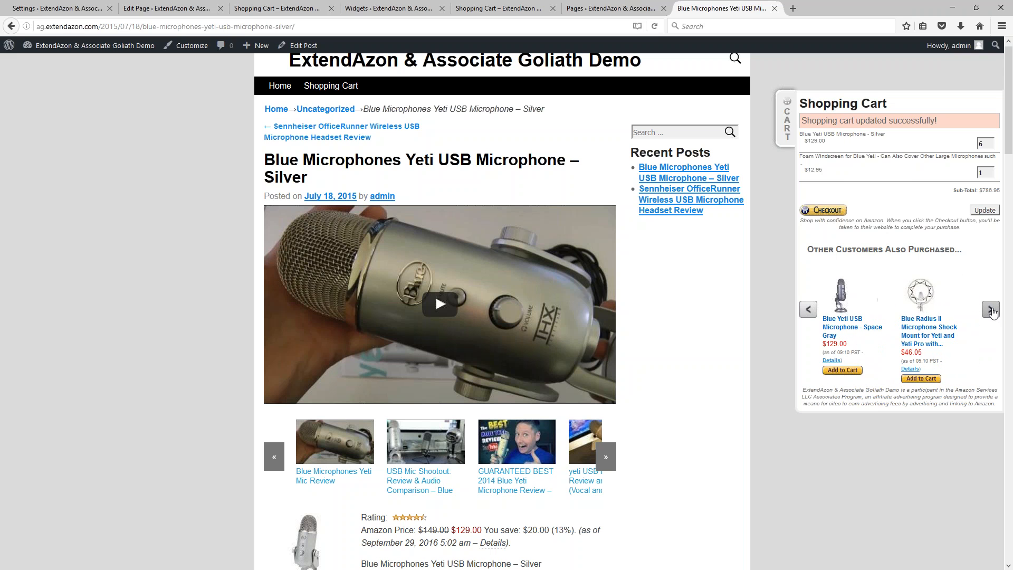
{"action": "left_click", "coordinate": [990, 311]}
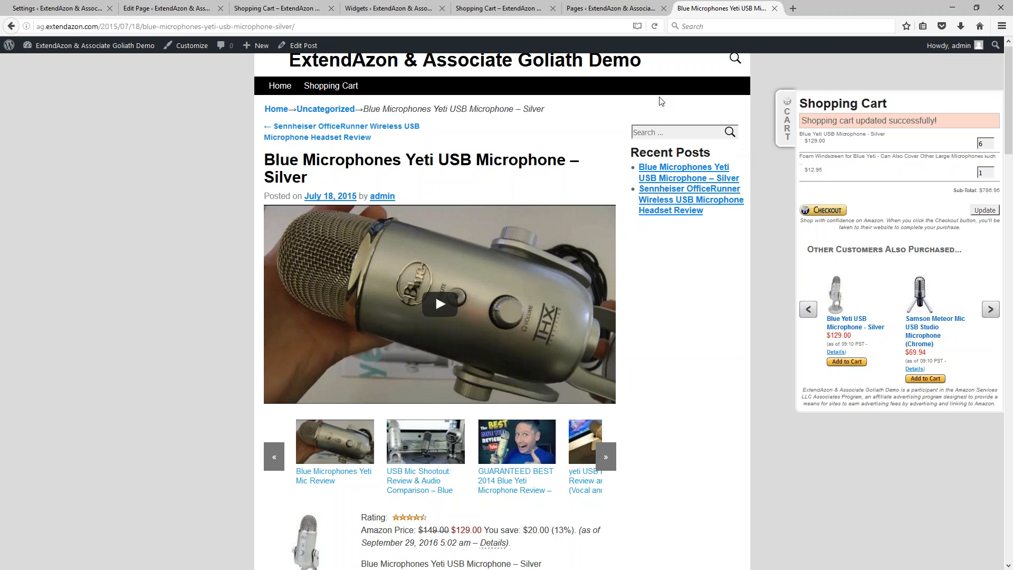
Step: Change Cart Type to On-Site Left Tab Shopping Cart (Widget Required) in the plugin's Cart Settings and save the changes
{"action": "left_click", "coordinate": [50, 8]}
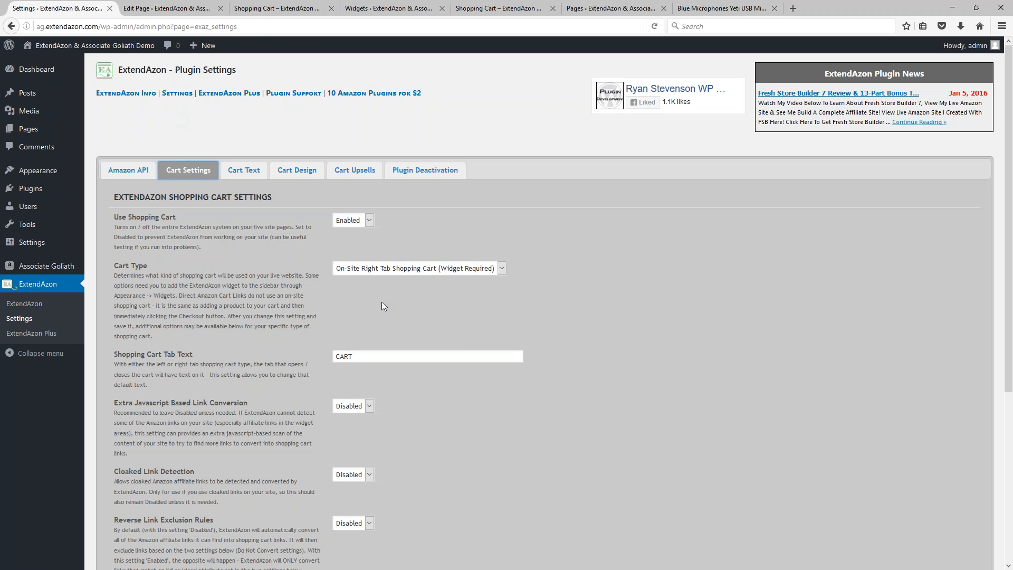
{"action": "left_click", "coordinate": [362, 269]}
{"action": "left_click", "coordinate": [369, 315]}
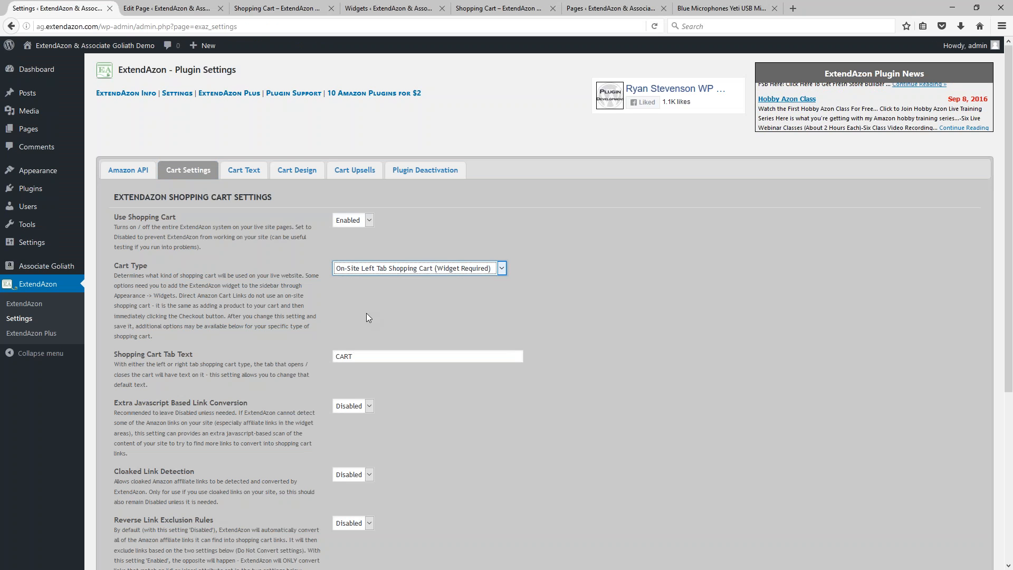
{"action": "scroll", "coordinate": [267, 296], "scroll_direction": "down", "scroll_amount": 5}
{"action": "left_click", "coordinate": [141, 515]}
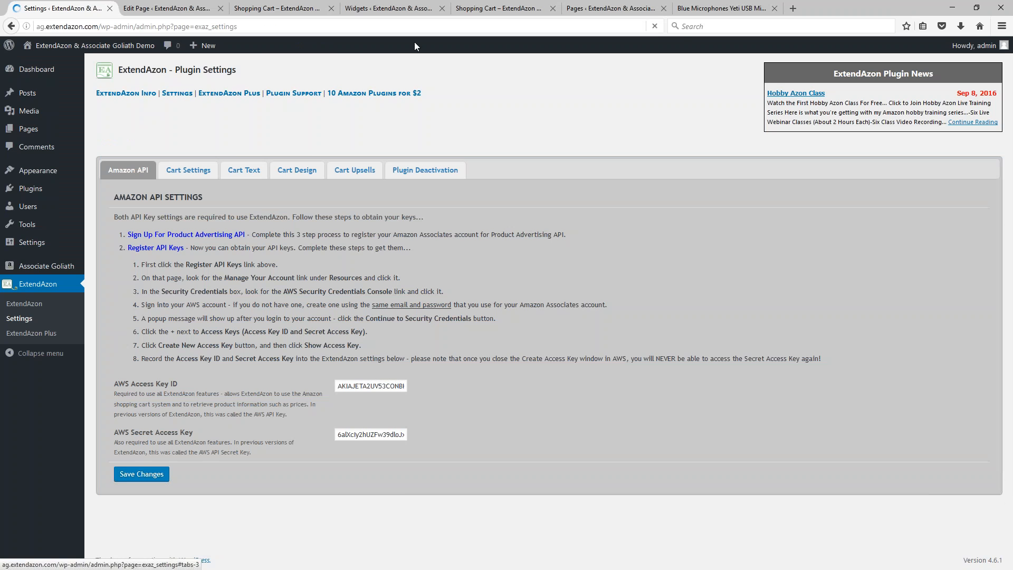
Step: Reload the Blue Yeti microphone post and check the left tab cart by collapsing and expanding it
{"action": "left_click", "coordinate": [716, 9]}
{"action": "key", "text": "F5"}
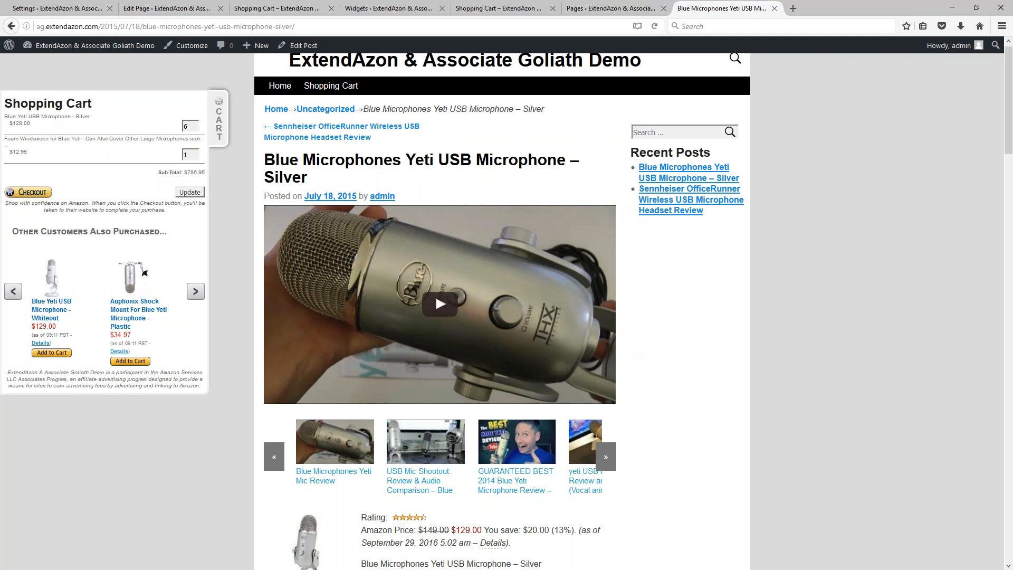
{"action": "left_click", "coordinate": [218, 129]}
{"action": "left_click", "coordinate": [11, 126]}
{"action": "left_click", "coordinate": [218, 127]}
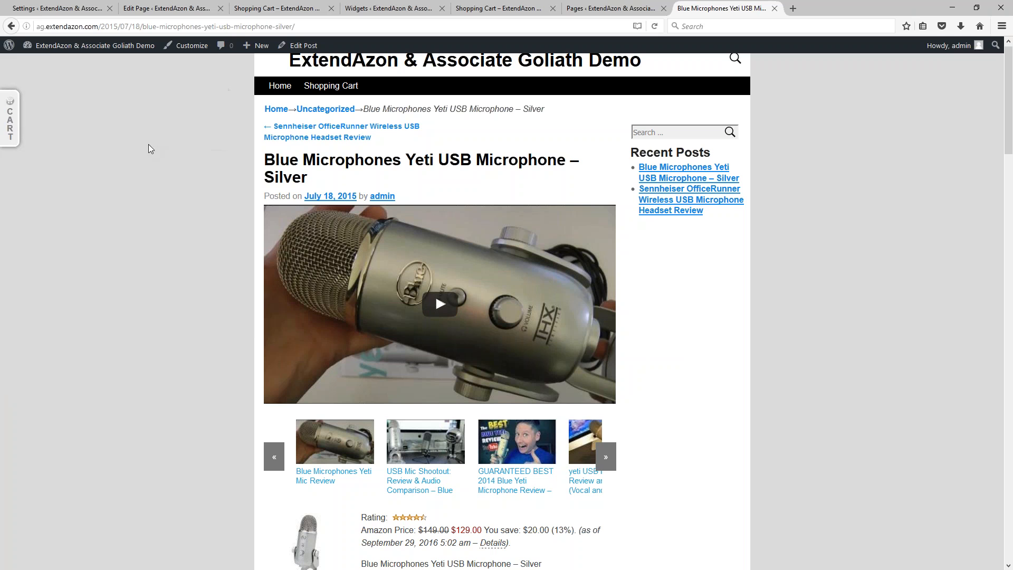
Step: Expand the left tab cart and add the post's Blue Yeti USB Microphone – Silver to it
{"action": "left_click", "coordinate": [9, 126]}
{"action": "scroll", "coordinate": [305, 315], "scroll_direction": "down", "scroll_amount": 5}
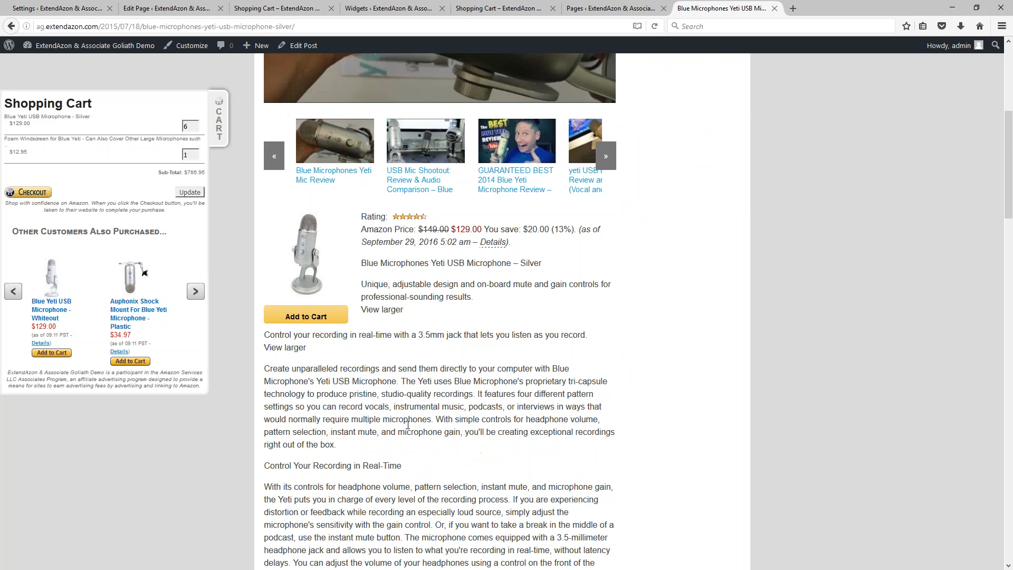
{"action": "left_click", "coordinate": [305, 316]}
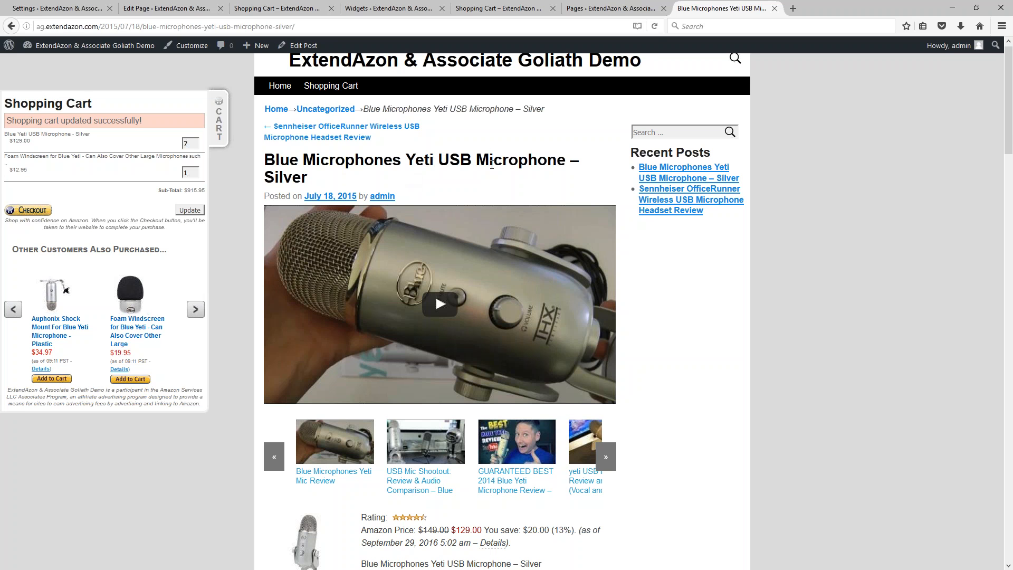
Step: Change Cart Type to Direct Amazon Cart Links (No Widget) in the plugin's Cart Settings and save the changes
{"action": "left_click", "coordinate": [52, 8]}
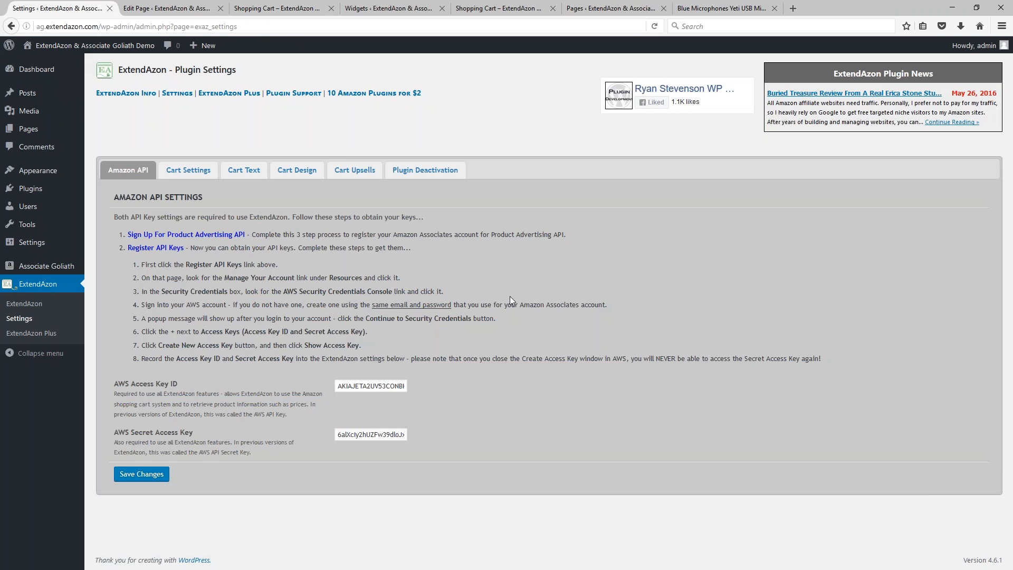
{"action": "left_click", "coordinate": [188, 170]}
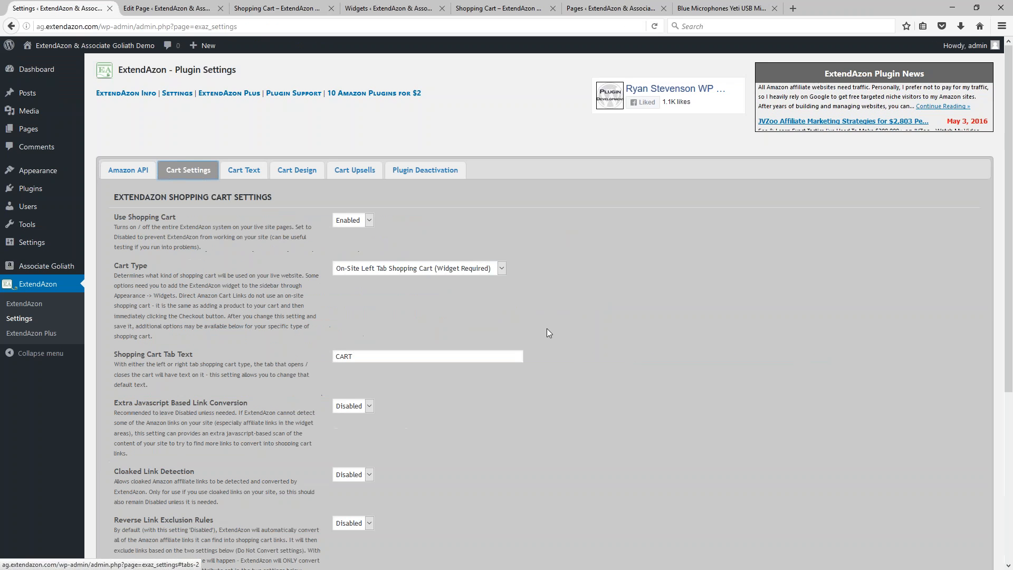
{"action": "left_click", "coordinate": [348, 269]}
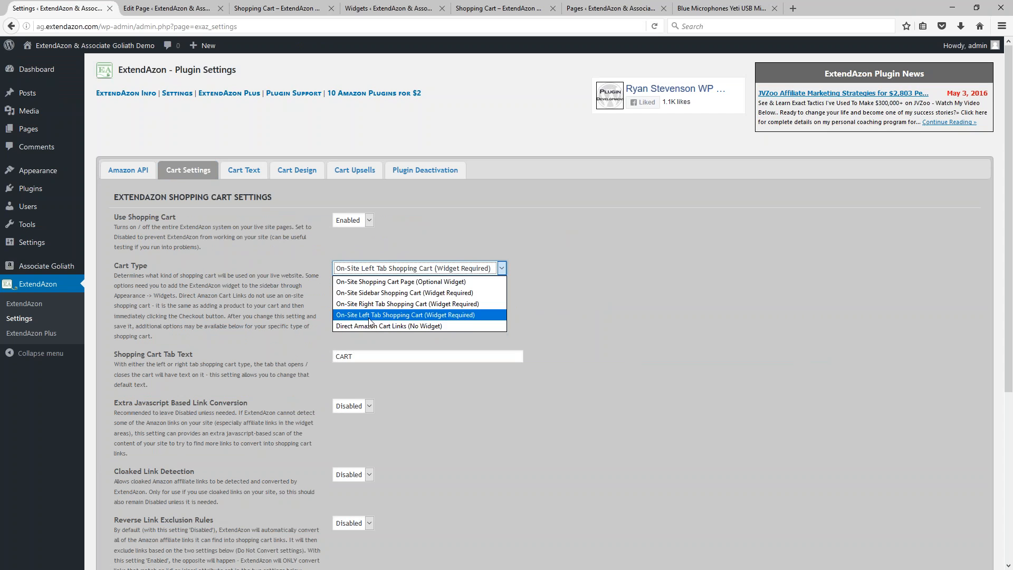
{"action": "left_click", "coordinate": [357, 327]}
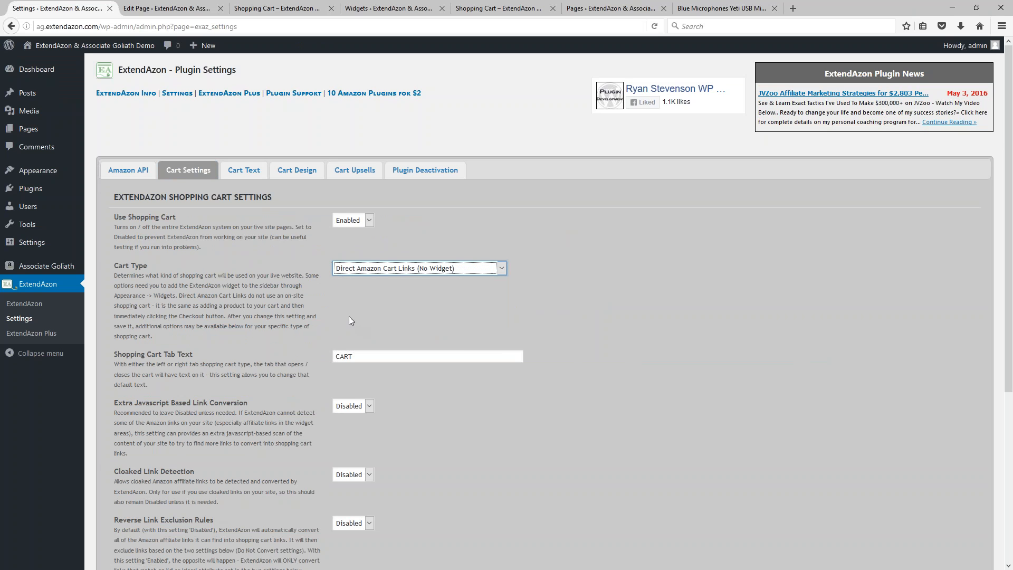
{"action": "left_click", "coordinate": [263, 318]}
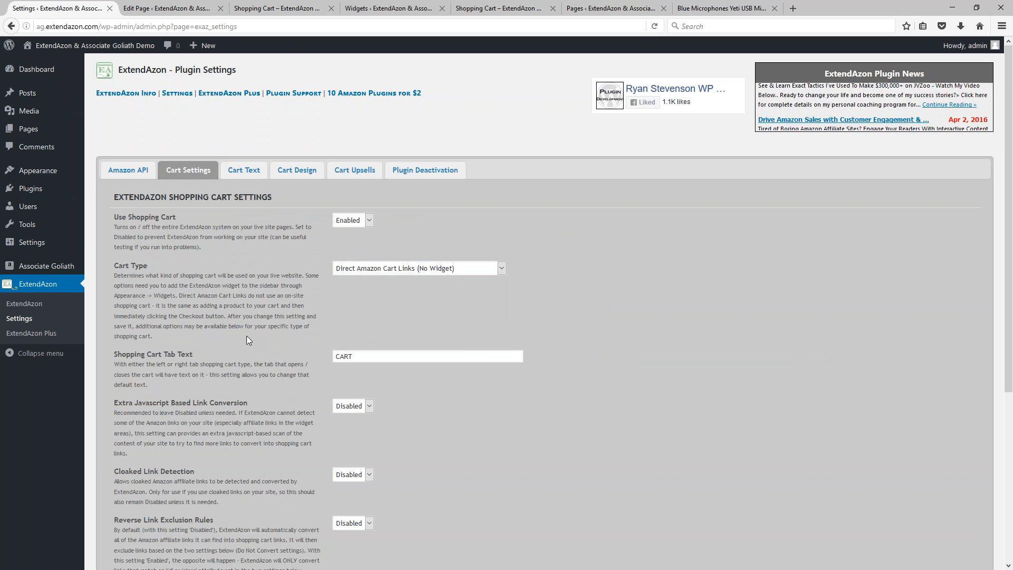
{"action": "scroll", "coordinate": [242, 333], "scroll_direction": "down", "scroll_amount": 4}
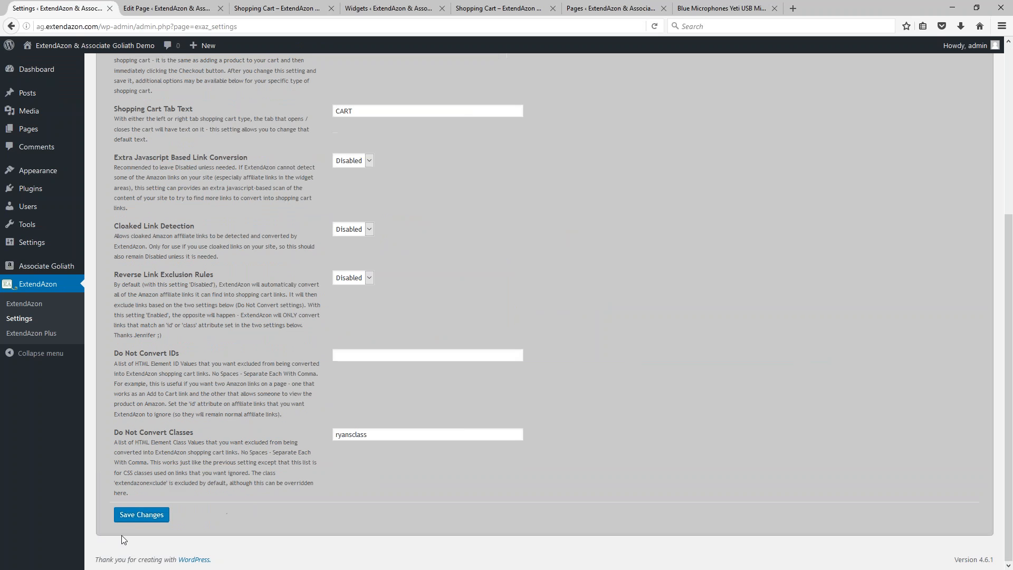
{"action": "left_click", "coordinate": [136, 514]}
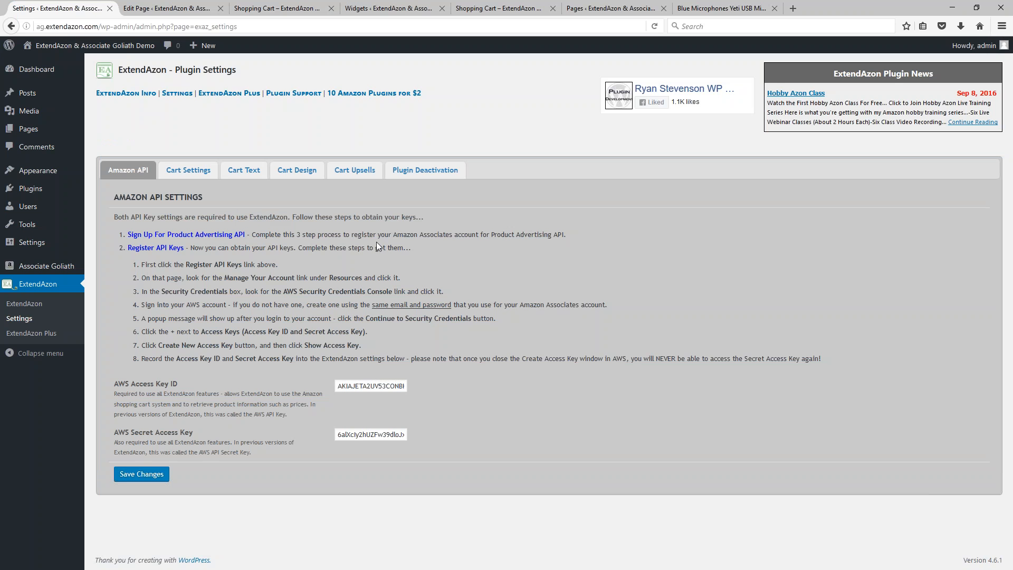
Step: Open the left tab cart's Checkout link in a new browser tab and view Amazon's Add to Shopping Cart confirmation page
{"action": "left_click", "coordinate": [721, 9]}
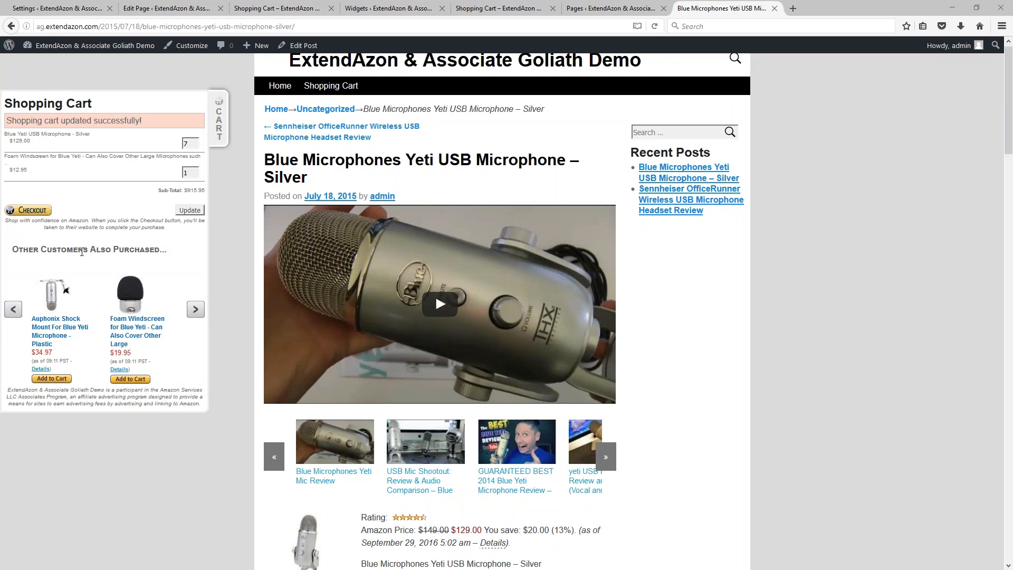
{"action": "right_click", "coordinate": [29, 213]}
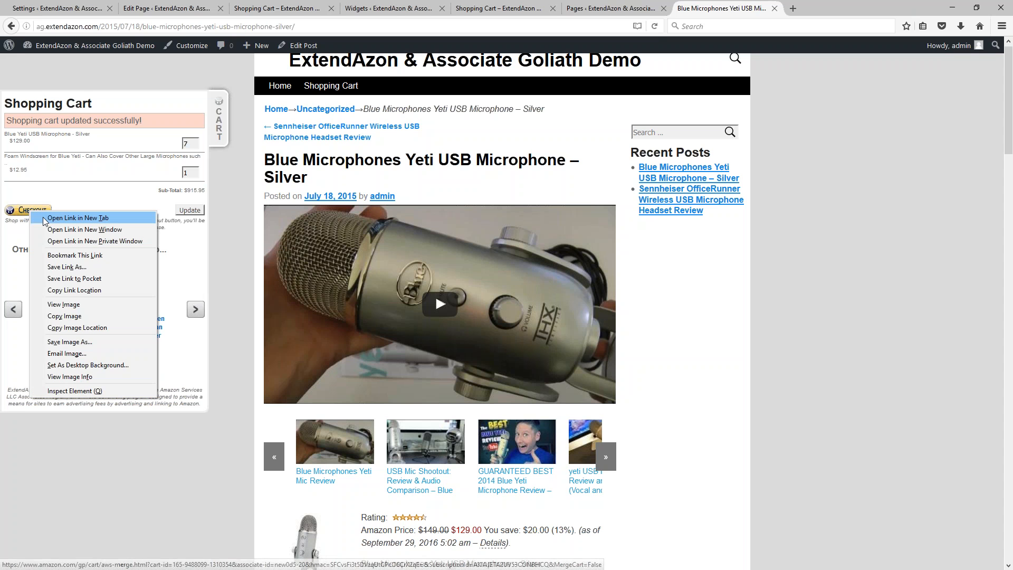
{"action": "left_click", "coordinate": [43, 217]}
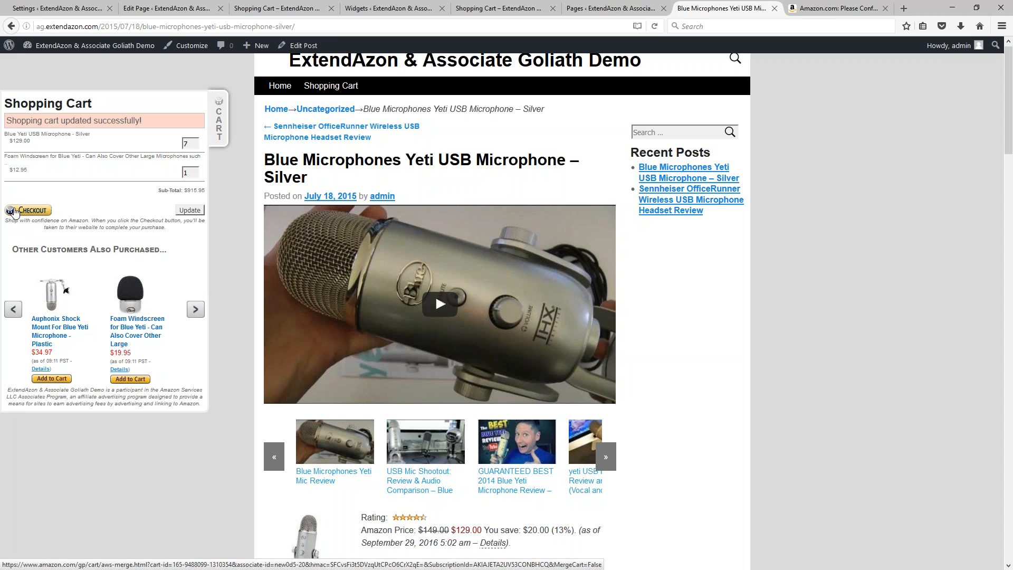
{"action": "left_click", "coordinate": [835, 8]}
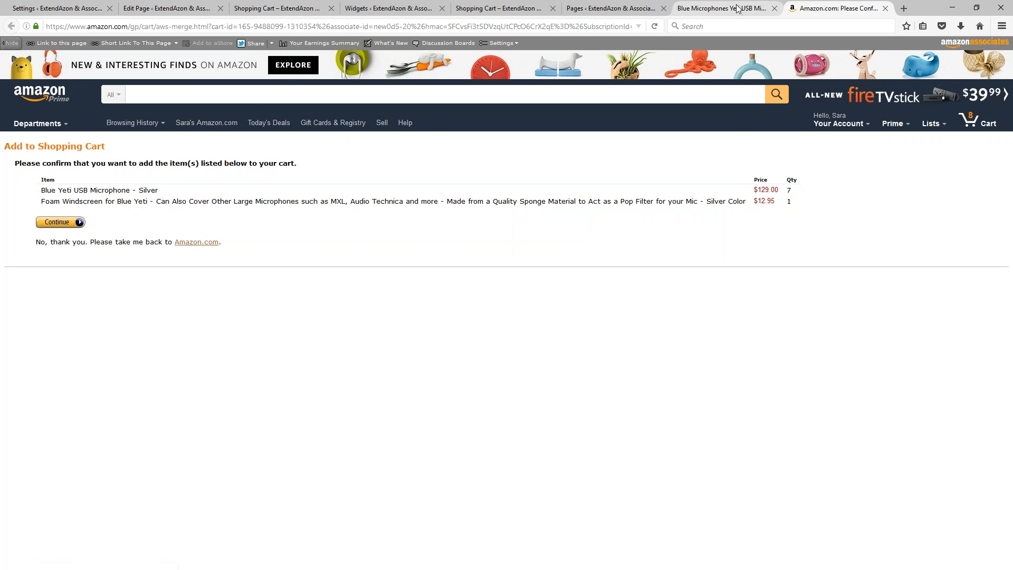
Step: Return to the Blue Yeti microphone post and reload it to view the page with Direct Amazon Cart Links
{"action": "left_click", "coordinate": [739, 8]}
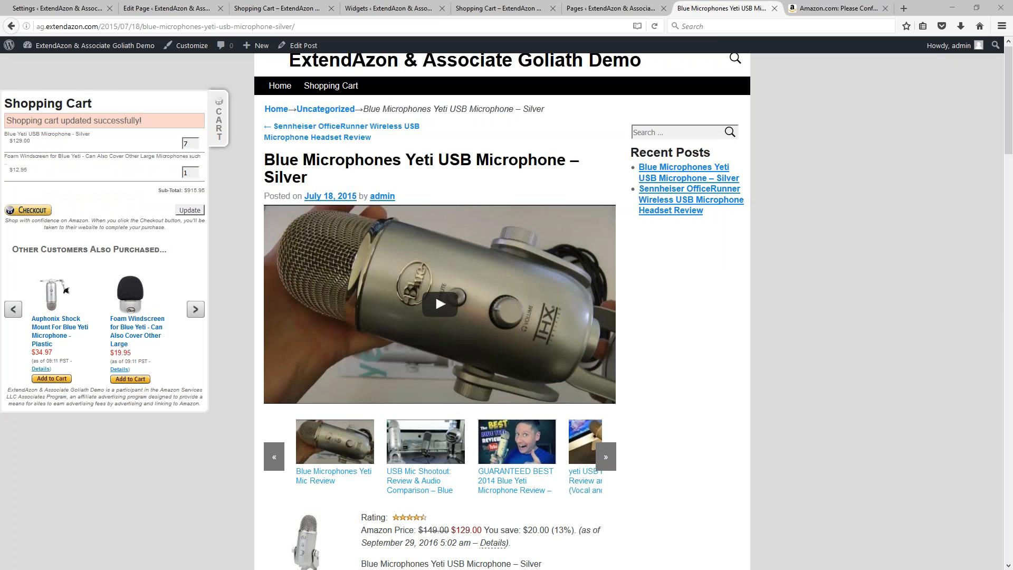
{"action": "left_click", "coordinate": [654, 26]}
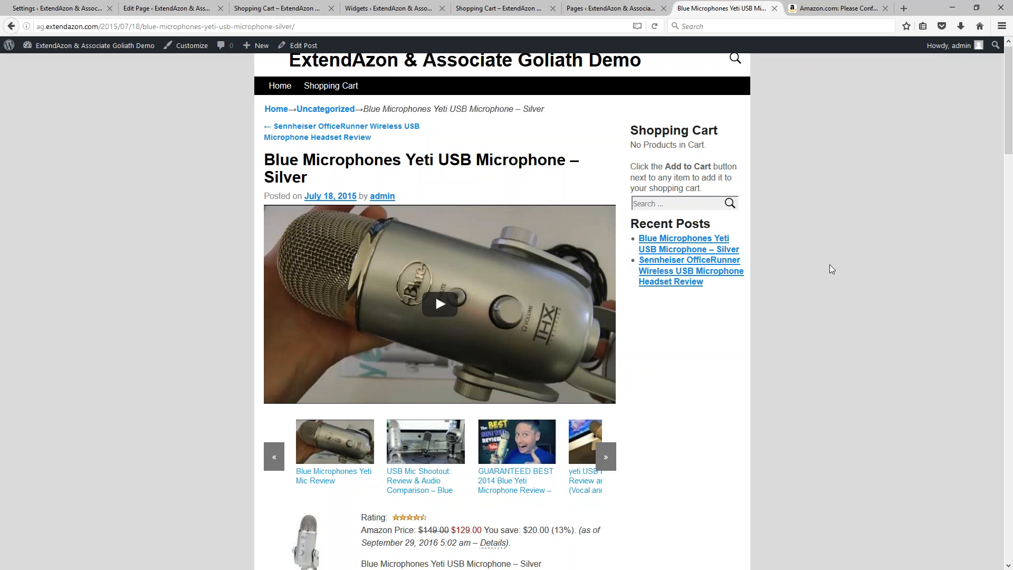
{"action": "scroll", "coordinate": [826, 272], "scroll_direction": "down", "scroll_amount": 5}
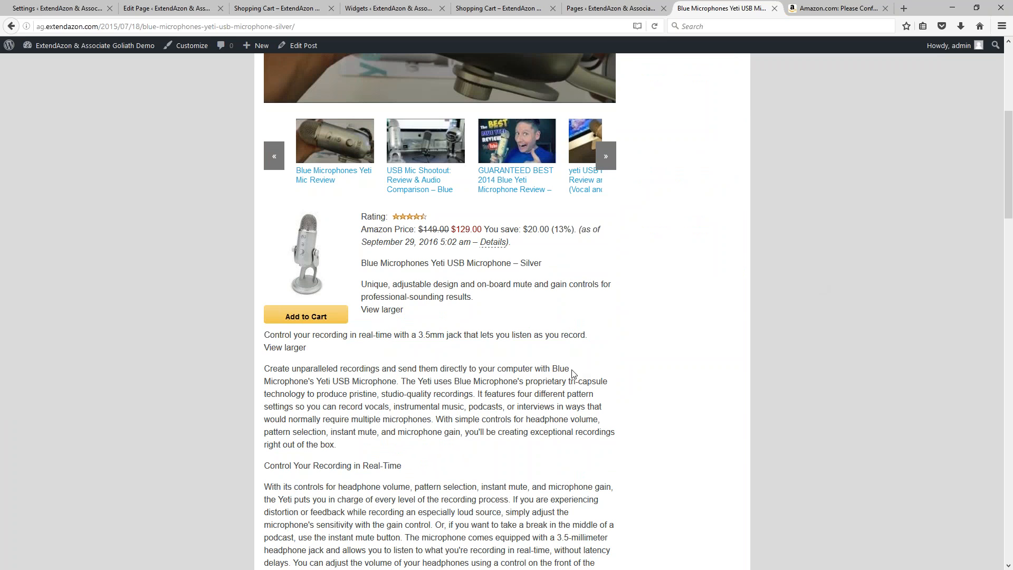
Step: Close the Amazon confirmation page and add the Blue Yeti microphone to the cart from its post
{"action": "left_click", "coordinate": [838, 7]}
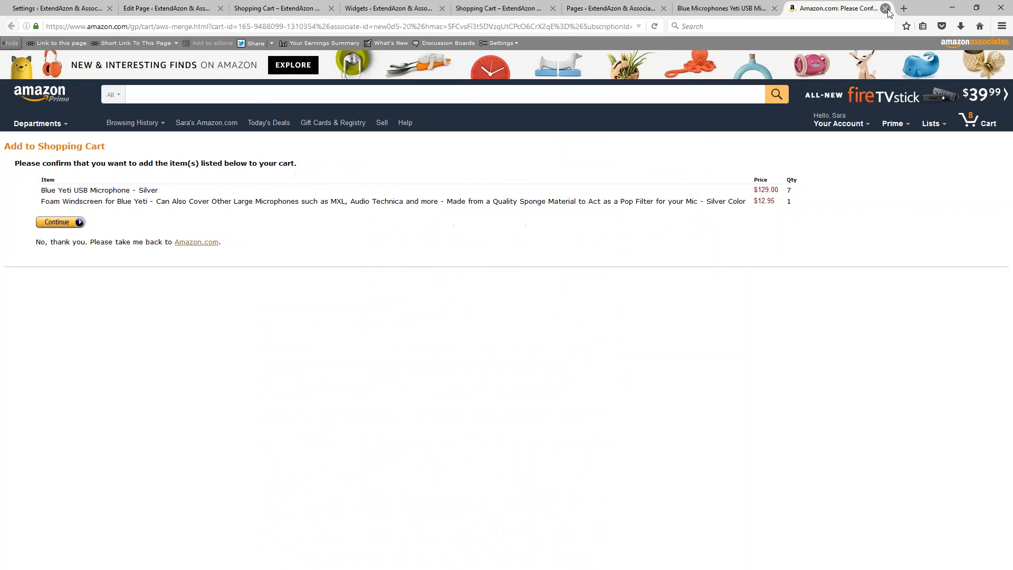
{"action": "left_click", "coordinate": [885, 8]}
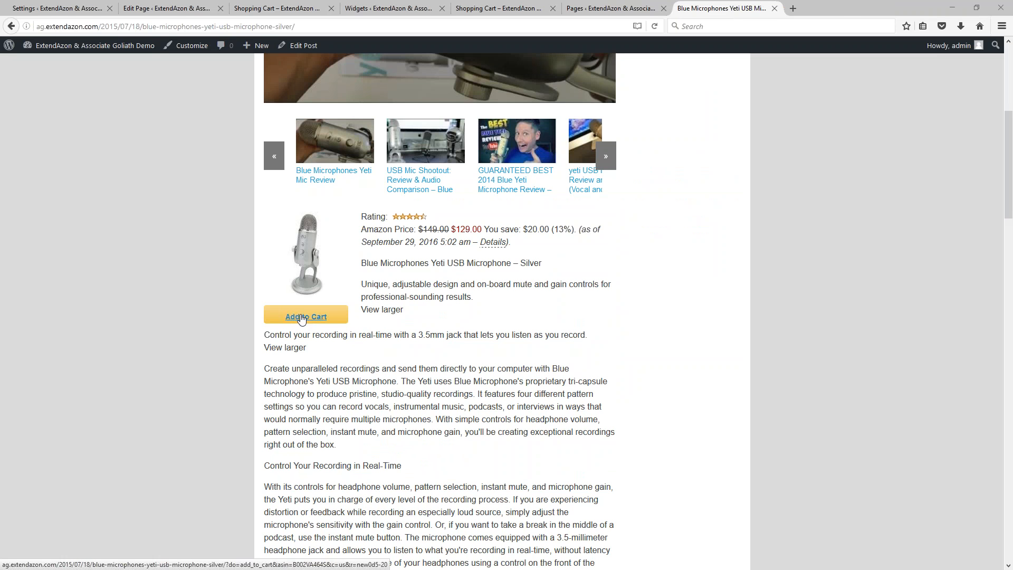
{"action": "left_click", "coordinate": [301, 317]}
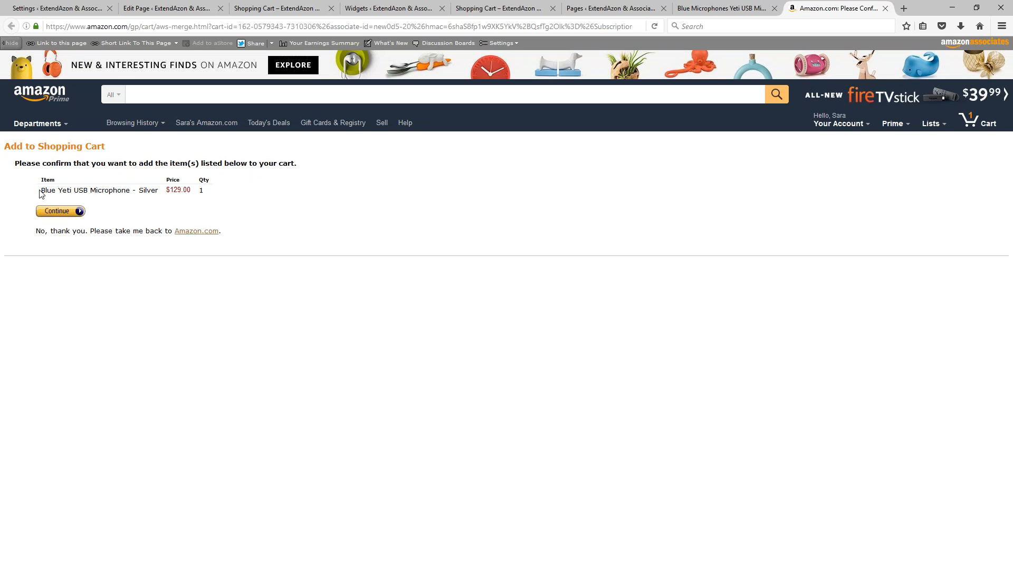
Step: Return to the Blue Yeti microphone post, review its Add to Cart button, and view Amazon's Add to Shopping Cart confirmation page again
{"action": "left_click", "coordinate": [722, 8]}
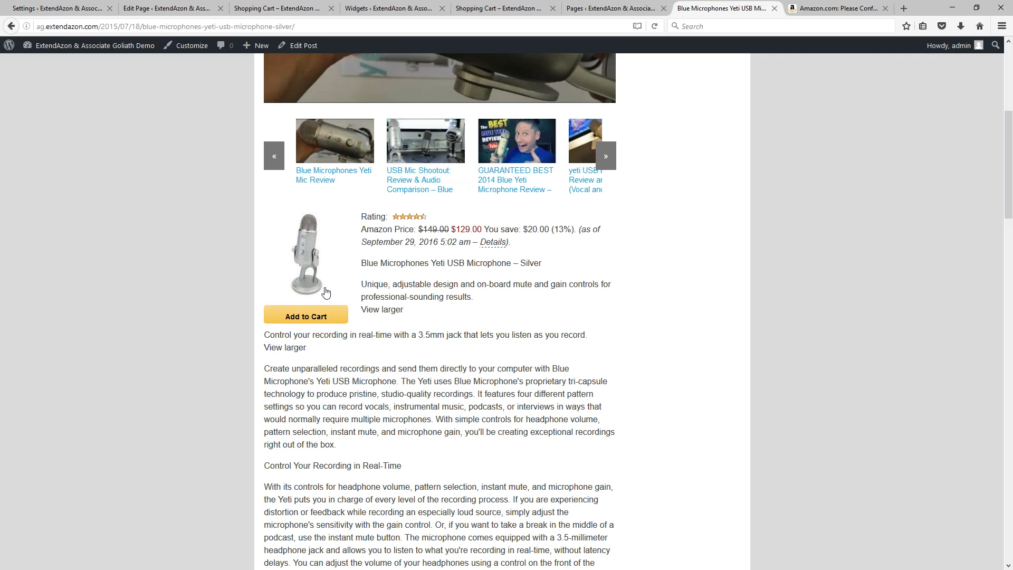
{"action": "left_click", "coordinate": [306, 317]}
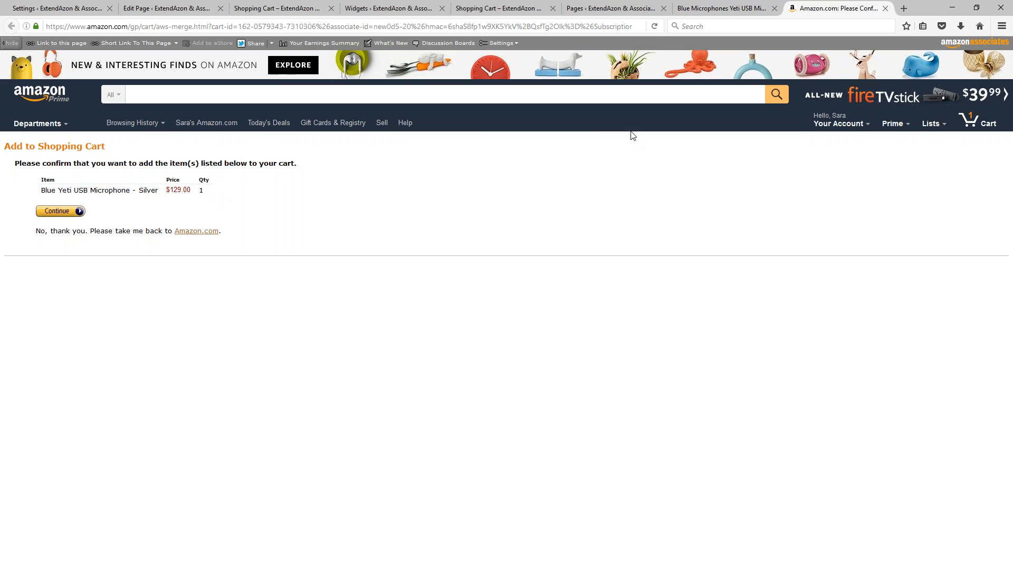
Step: Go back to the Blue Yeti microphone post and examine its Shopping Cart sidebar widget, highlighting the widget's text, and the product's Add to Cart button
{"action": "left_click", "coordinate": [733, 7]}
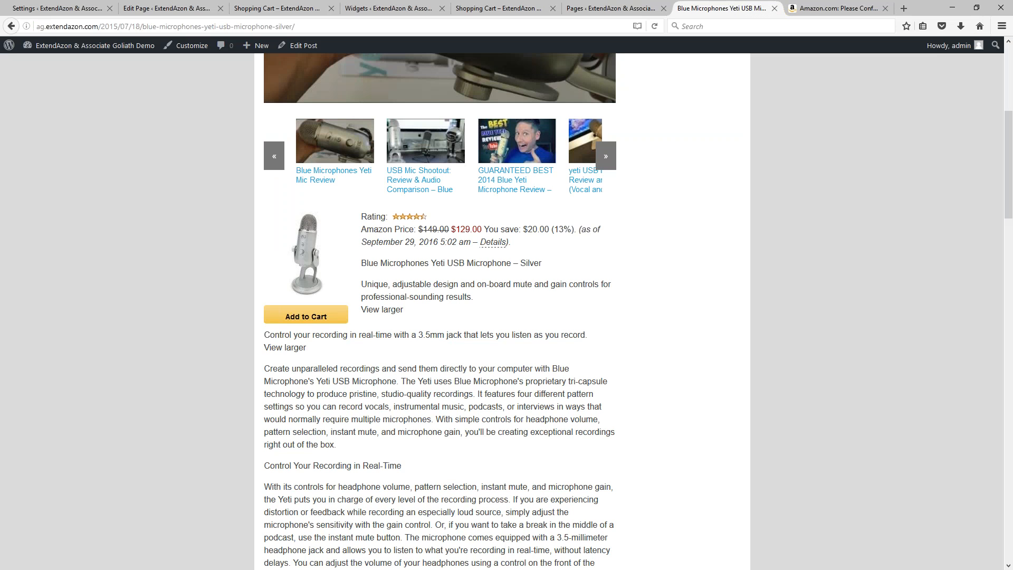
{"action": "scroll", "coordinate": [753, 253], "scroll_direction": "up", "scroll_amount": 5}
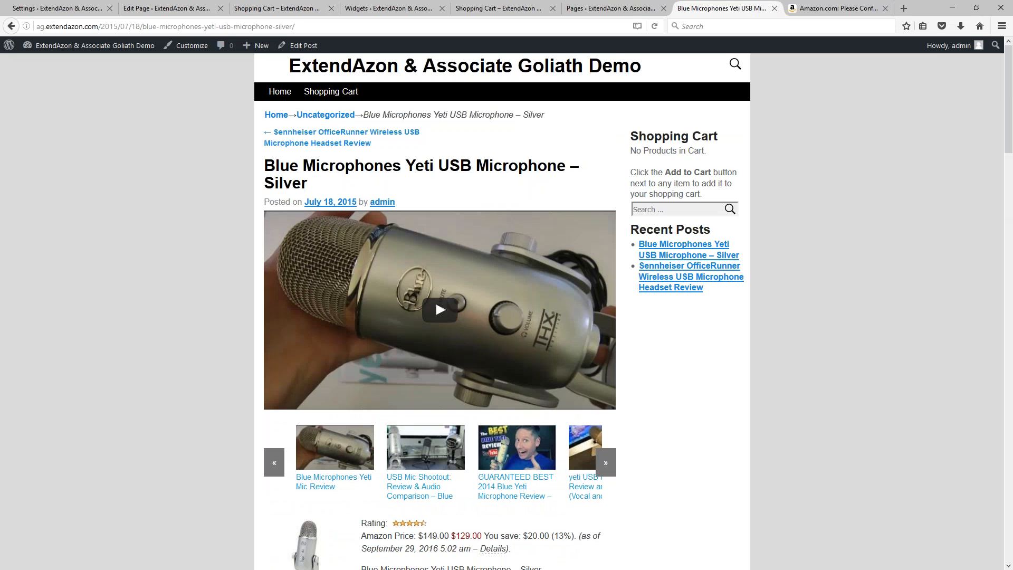
{"action": "scroll", "coordinate": [436, 299], "scroll_direction": "down", "scroll_amount": 4}
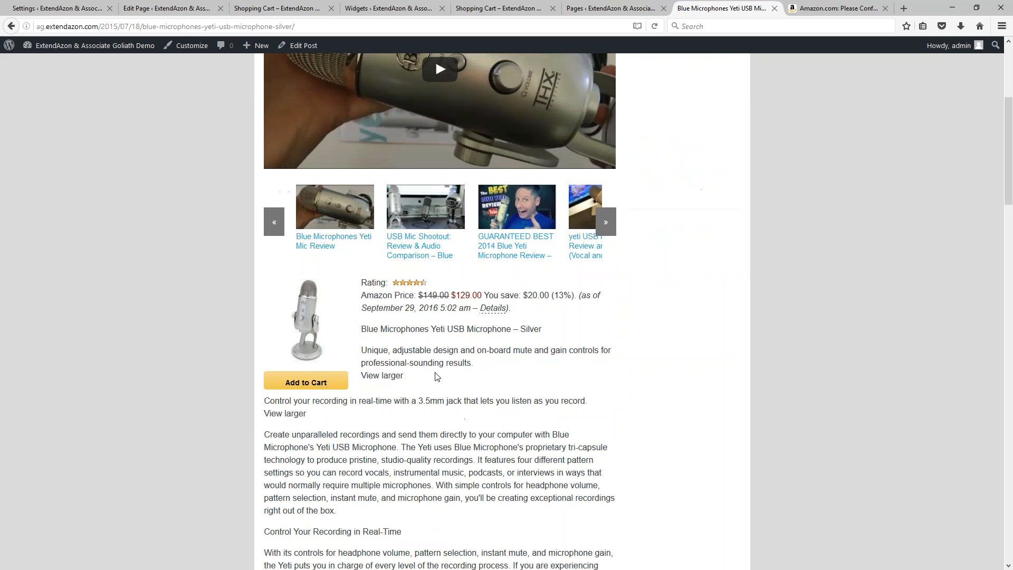
{"action": "scroll", "coordinate": [551, 274], "scroll_direction": "up", "scroll_amount": 4}
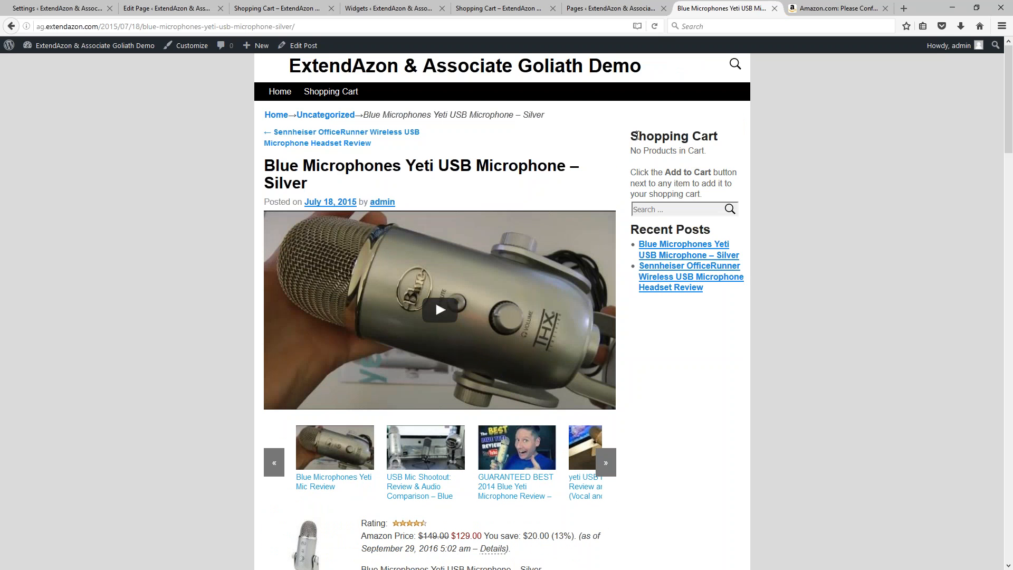
{"action": "left_click_drag", "start_coordinate": [631, 136], "coordinate": [713, 165]}
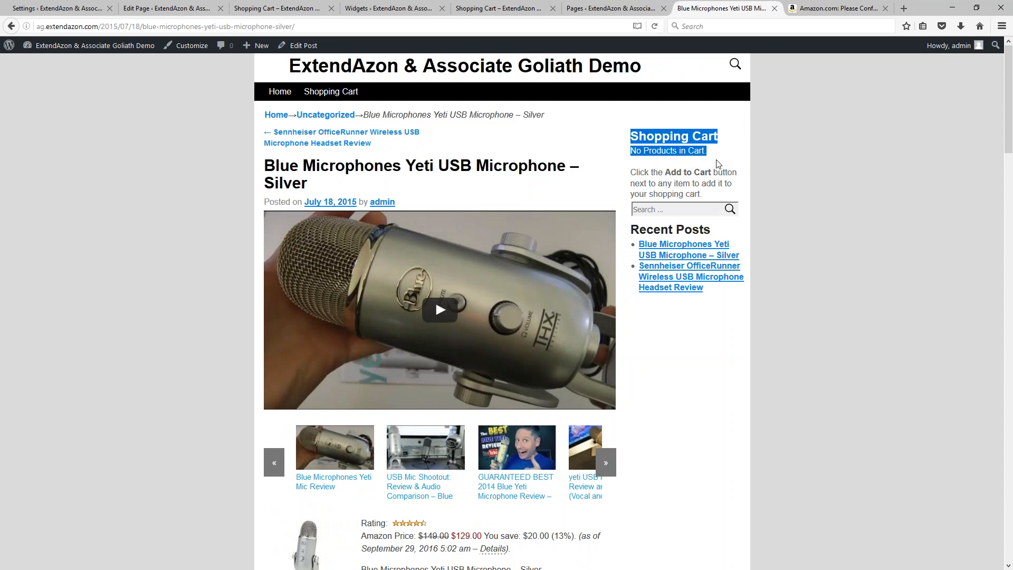
{"action": "left_click", "coordinate": [717, 164]}
{"action": "left_click_drag", "start_coordinate": [710, 194], "coordinate": [630, 137]}
{"action": "left_click", "coordinate": [746, 198]}
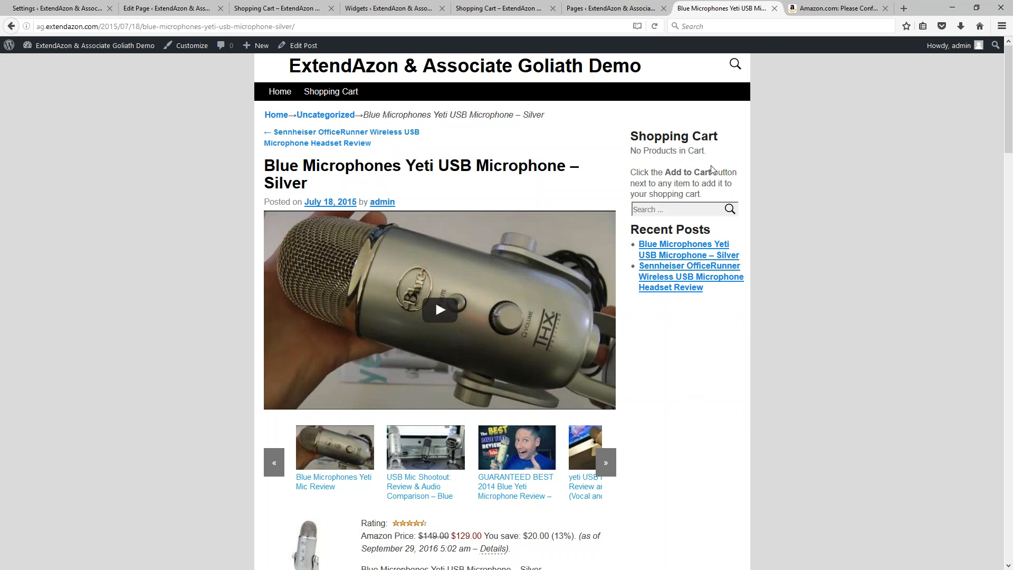
{"action": "scroll", "coordinate": [637, 351], "scroll_direction": "down", "scroll_amount": 6}
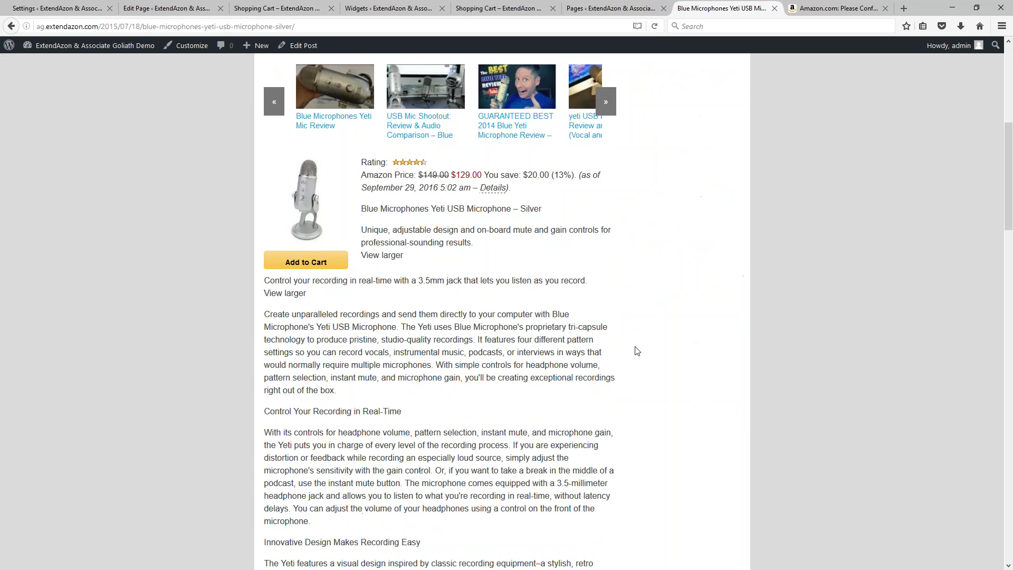